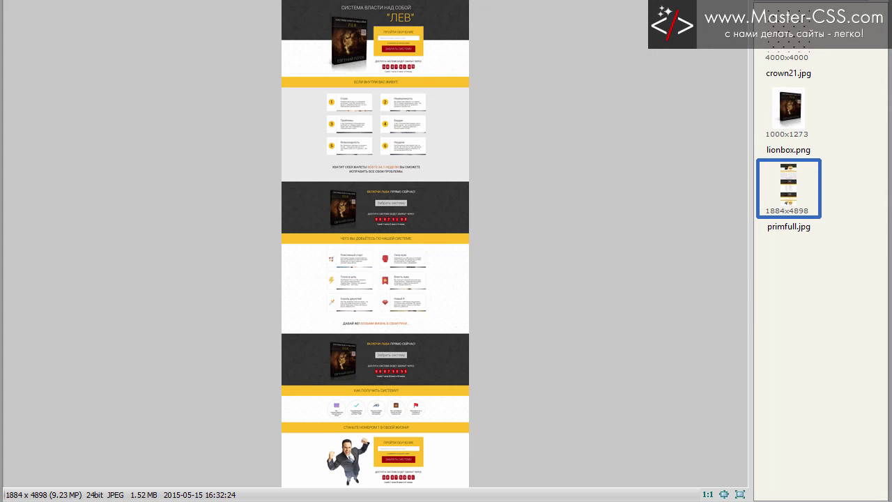
Inspect primfull.jpg at actual size and scroll it, fit it to the window, then close the viewer.
{"action": "left_click", "coordinate": [381, 27]}
{"action": "scroll", "coordinate": [376, 251], "scroll_direction": "down", "scroll_amount": 5}
{"action": "scroll", "coordinate": [376, 251], "scroll_direction": "down", "scroll_amount": 5}
{"action": "scroll", "coordinate": [376, 251], "scroll_direction": "down", "scroll_amount": 5}
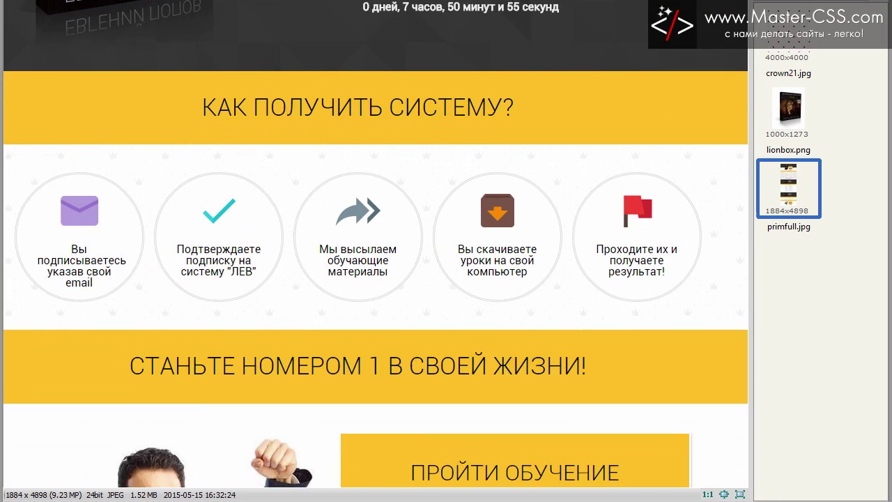
{"action": "scroll", "coordinate": [376, 251], "scroll_direction": "down", "scroll_amount": 5}
{"action": "left_click", "coordinate": [363, 452]}
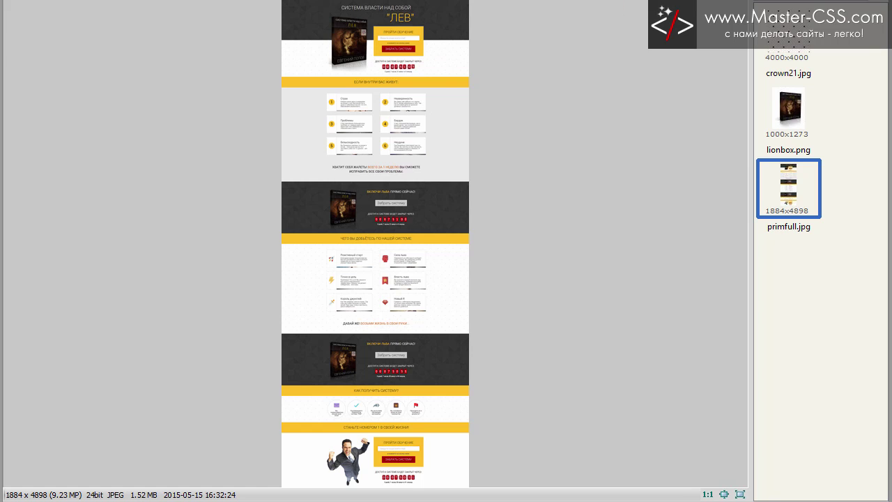
{"action": "key", "text": "Escape"}
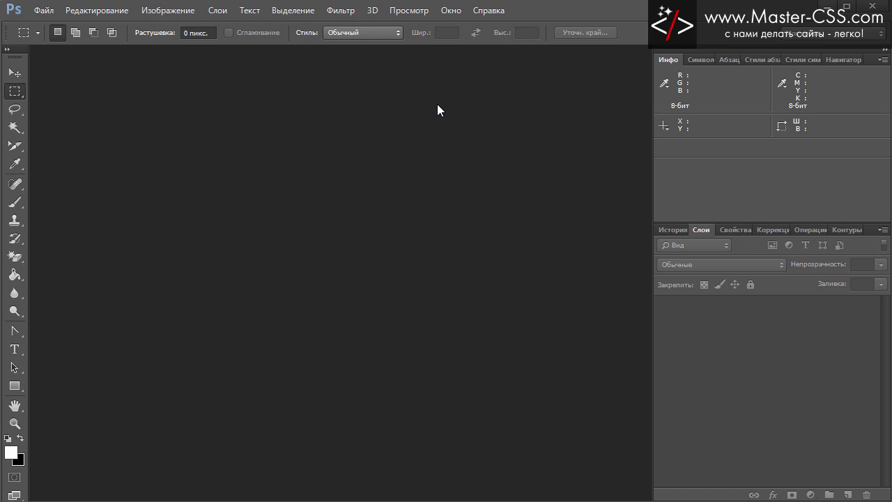
Glance at the Символ, Абзац and Инфо panels, then minimize Photoshop to reveal the desktop.
{"action": "left_click", "coordinate": [703, 60]}
{"action": "left_click", "coordinate": [729, 55]}
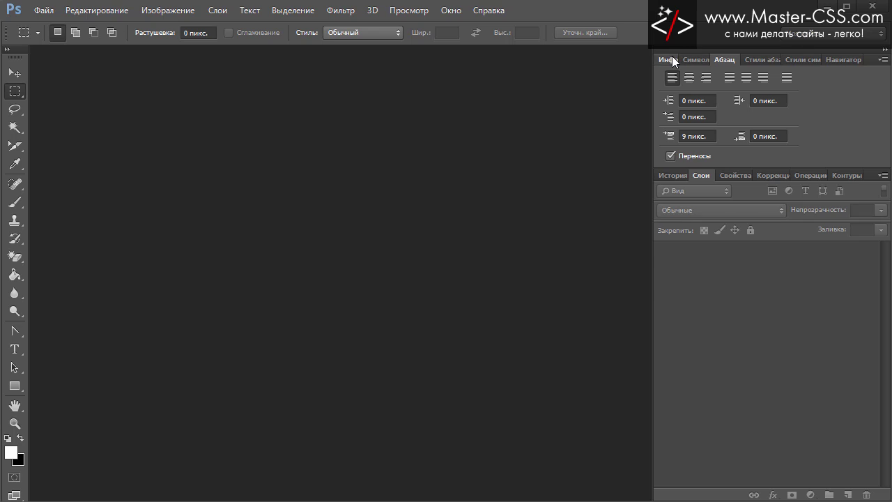
{"action": "left_click", "coordinate": [672, 59]}
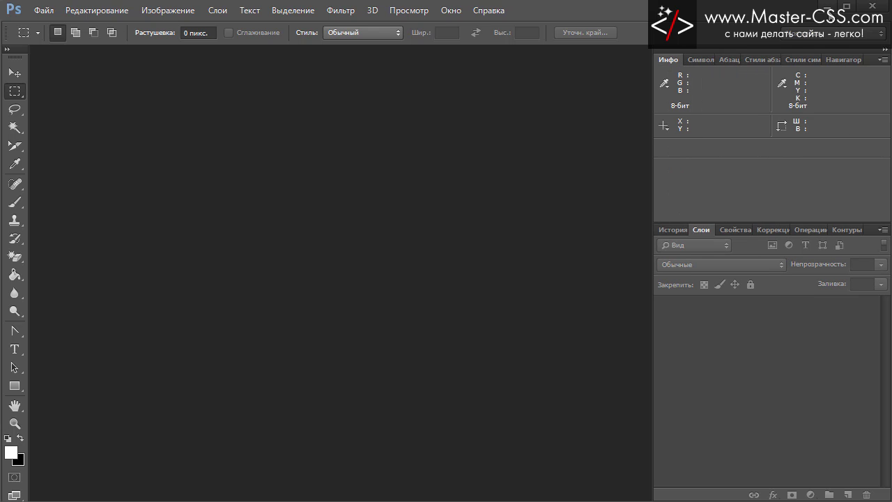
{"action": "left_click", "coordinate": [828, 6]}
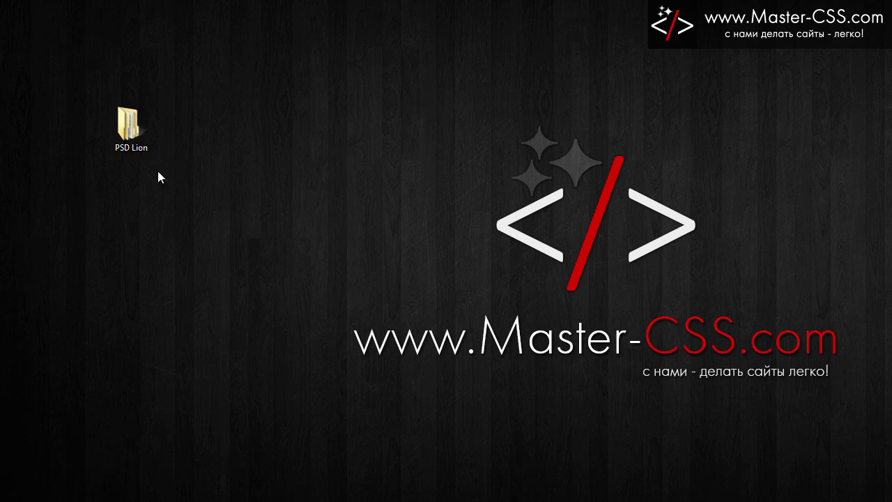
Open the images folder inside the PSD Lion desktop folder.
{"action": "left_click_drag", "start_coordinate": [215, 154], "coordinate": [269, 410]}
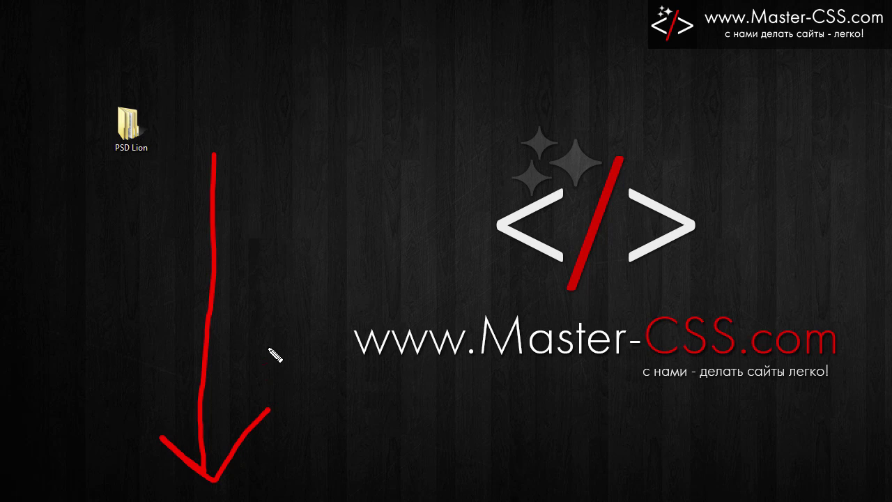
{"action": "key", "text": "Escape"}
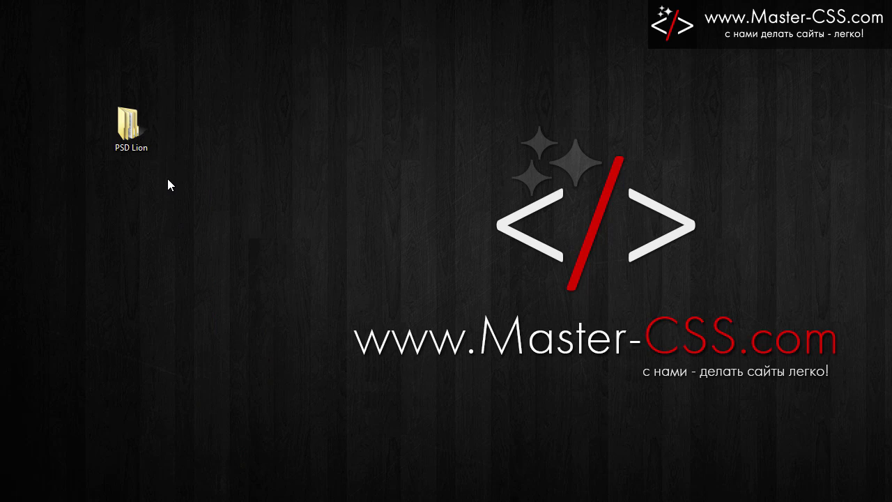
{"action": "double_click", "coordinate": [131, 132]}
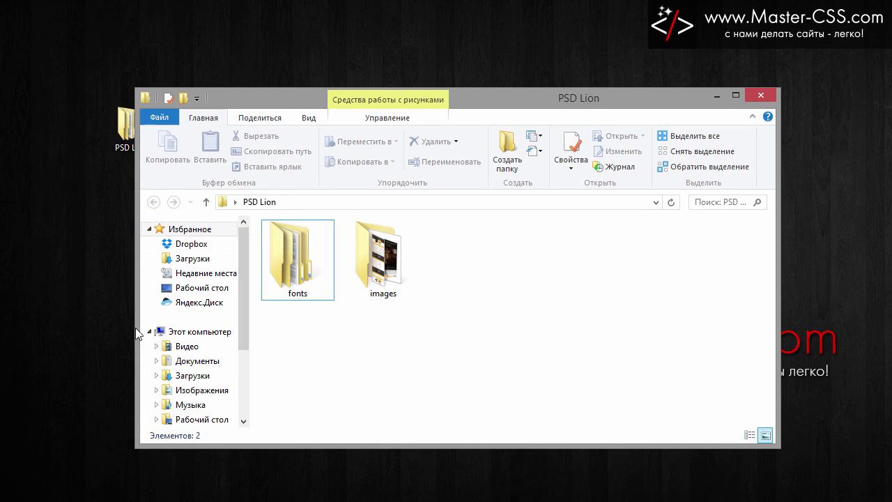
{"action": "left_click", "coordinate": [399, 252]}
{"action": "double_click", "coordinate": [399, 252]}
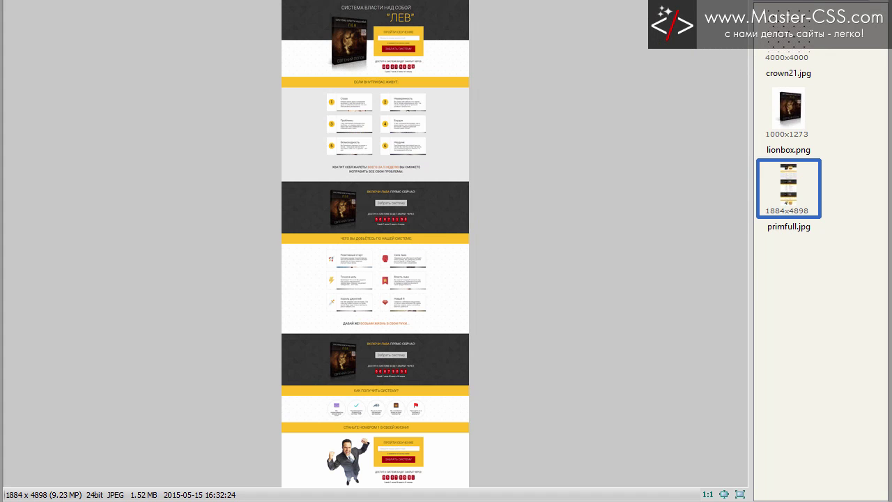
View crown21.jpg and lionbox.png, then primfull.jpg's feature cards at actual size.
{"action": "left_click", "coordinate": [805, 42]}
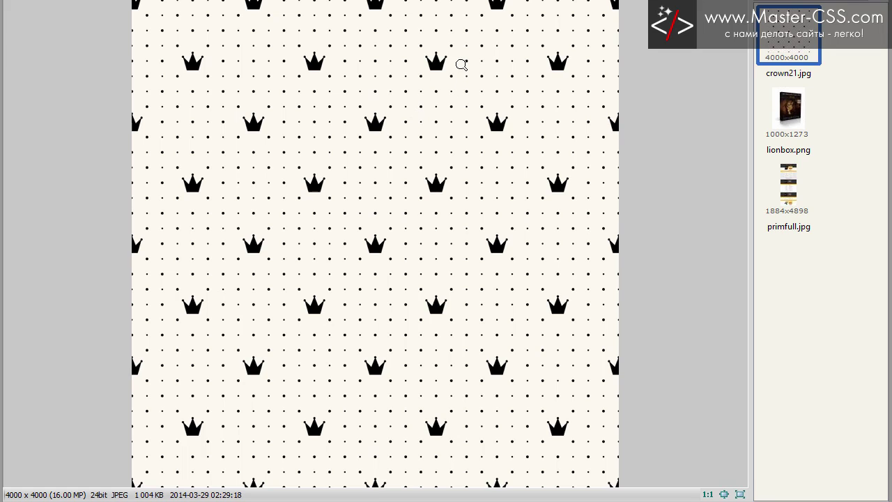
{"action": "left_click", "coordinate": [782, 115]}
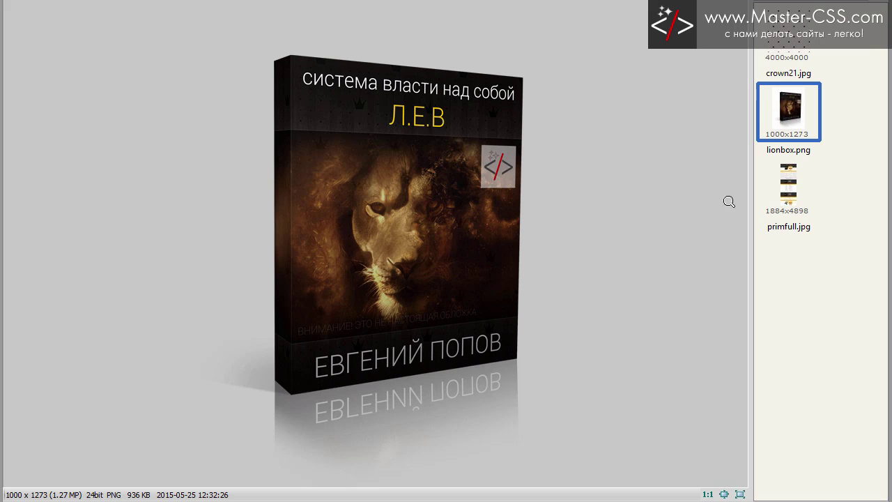
{"action": "left_click", "coordinate": [777, 198]}
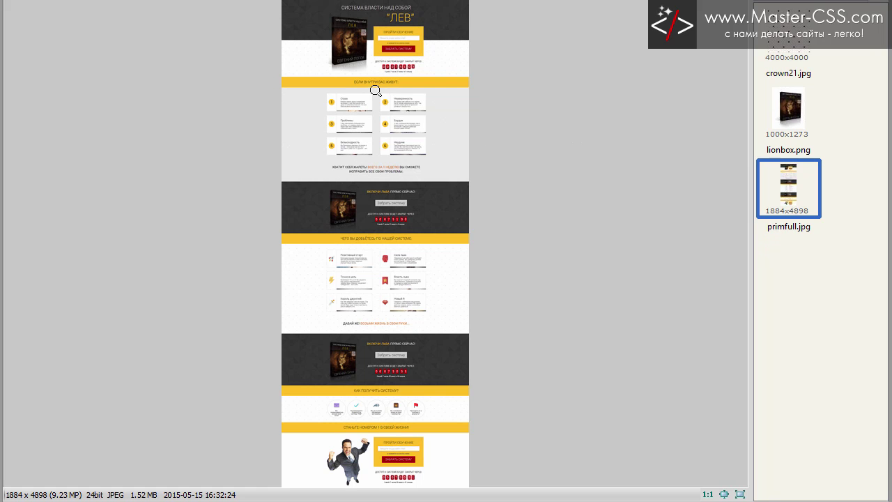
{"action": "left_click", "coordinate": [392, 149]}
{"action": "scroll", "coordinate": [390, 309], "scroll_direction": "down", "scroll_amount": 5}
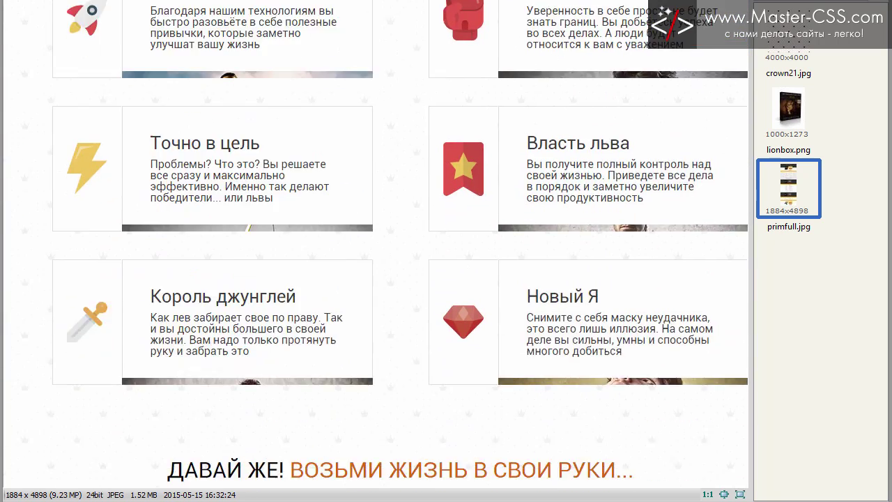
{"action": "scroll", "coordinate": [390, 308], "scroll_direction": "down", "scroll_amount": 3}
{"action": "left_click", "coordinate": [389, 309]}
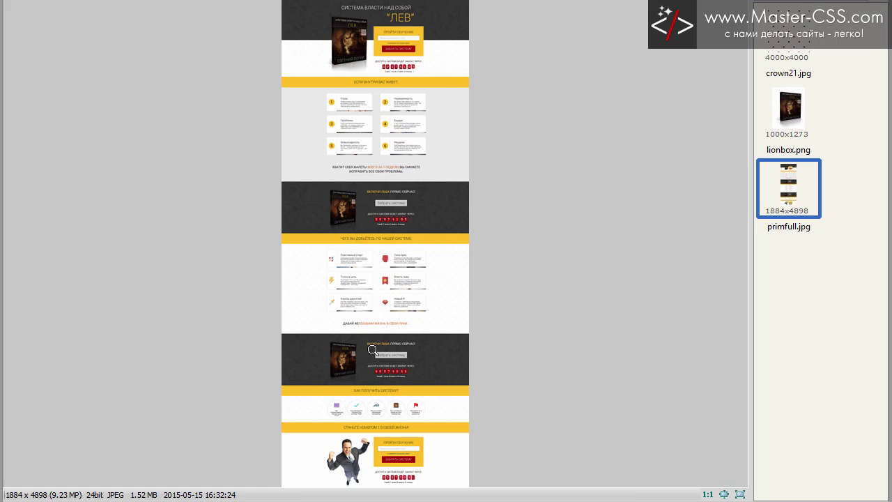
Flip between the lion box image and the full page mockup.
{"action": "scroll", "coordinate": [353, 462], "scroll_direction": "up", "scroll_amount": 1}
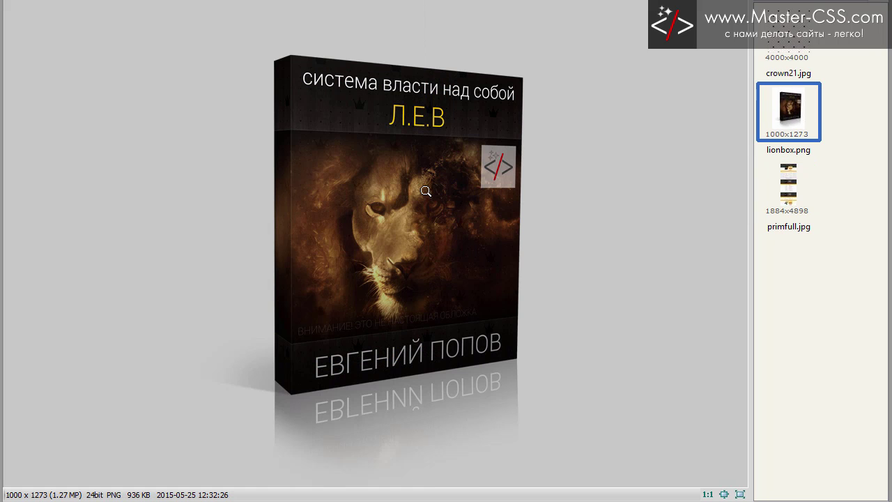
{"action": "left_click", "coordinate": [796, 169]}
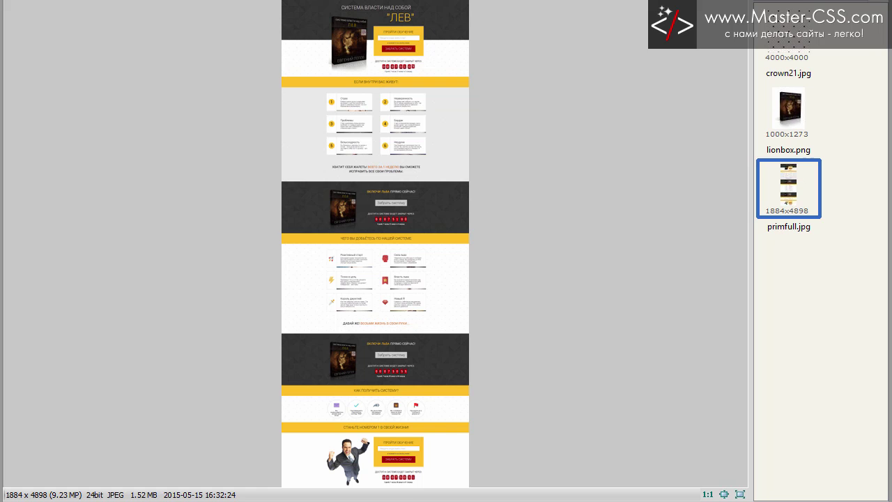
{"action": "left_click", "coordinate": [346, 449]}
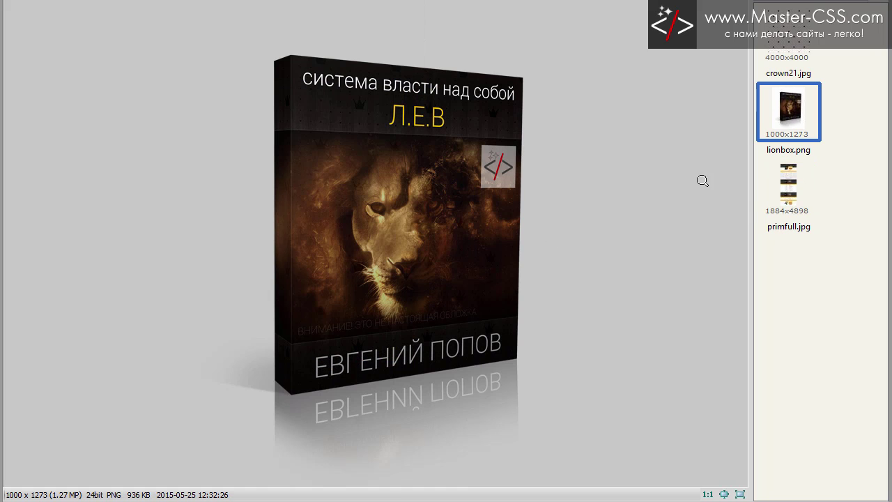
{"action": "left_click", "coordinate": [805, 195]}
Zoom into the lower part of primfull.jpg and scroll back up the page.
{"action": "left_click", "coordinate": [453, 306]}
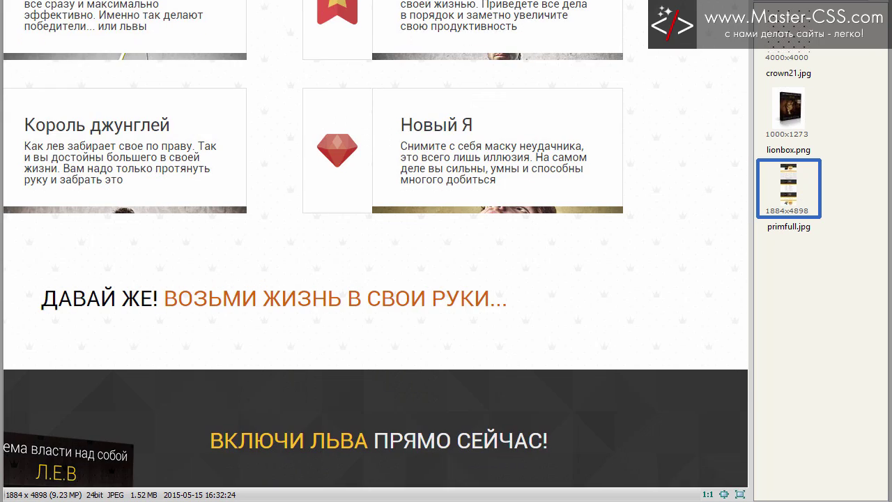
{"action": "scroll", "coordinate": [452, 306], "scroll_direction": "down", "scroll_amount": 5}
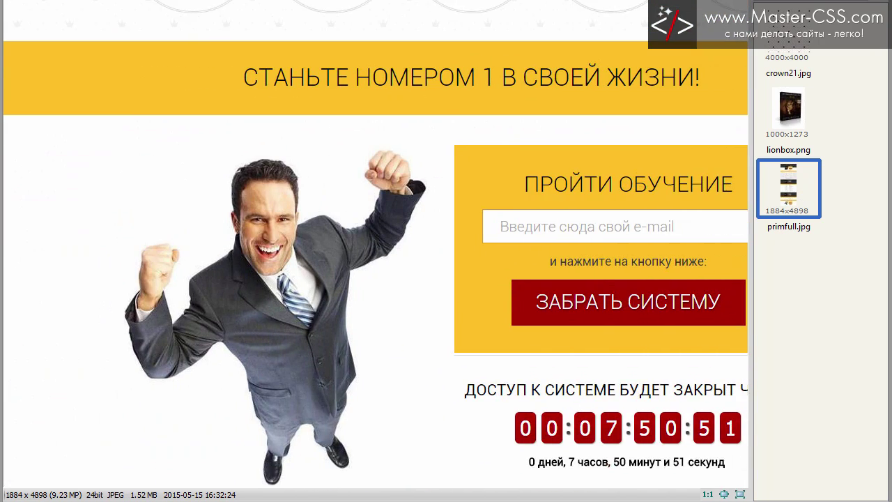
{"action": "scroll", "coordinate": [377, 251], "scroll_direction": "up", "scroll_amount": 5}
{"action": "scroll", "coordinate": [376, 251], "scroll_direction": "up", "scroll_amount": 3}
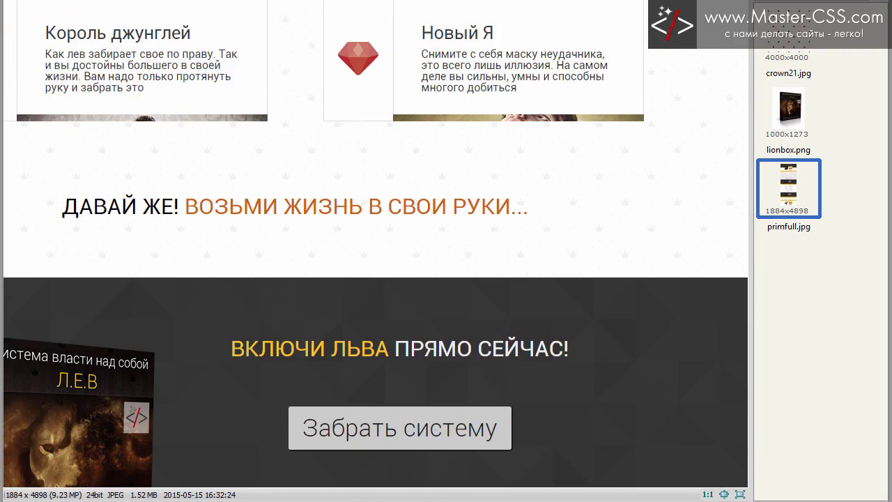
{"action": "scroll", "coordinate": [376, 250], "scroll_direction": "up", "scroll_amount": 2}
{"action": "scroll", "coordinate": [376, 251], "scroll_direction": "up", "scroll_amount": 1}
{"action": "scroll", "coordinate": [376, 251], "scroll_direction": "up", "scroll_amount": 3}
{"action": "scroll", "coordinate": [376, 251], "scroll_direction": "up", "scroll_amount": 3}
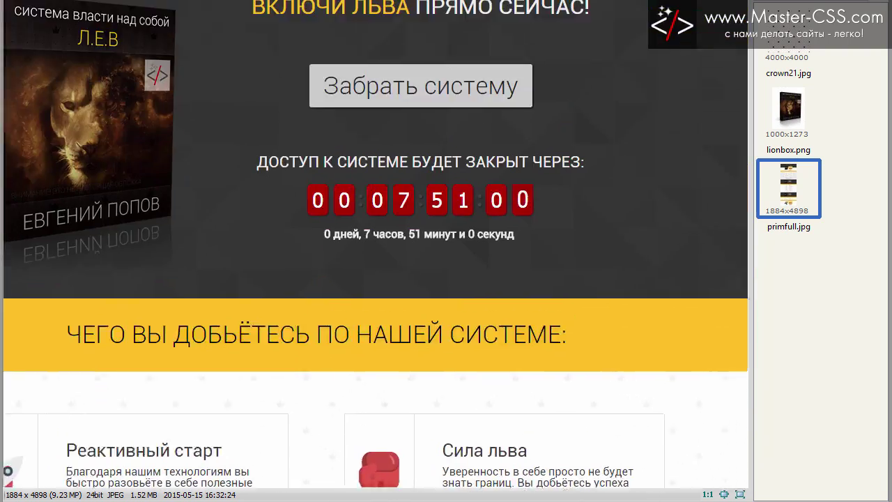
{"action": "scroll", "coordinate": [376, 251], "scroll_direction": "up", "scroll_amount": 3}
{"action": "scroll", "coordinate": [376, 251], "scroll_direction": "up", "scroll_amount": 4}
{"action": "scroll", "coordinate": [376, 250], "scroll_direction": "up", "scroll_amount": 2}
Fit the whole page in the window, then close the viewer and the images folder.
{"action": "key", "text": "slash"}
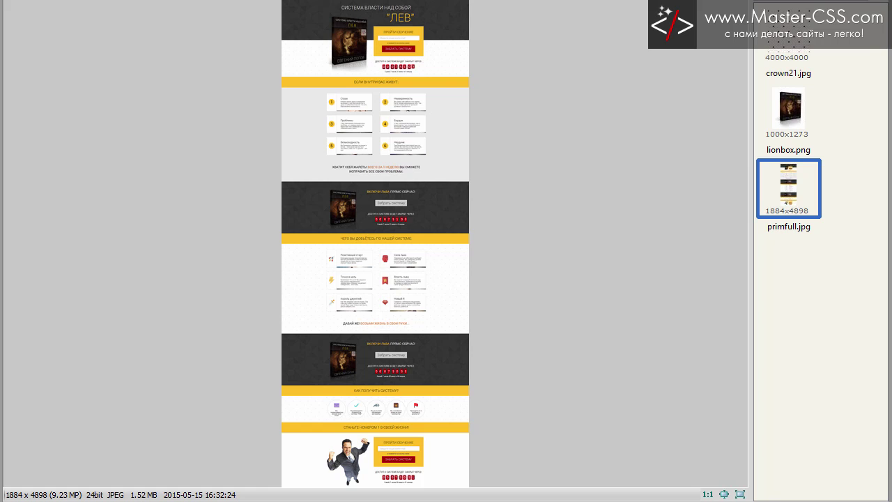
{"action": "key", "text": "Escape"}
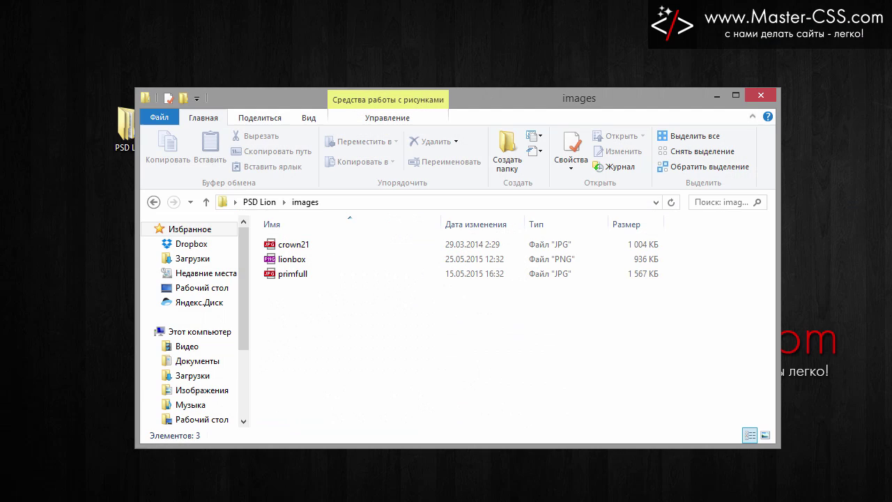
{"action": "key", "text": "alt+F4"}
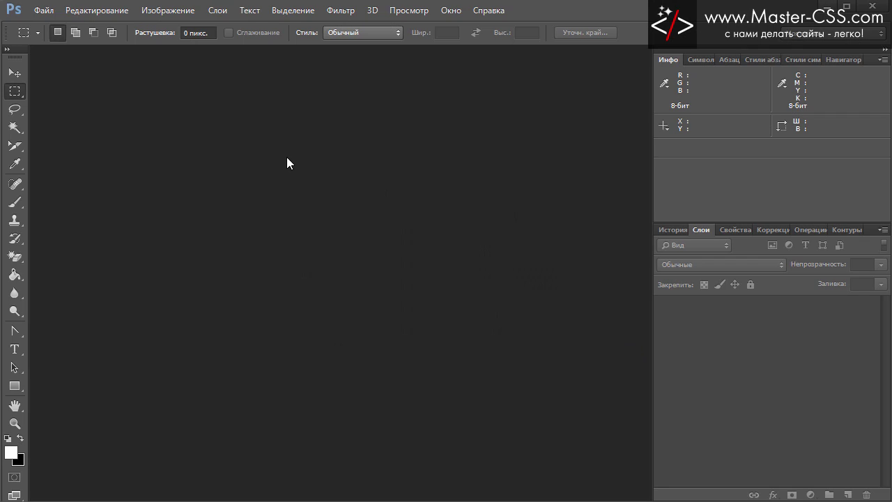
Create a new white-background RGB document, 1400 × 4000 px at 72 ppi.
{"action": "left_click", "coordinate": [53, 10]}
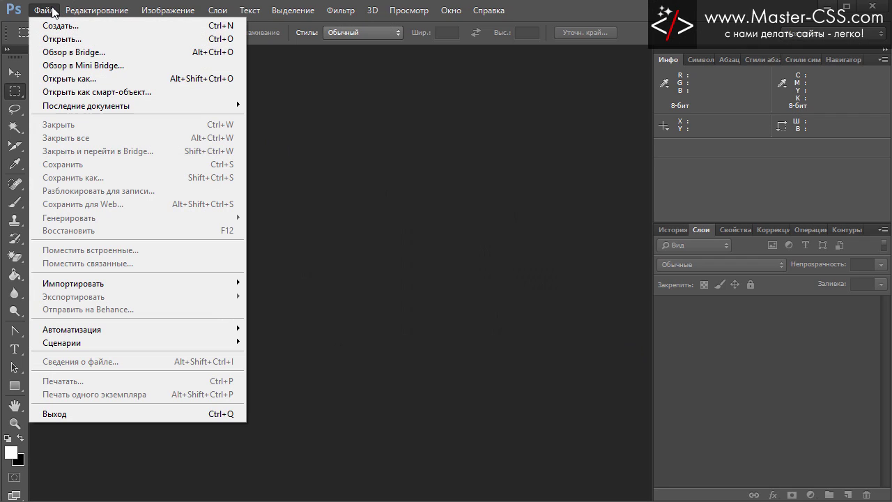
{"action": "left_click", "coordinate": [60, 26]}
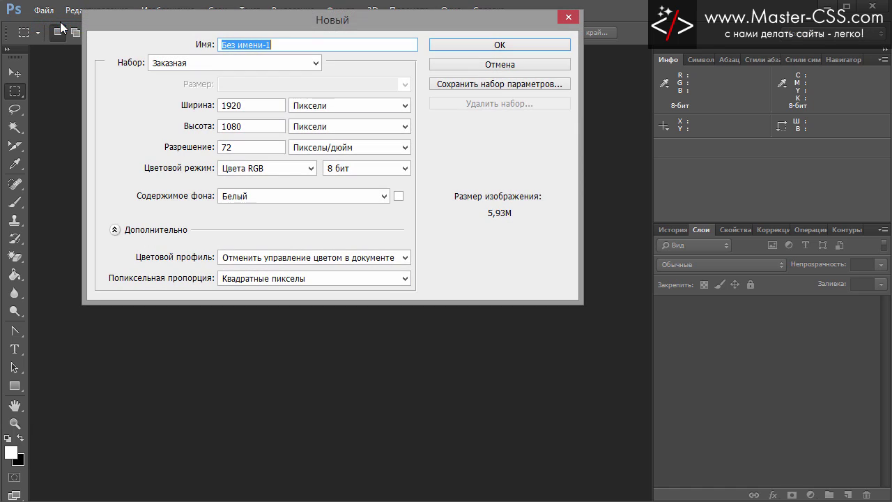
{"action": "left_click_drag", "start_coordinate": [259, 105], "coordinate": [220, 102]}
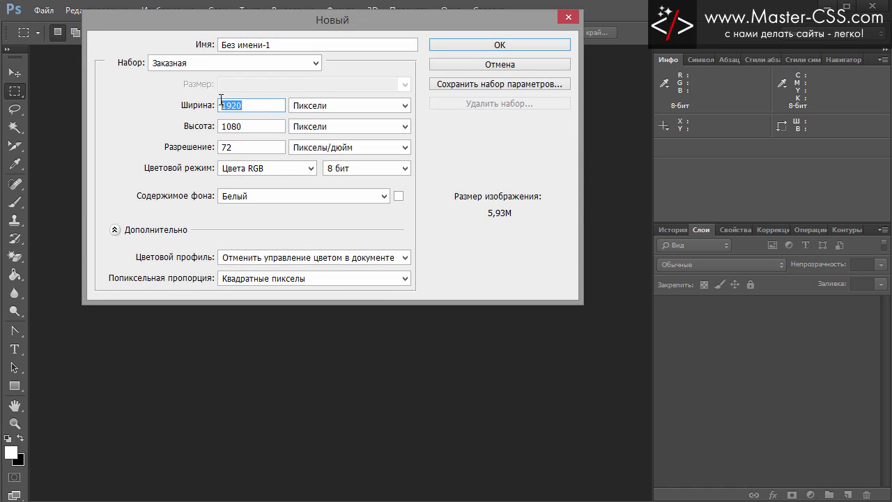
{"action": "type", "text": "140"}
{"action": "type", "text": "0"}
{"action": "left_click_drag", "start_coordinate": [242, 126], "coordinate": [218, 129]}
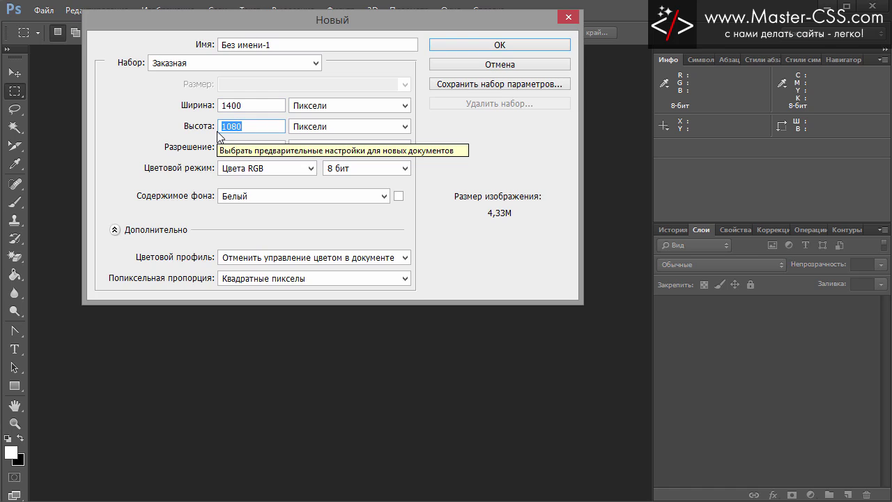
{"action": "type", "text": "4000"}
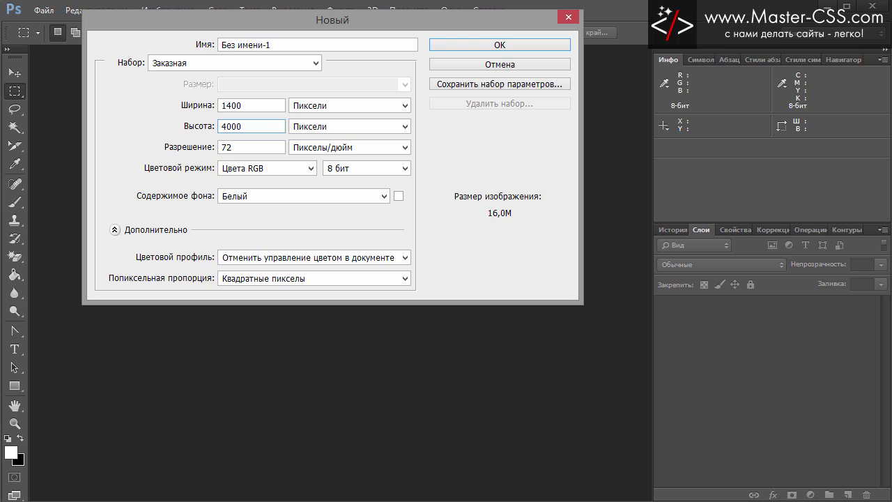
{"action": "left_click_drag", "start_coordinate": [238, 148], "coordinate": [219, 148]}
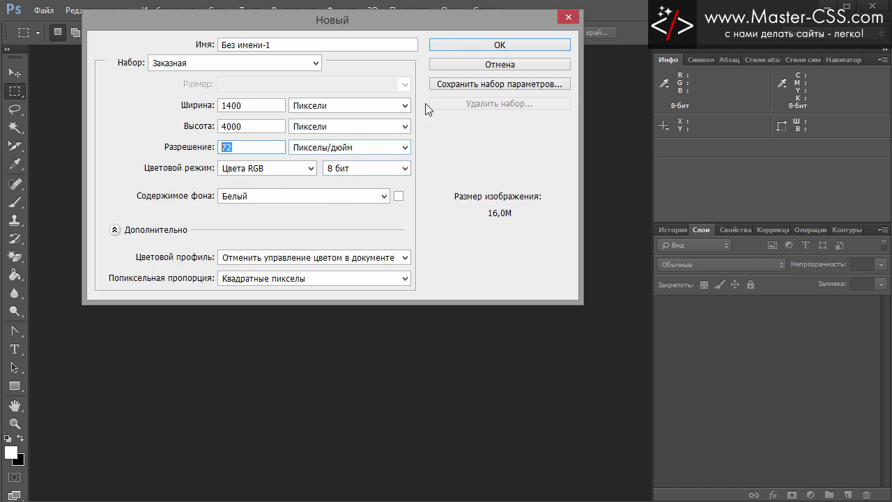
{"action": "left_click", "coordinate": [479, 45]}
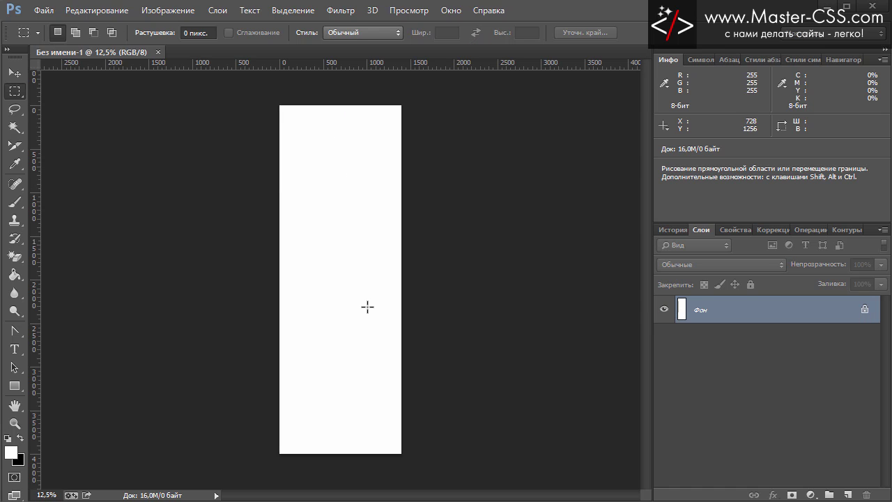
Save the document as PSDLion.psd in Desktop > PSD Lion, then switch to the mockup viewer.
{"action": "left_click", "coordinate": [49, 10]}
{"action": "left_click", "coordinate": [77, 174]}
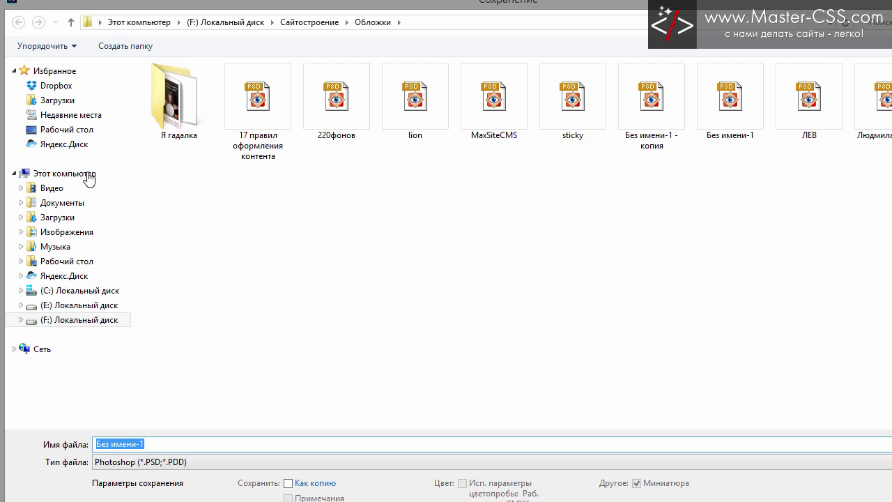
{"action": "left_click", "coordinate": [76, 133]}
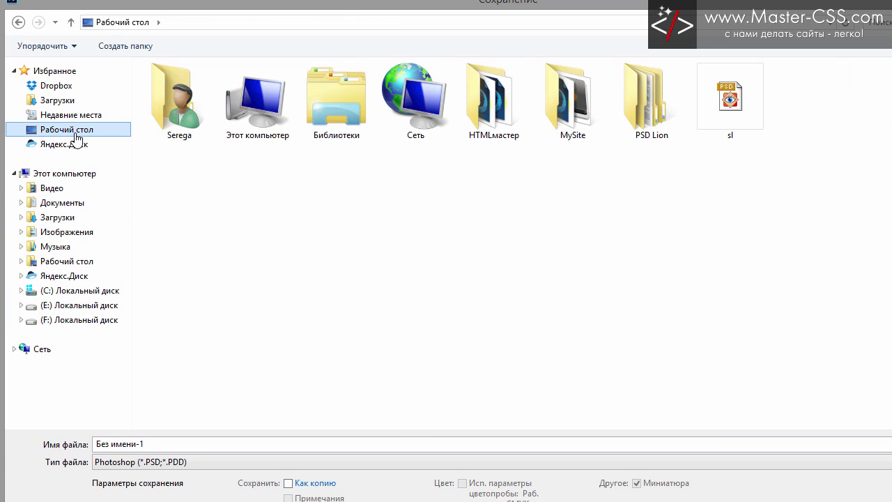
{"action": "double_click", "coordinate": [646, 118]}
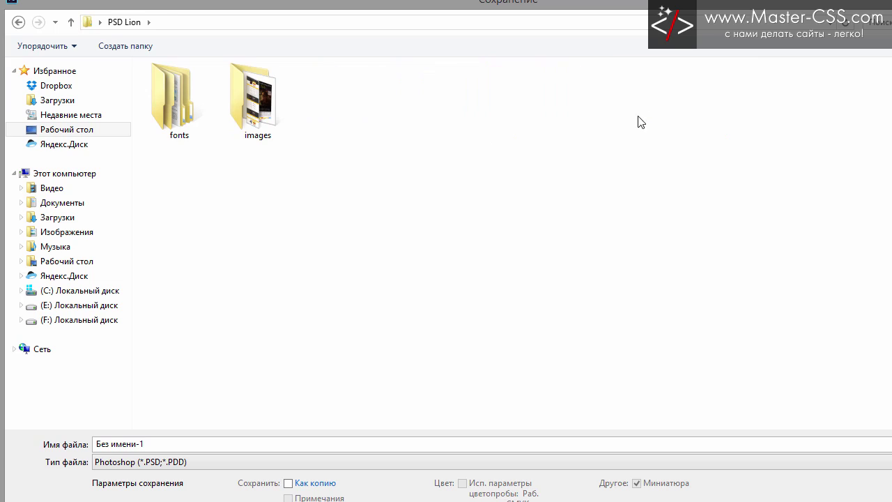
{"action": "left_click", "coordinate": [184, 441]}
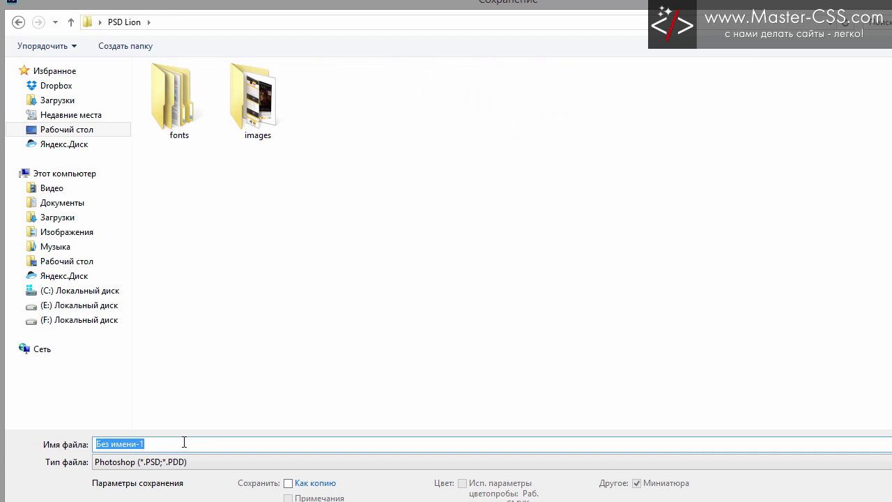
{"action": "type", "text": "PSDLion"}
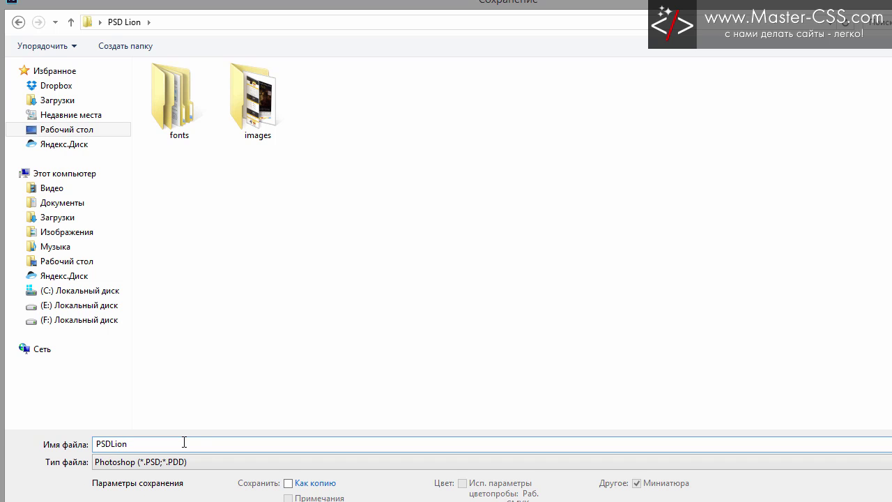
{"action": "key", "text": "Return"}
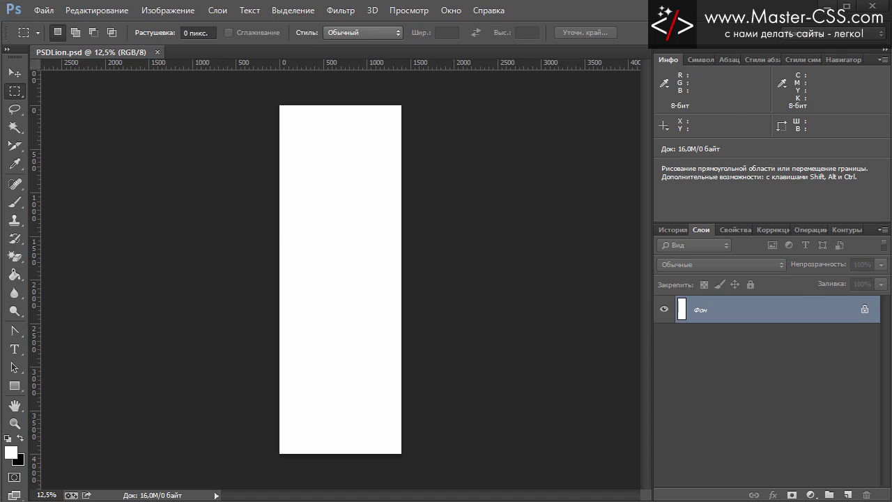
{"action": "key", "text": "alt+Tab"}
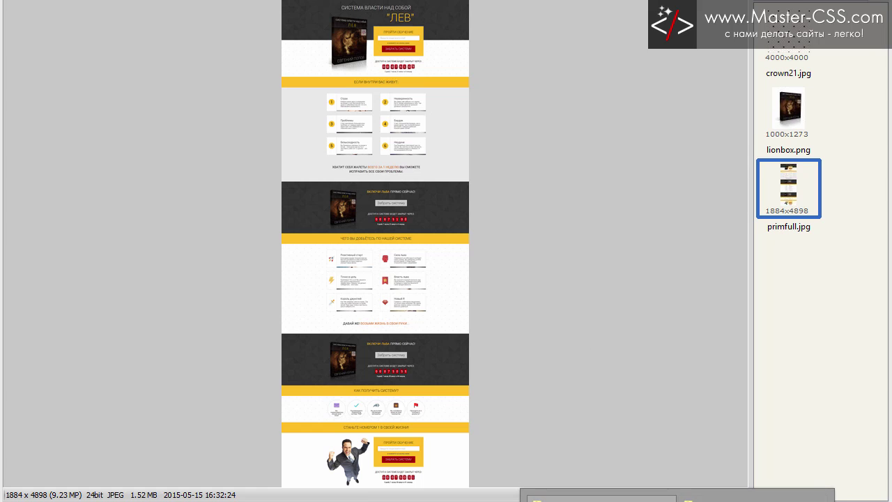
Browse to PSD Lion > fonts > Roboto_Slab and preview the RobotoSlab-Bold font.
{"action": "key", "text": "Delete"}
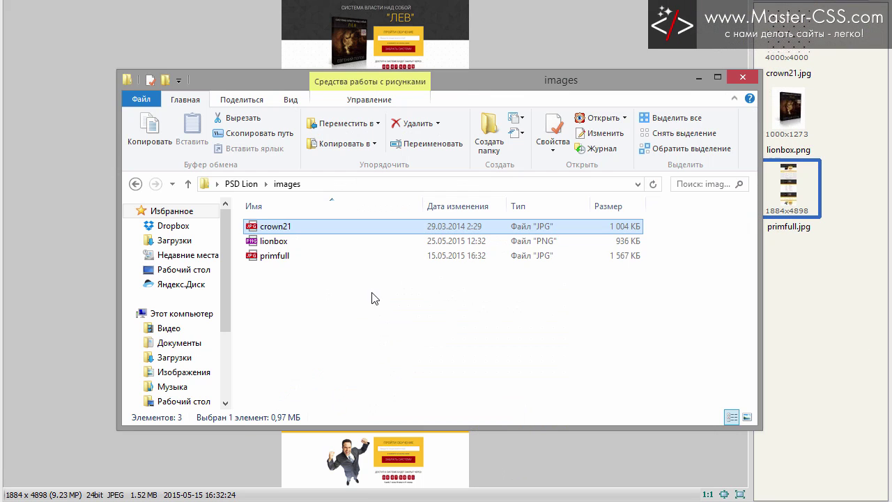
{"action": "left_click", "coordinate": [244, 184]}
{"action": "left_click", "coordinate": [268, 247]}
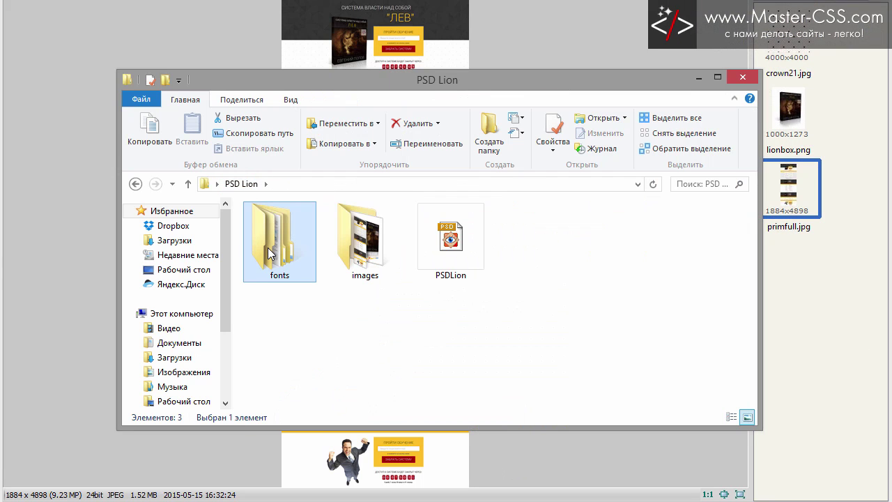
{"action": "double_click", "coordinate": [267, 245]}
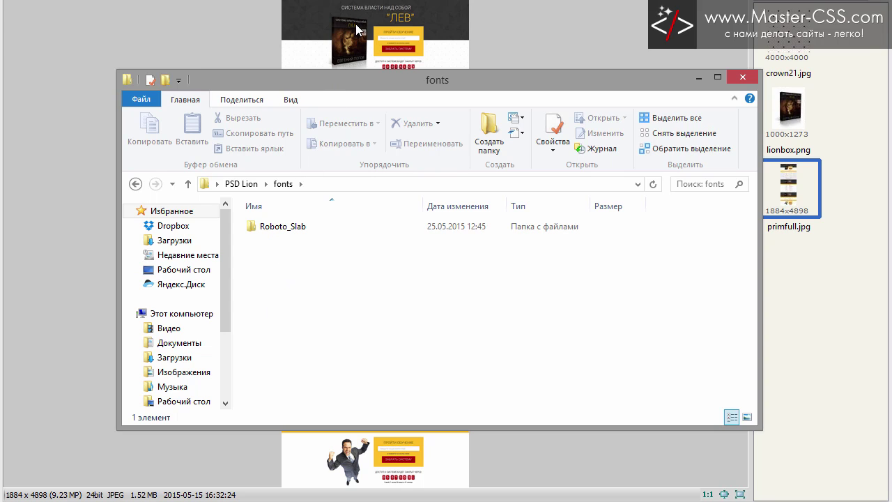
{"action": "double_click", "coordinate": [263, 230]}
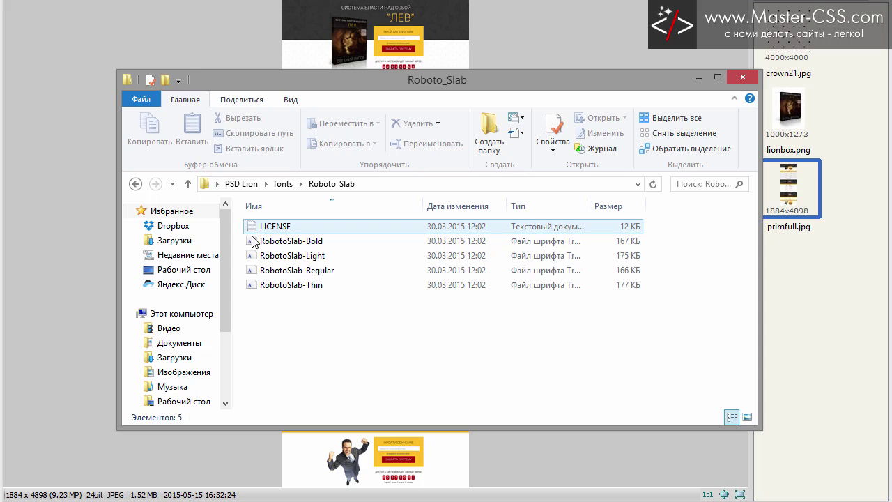
{"action": "left_click", "coordinate": [283, 184]}
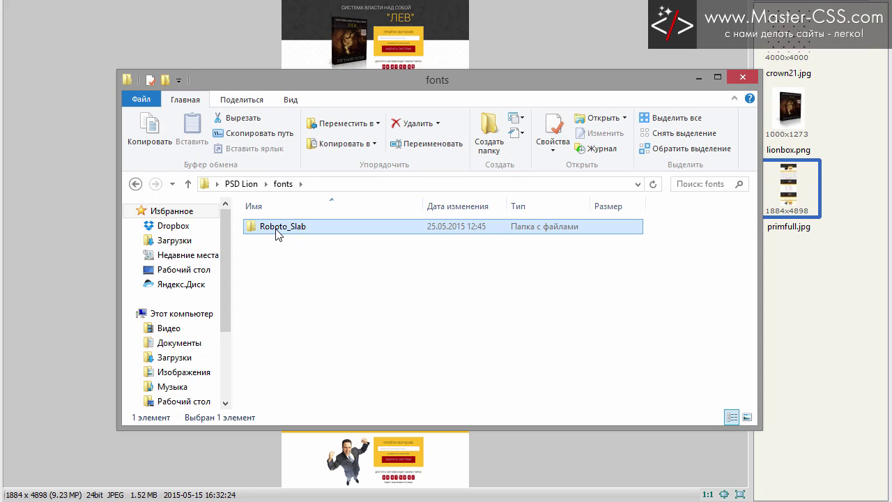
{"action": "double_click", "coordinate": [277, 233]}
{"action": "double_click", "coordinate": [276, 242]}
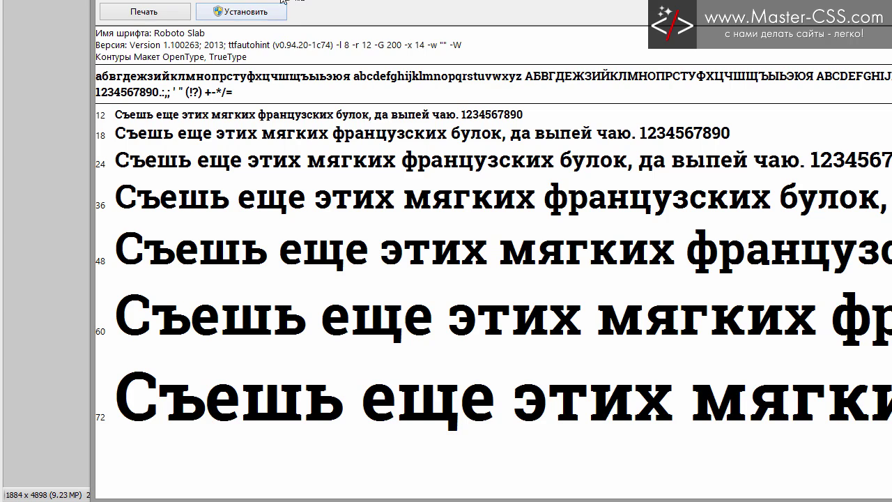
{"action": "left_click_drag", "start_coordinate": [281, 0], "coordinate": [239, 30]}
{"action": "key", "text": "alt+F4"}
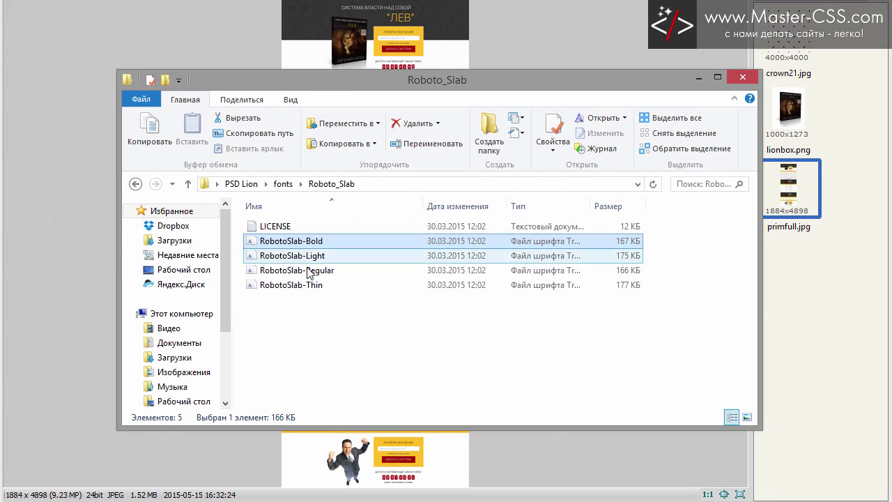
Install the four RobotoSlab font files and close the Roboto_Slab folder window.
{"action": "left_click", "coordinate": [301, 284], "text": "shift"}
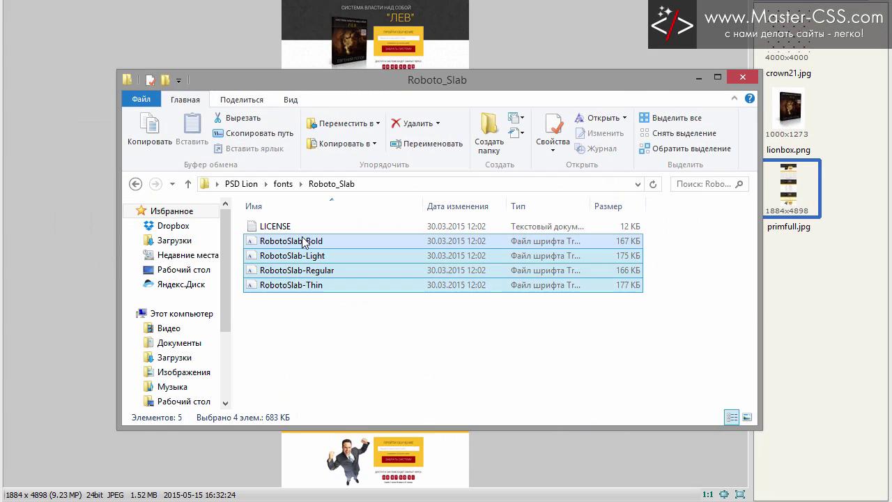
{"action": "right_click", "coordinate": [303, 239]}
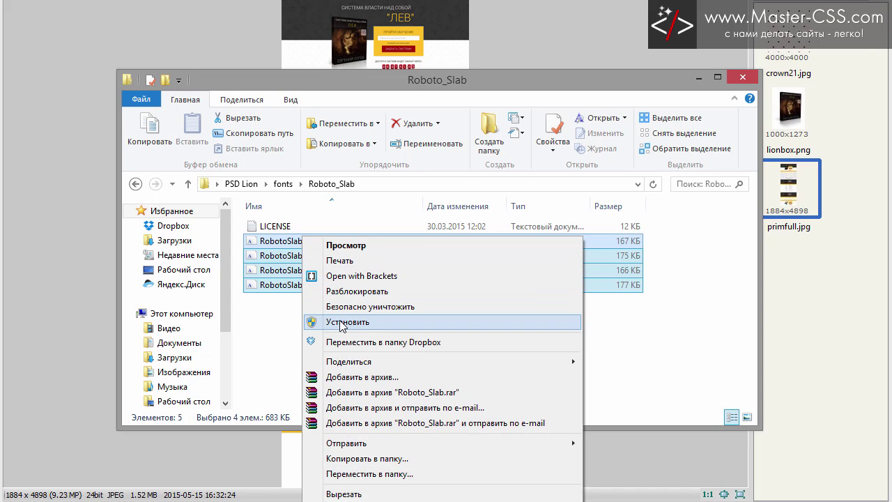
{"action": "left_click", "coordinate": [278, 323]}
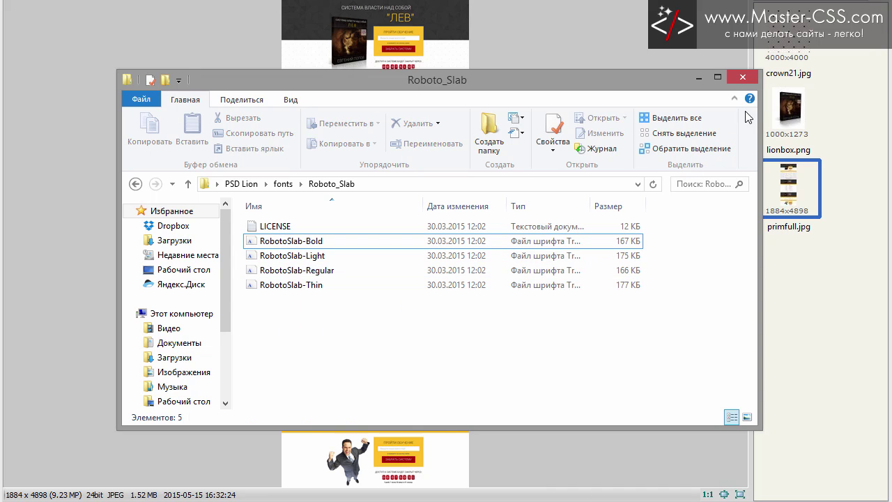
{"action": "left_click", "coordinate": [752, 76]}
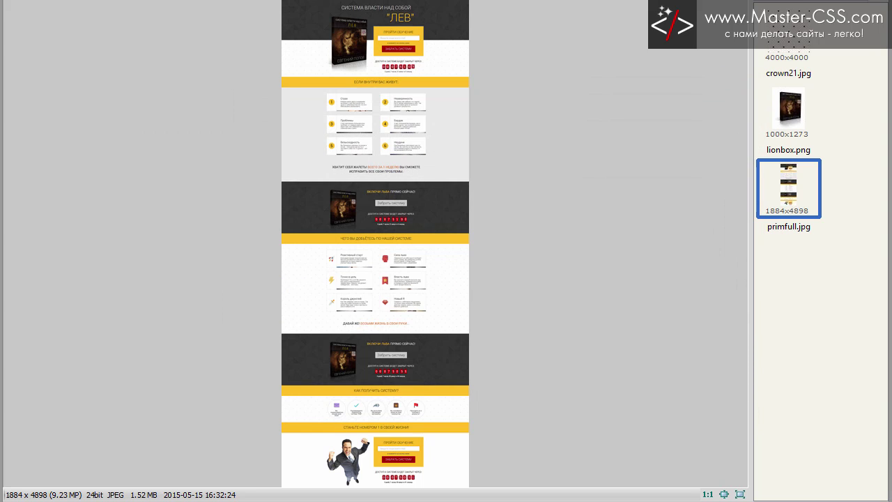
Return to PSDLion.psd and view the canvas at 100%.
{"action": "key", "text": "alt+Tab"}
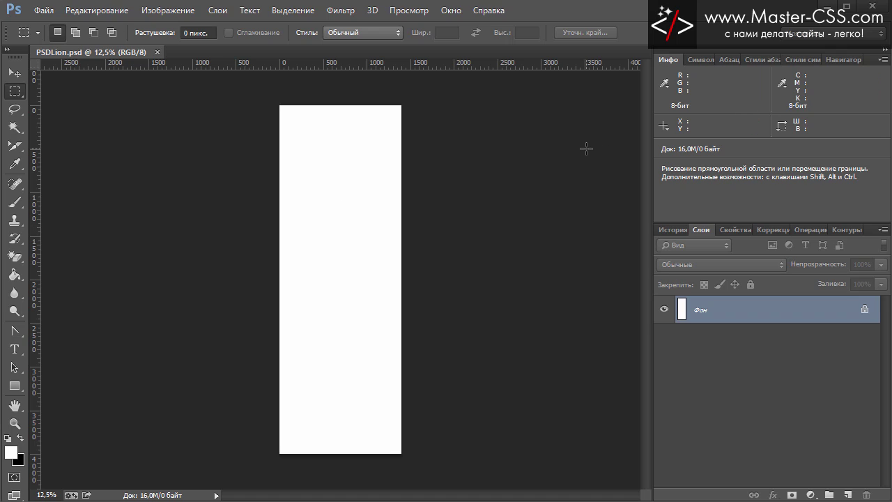
{"action": "left_click", "coordinate": [46, 494]}
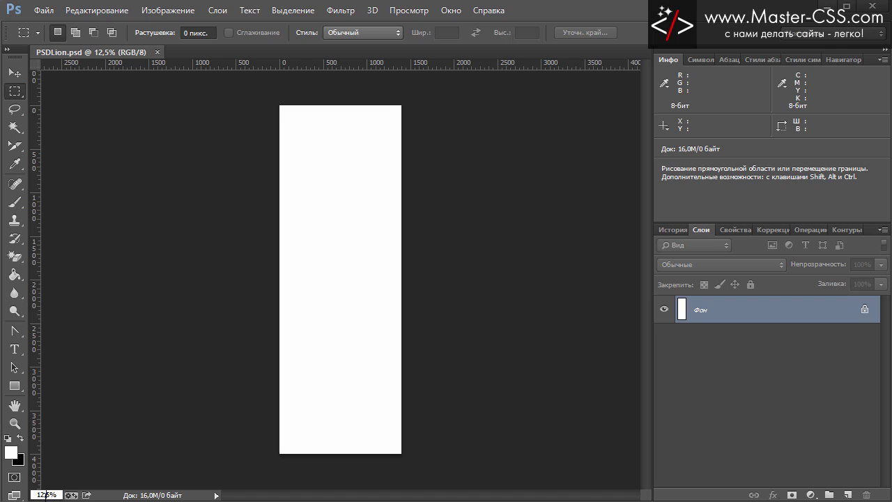
{"action": "left_click", "coordinate": [534, 300]}
{"action": "key", "text": "ctrl+1"}
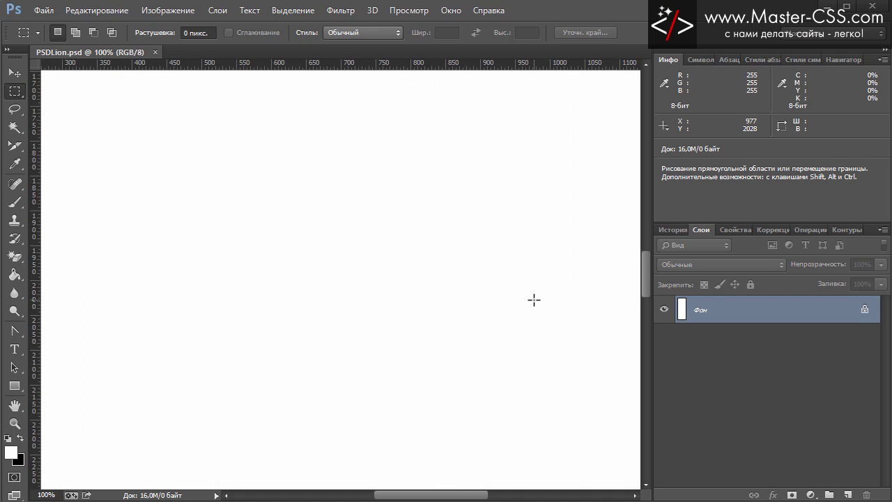
{"action": "scroll", "coordinate": [534, 300], "scroll_direction": "up", "scroll_amount": 2}
{"action": "scroll", "coordinate": [534, 299], "scroll_direction": "up", "scroll_amount": 2}
{"action": "scroll", "coordinate": [534, 299], "scroll_direction": "up", "scroll_amount": 2}
{"action": "scroll", "coordinate": [534, 299], "scroll_direction": "up", "scroll_amount": 2}
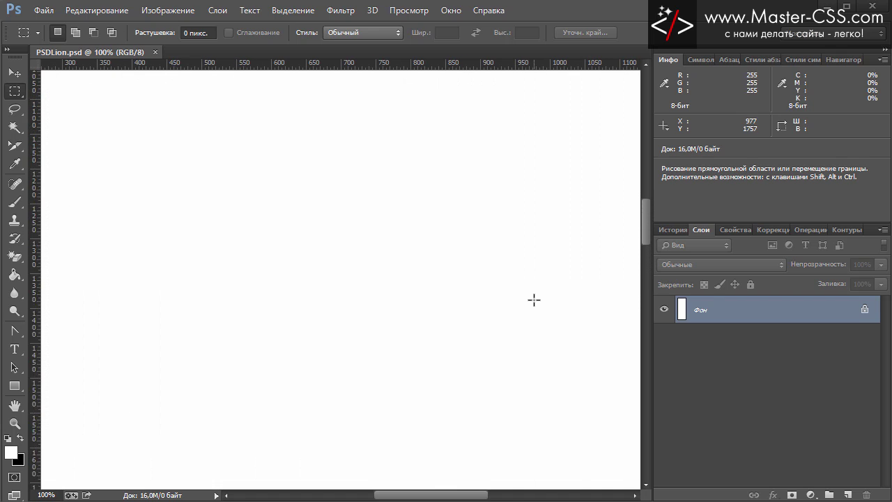
{"action": "scroll", "coordinate": [534, 300], "scroll_direction": "up", "scroll_amount": 2}
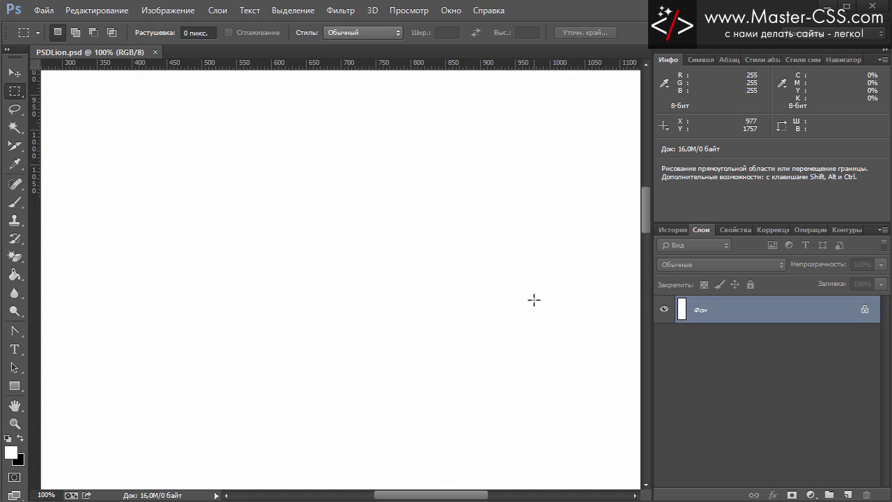
Collapse the panel dock to icons to give the canvas more room.
{"action": "left_click", "coordinate": [884, 52]}
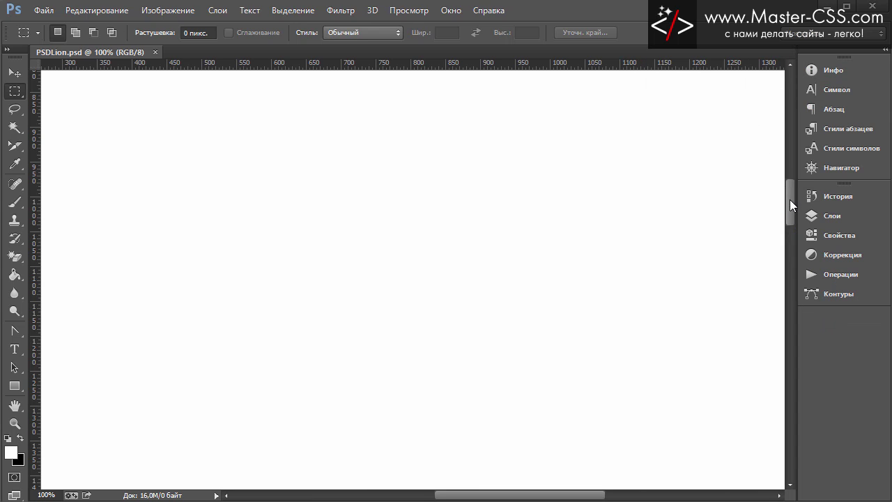
{"action": "left_click_drag", "start_coordinate": [790, 199], "coordinate": [793, 140]}
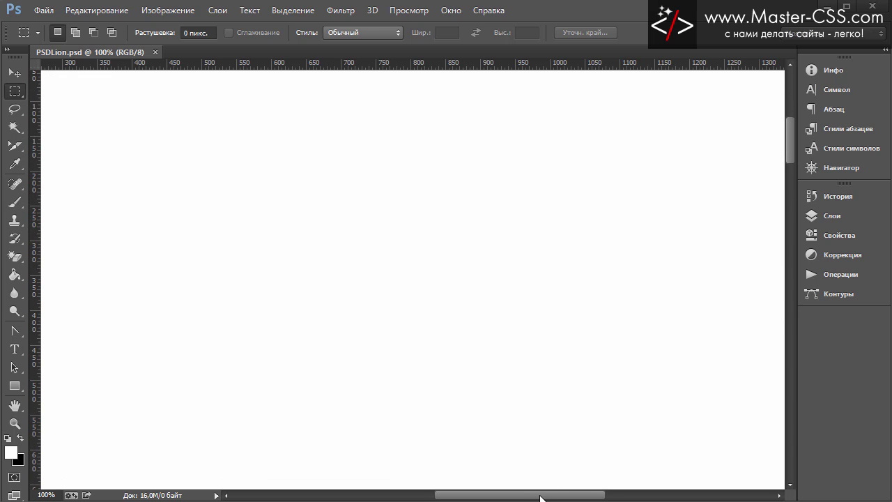
{"action": "left_click_drag", "start_coordinate": [540, 498], "coordinate": [525, 498]}
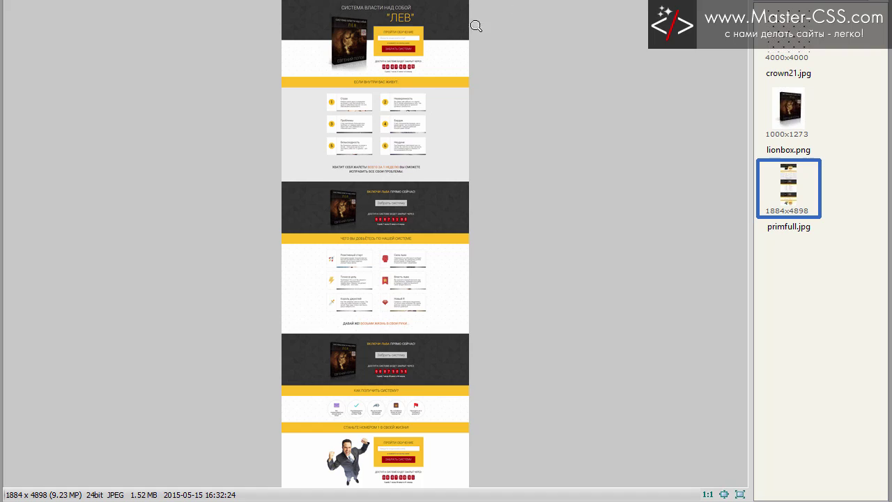
Review the landing page mockup at actual size, then zoom the canvas out to 66.7%.
{"action": "left_click", "coordinate": [475, 26]}
{"action": "scroll", "coordinate": [476, 26], "scroll_direction": "down", "scroll_amount": 3}
{"action": "scroll", "coordinate": [476, 26], "scroll_direction": "down", "scroll_amount": 5}
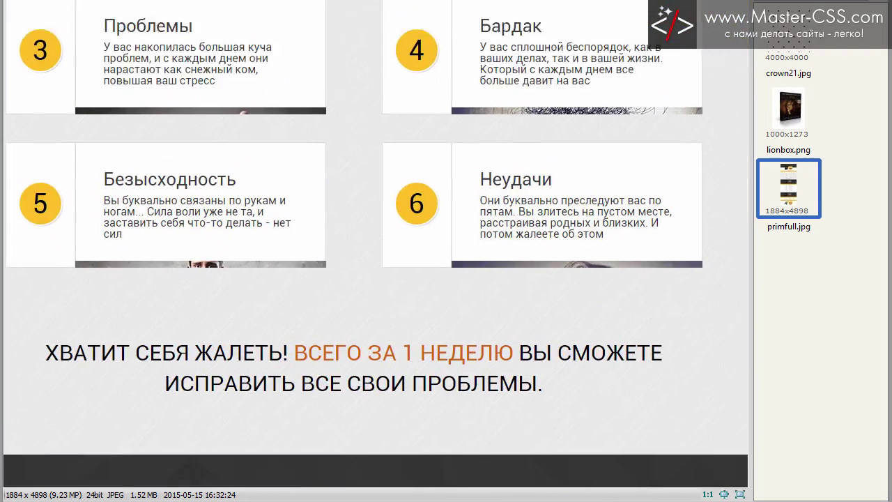
{"action": "scroll", "coordinate": [375, 244], "scroll_direction": "down", "scroll_amount": 5}
{"action": "scroll", "coordinate": [375, 244], "scroll_direction": "up", "scroll_amount": 10}
{"action": "scroll", "coordinate": [376, 244], "scroll_direction": "up", "scroll_amount": 6}
{"action": "left_click", "coordinate": [376, 243]}
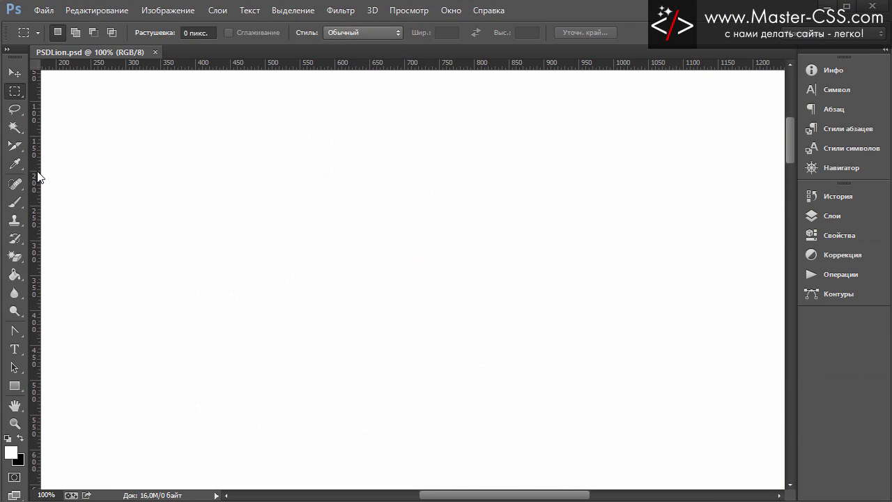
{"action": "key", "text": "ctrl+minus"}
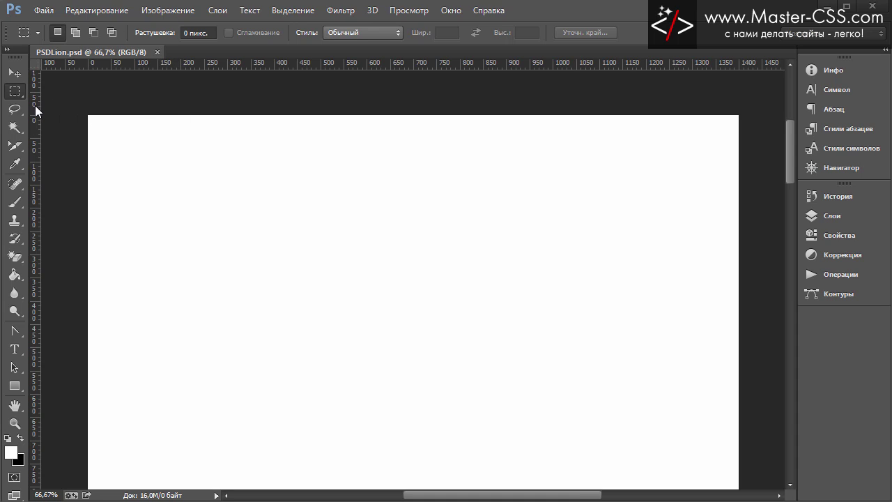
{"action": "mouse_move", "coordinate": [38, 132]}
{"action": "left_mouse_down"}
{"action": "mouse_move", "coordinate": [183, 143]}
{"action": "mouse_move", "coordinate": [174, 147]}
{"action": "mouse_move", "coordinate": [181, 154]}
{"action": "left_mouse_up"}
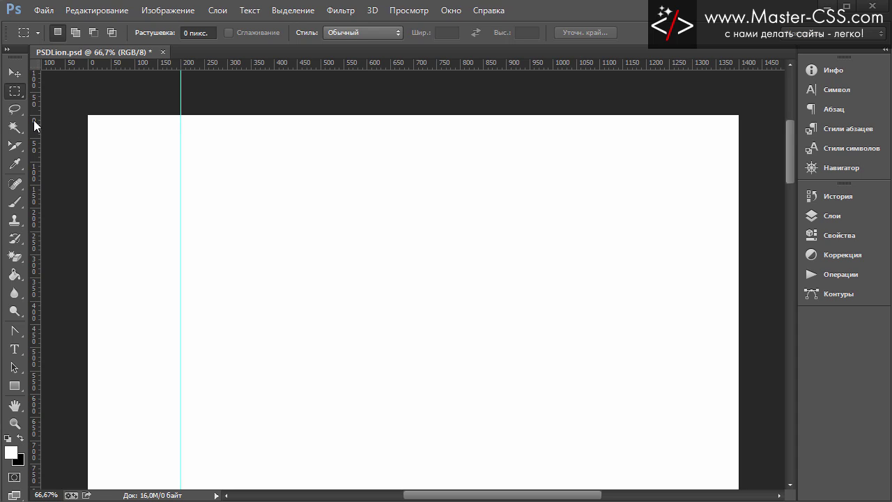
{"action": "left_click_drag", "start_coordinate": [35, 125], "coordinate": [646, 168]}
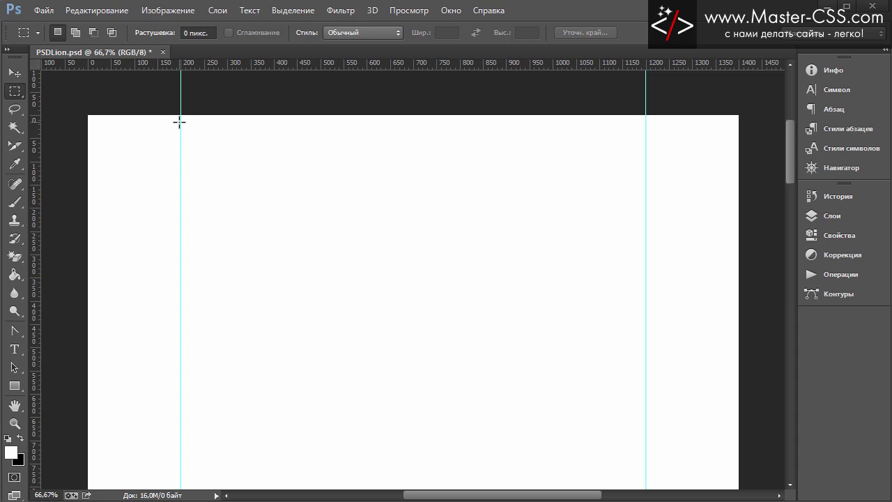
{"action": "left_click_drag", "start_coordinate": [181, 124], "coordinate": [644, 224]}
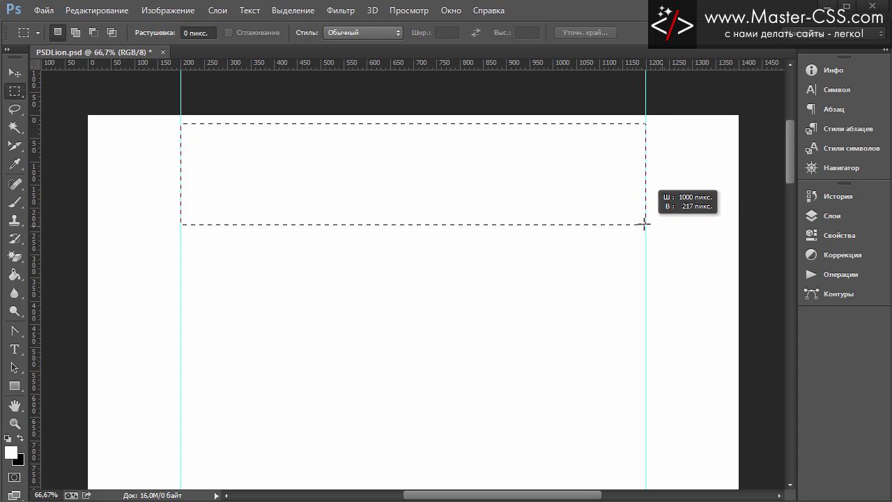
{"action": "left_click", "coordinate": [712, 96]}
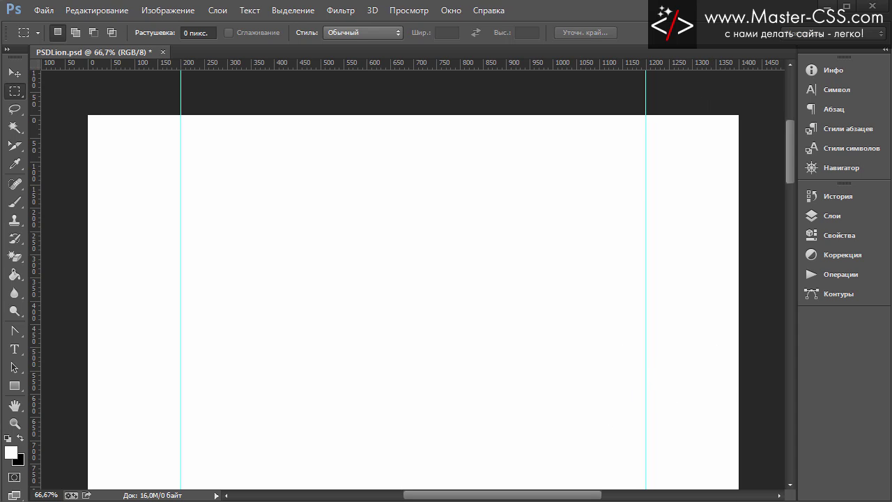
{"action": "left_click", "coordinate": [849, 6]}
Create a new layer group named Фон шапки верх.
{"action": "left_click", "coordinate": [841, 216]}
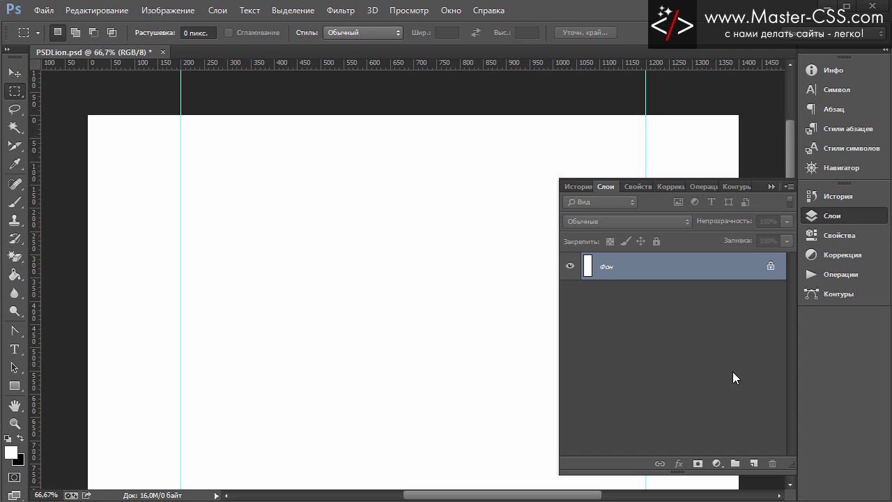
{"action": "left_click", "coordinate": [736, 467]}
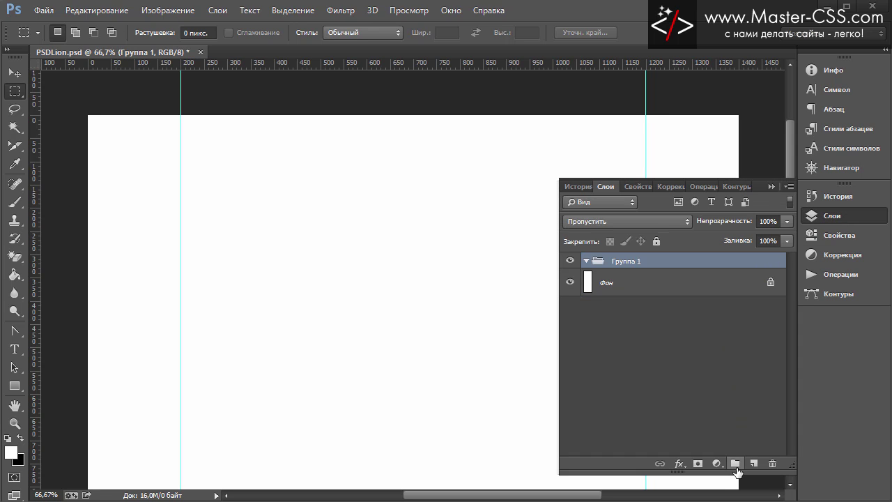
{"action": "double_click", "coordinate": [639, 262]}
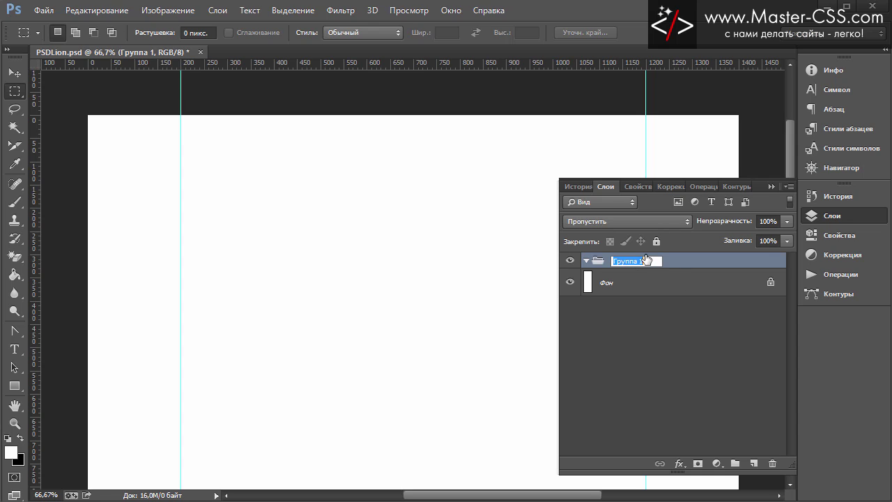
{"action": "type", "text": "Ajy"}
{"action": "type", "text": "ерх"}
{"action": "key", "text": "Return"}
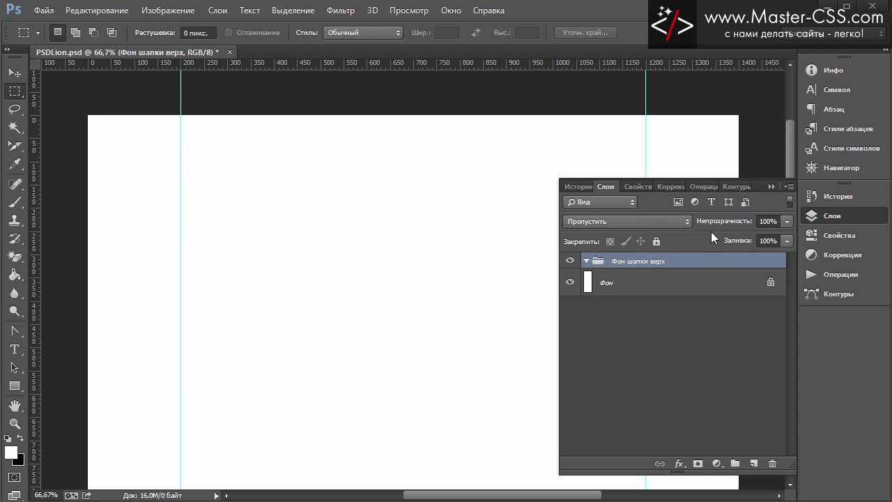
{"action": "left_click", "coordinate": [769, 186]}
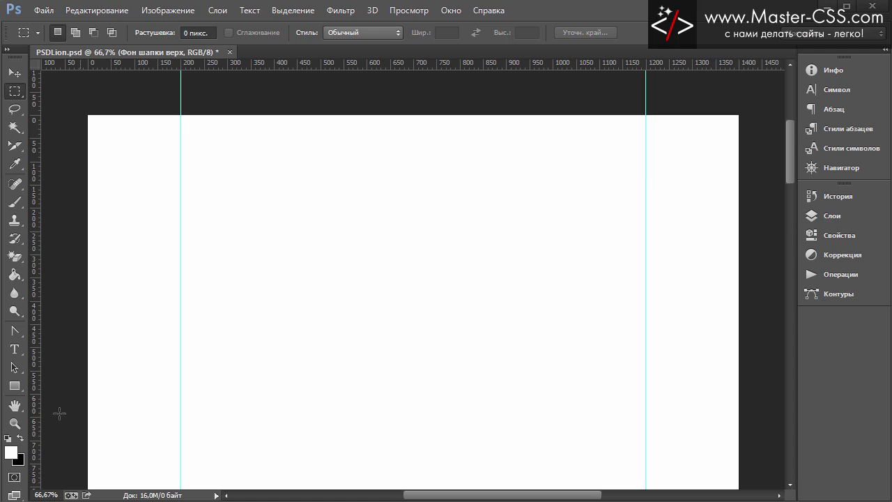
Draw a black rectangle with the Rectangle tool across the top of the canvas.
{"action": "left_click", "coordinate": [15, 385]}
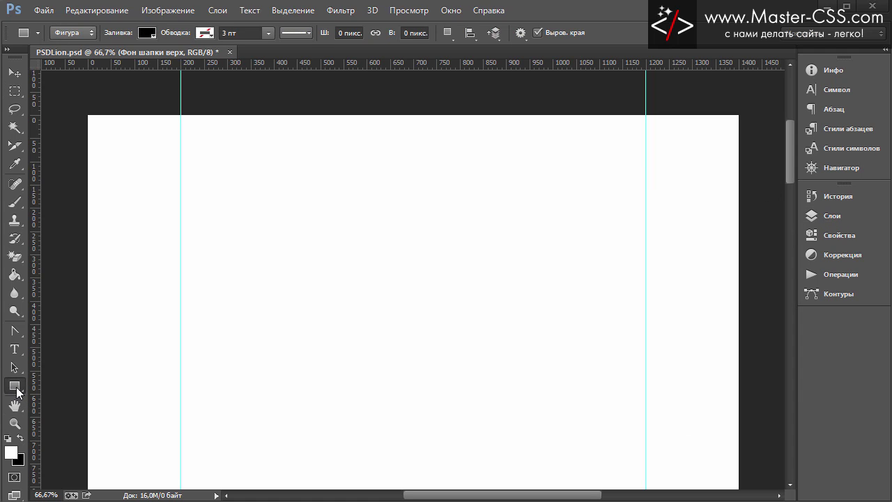
{"action": "right_click", "coordinate": [16, 388]}
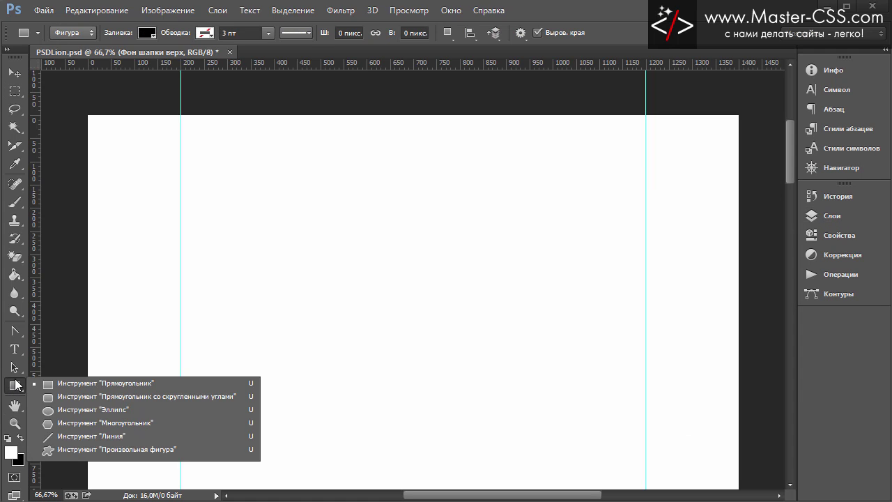
{"action": "left_click", "coordinate": [80, 385]}
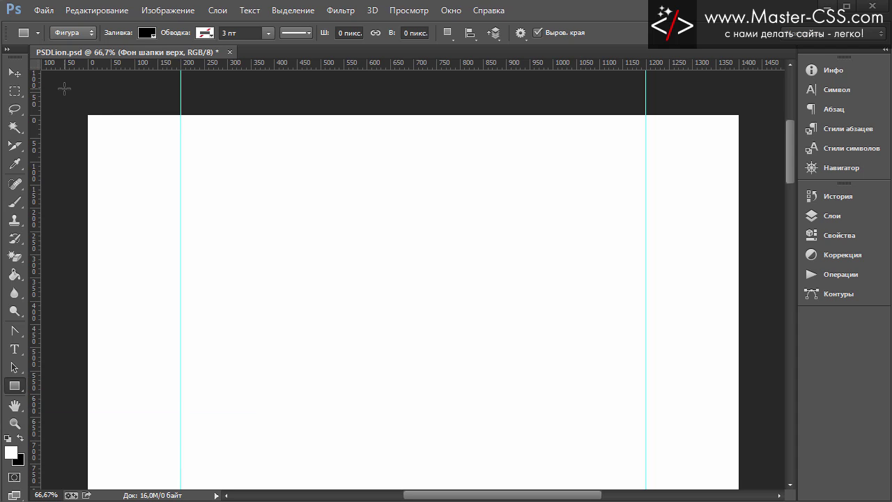
{"action": "left_click_drag", "start_coordinate": [64, 89], "coordinate": [760, 454]}
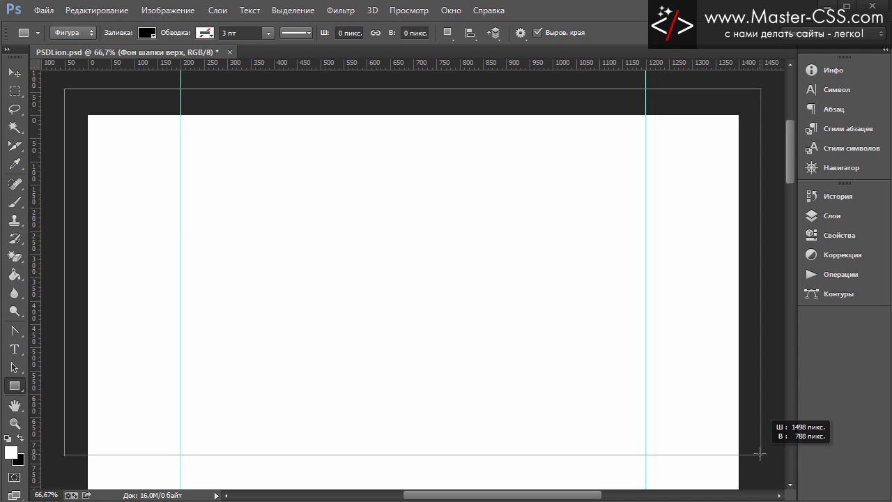
{"action": "left_click_drag", "start_coordinate": [760, 454], "coordinate": [760, 454]}
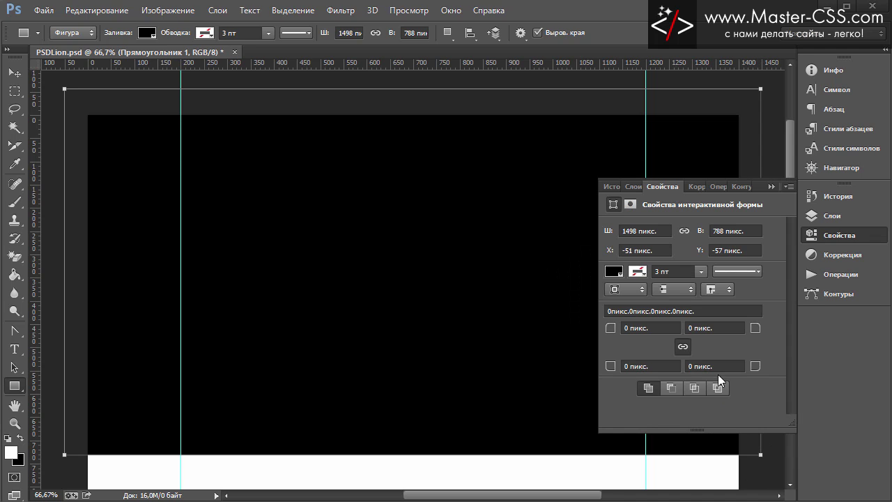
{"action": "left_click", "coordinate": [770, 186]}
Switch to the Move tool, scroll to check the rectangle, and reopen the Layers list.
{"action": "left_click", "coordinate": [14, 73]}
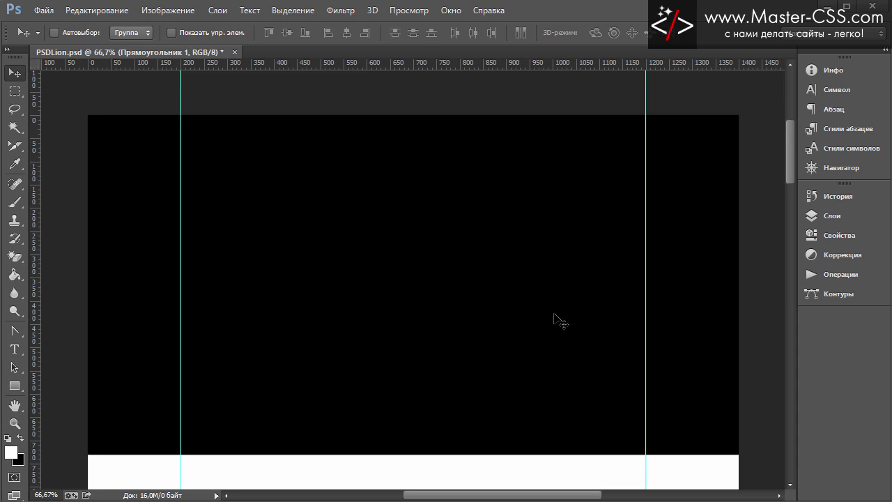
{"action": "scroll", "coordinate": [564, 333], "scroll_direction": "down", "scroll_amount": 1}
{"action": "scroll", "coordinate": [565, 333], "scroll_direction": "down", "scroll_amount": 1}
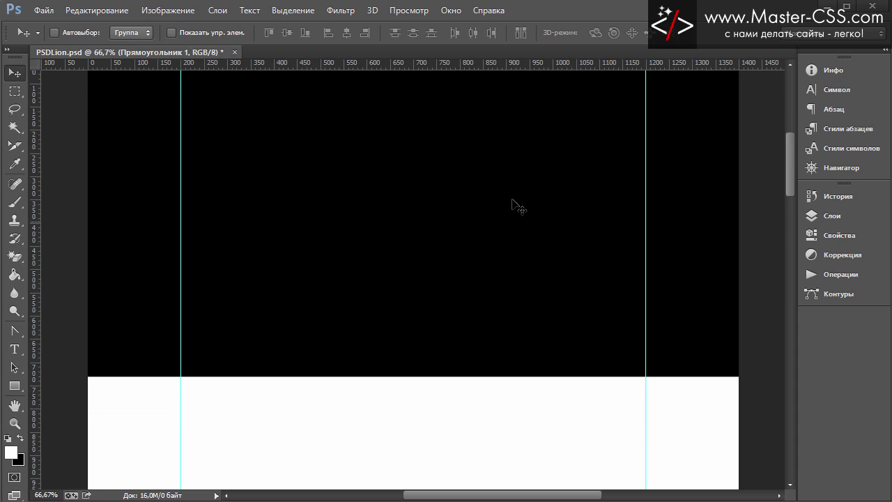
{"action": "scroll", "coordinate": [457, 216], "scroll_direction": "up", "scroll_amount": 1}
{"action": "scroll", "coordinate": [464, 230], "scroll_direction": "up", "scroll_amount": 1}
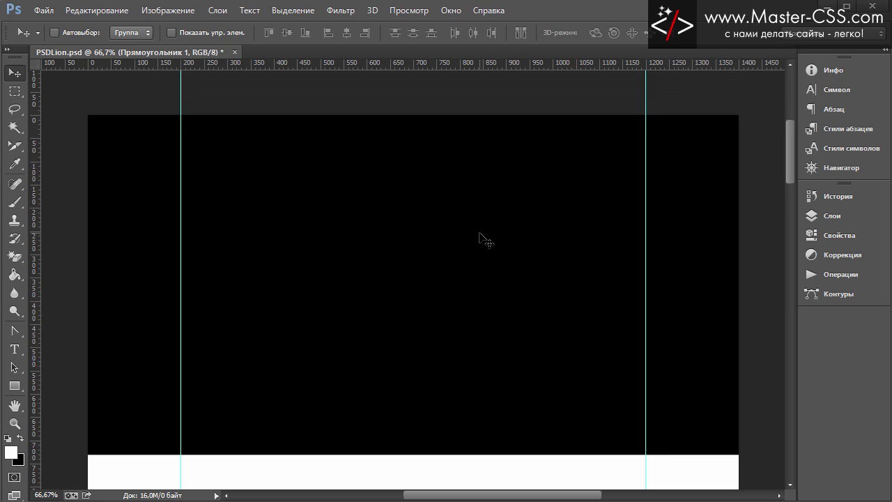
{"action": "scroll", "coordinate": [440, 211], "scroll_direction": "down", "scroll_amount": 1}
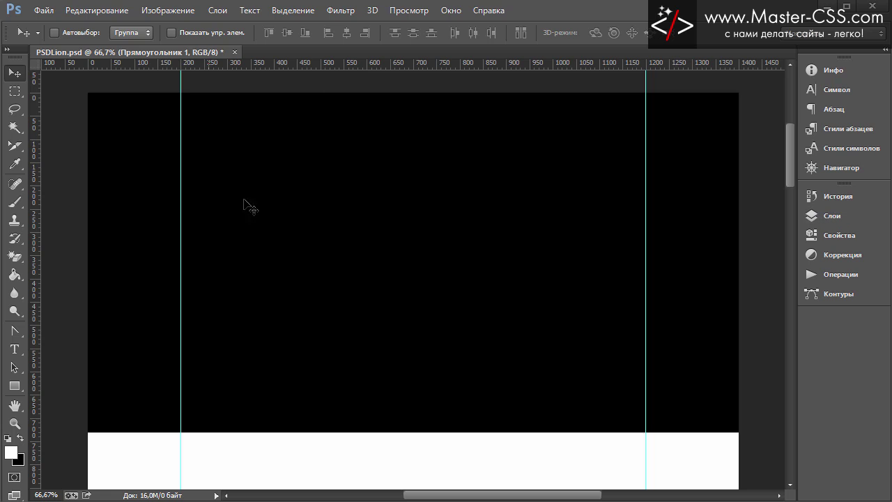
{"action": "left_click", "coordinate": [829, 221]}
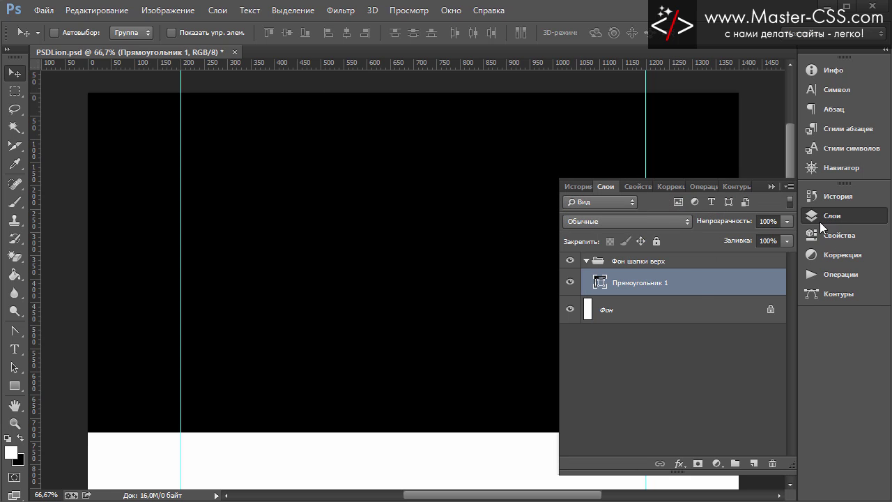
Open the layer style for Прямоугольник 1 and enable a Color Overlay.
{"action": "double_click", "coordinate": [700, 287]}
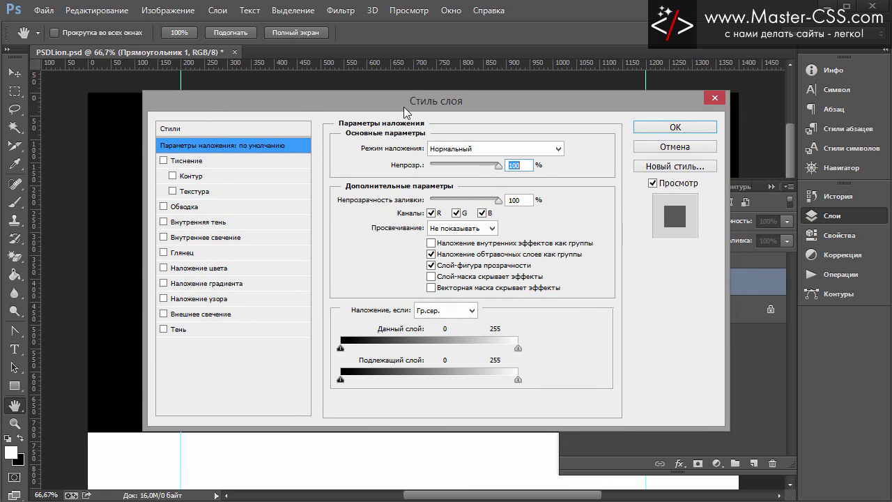
{"action": "left_click_drag", "start_coordinate": [472, 103], "coordinate": [449, 97]}
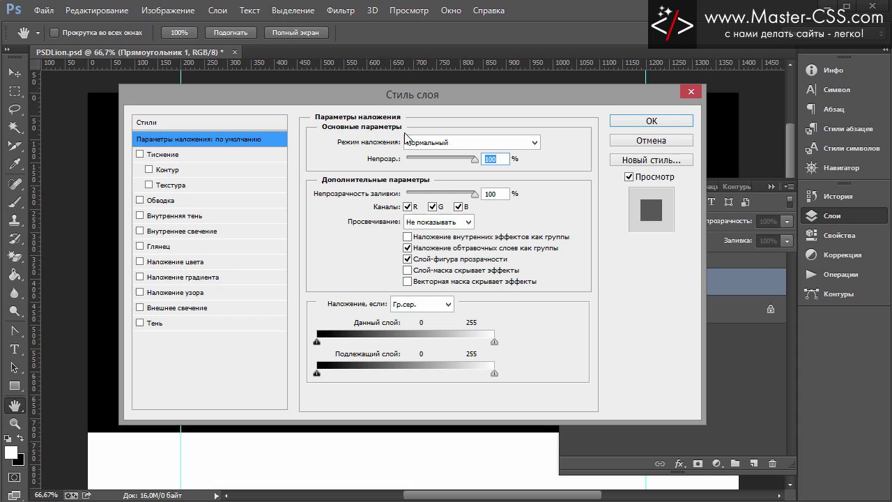
{"action": "left_click", "coordinate": [185, 262]}
{"action": "left_click", "coordinate": [537, 143]}
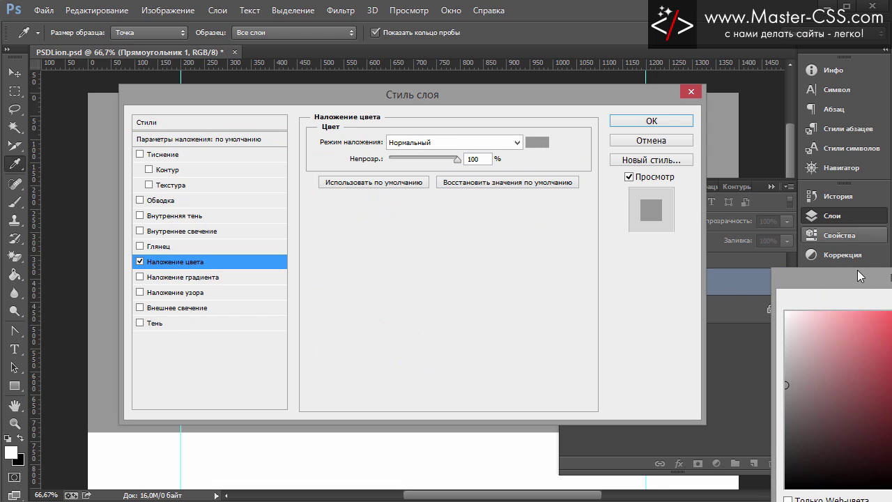
{"action": "left_click_drag", "start_coordinate": [837, 277], "coordinate": [346, 136]}
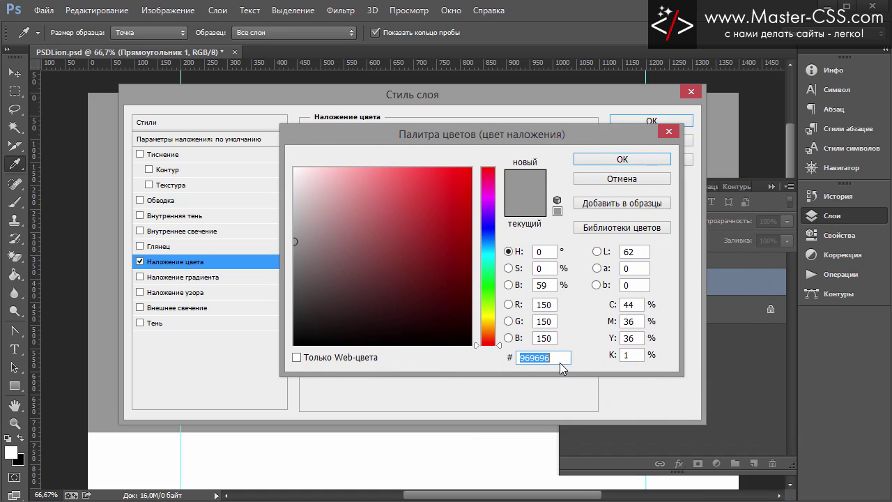
Set the overlay colour to #2c2c2c and apply the style.
{"action": "type", "text": "3"}
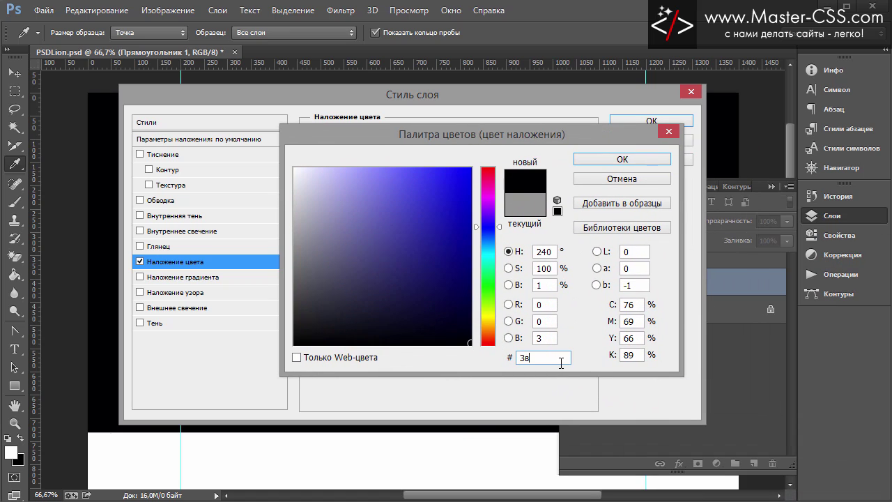
{"action": "key", "text": "alt"}
{"action": "type", "text": "3d"}
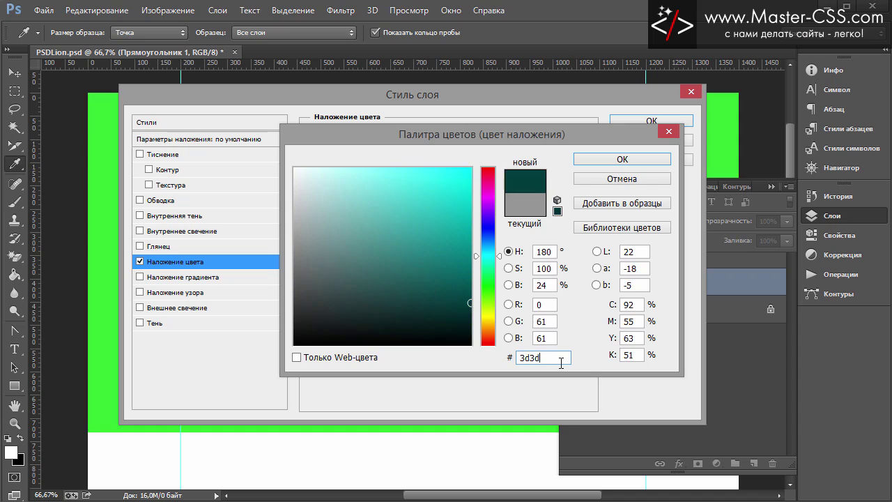
{"action": "type", "text": "3e"}
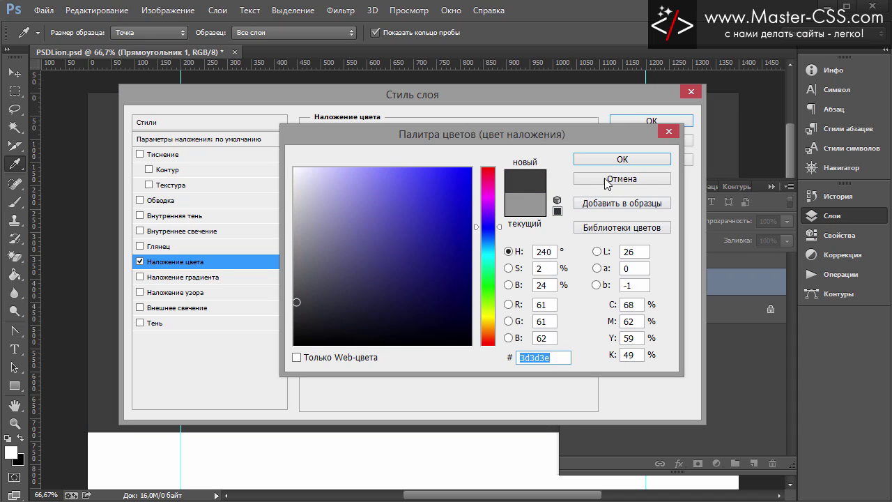
{"action": "left_click", "coordinate": [606, 161]}
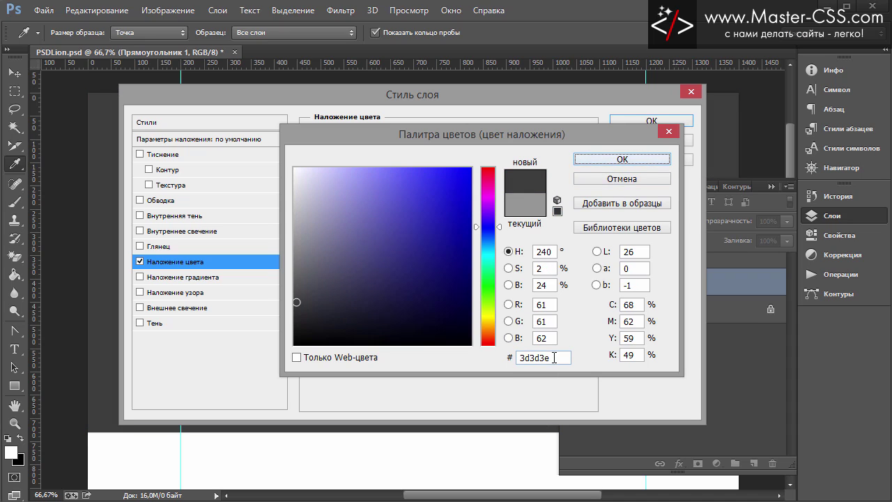
{"action": "left_click_drag", "start_coordinate": [296, 298], "coordinate": [287, 314]}
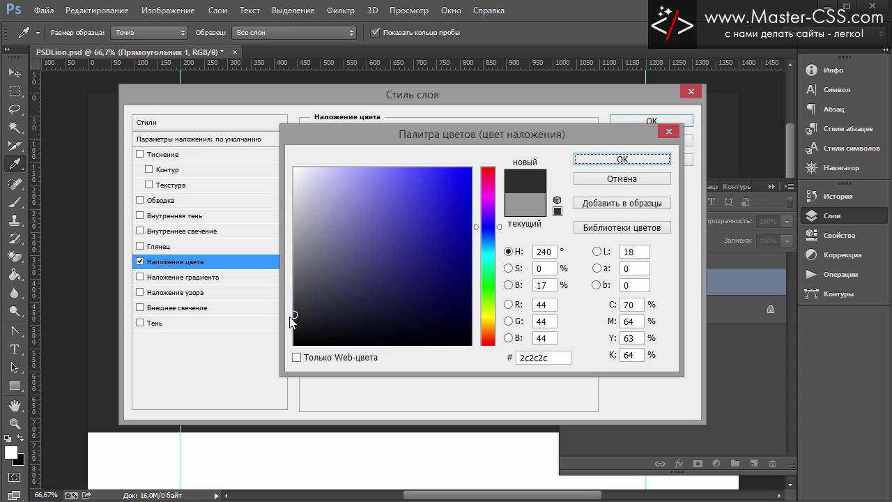
{"action": "left_click", "coordinate": [622, 160]}
{"action": "key", "text": "v"}
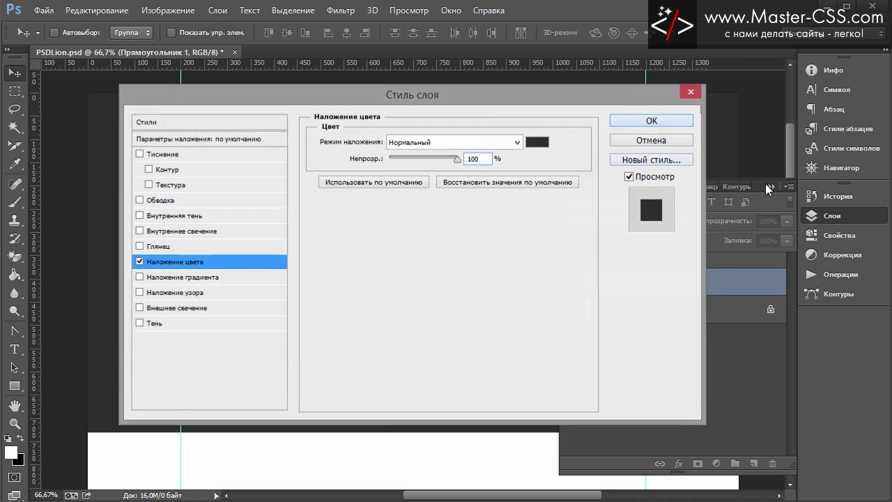
{"action": "left_click", "coordinate": [651, 121]}
{"action": "left_click", "coordinate": [770, 187]}
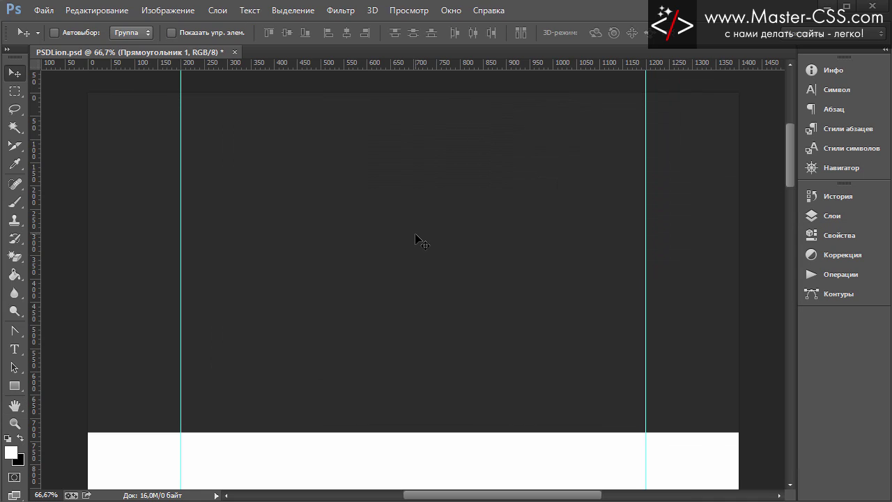
Nudge the dark header rectangle slightly higher and expand the Фон шапки верх group.
{"action": "left_click_drag", "start_coordinate": [421, 242], "coordinate": [421, 231]}
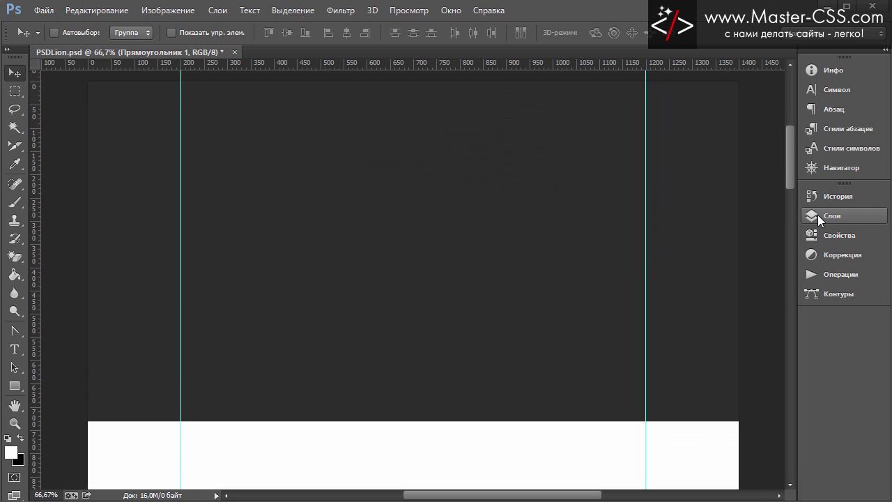
{"action": "left_click", "coordinate": [818, 214]}
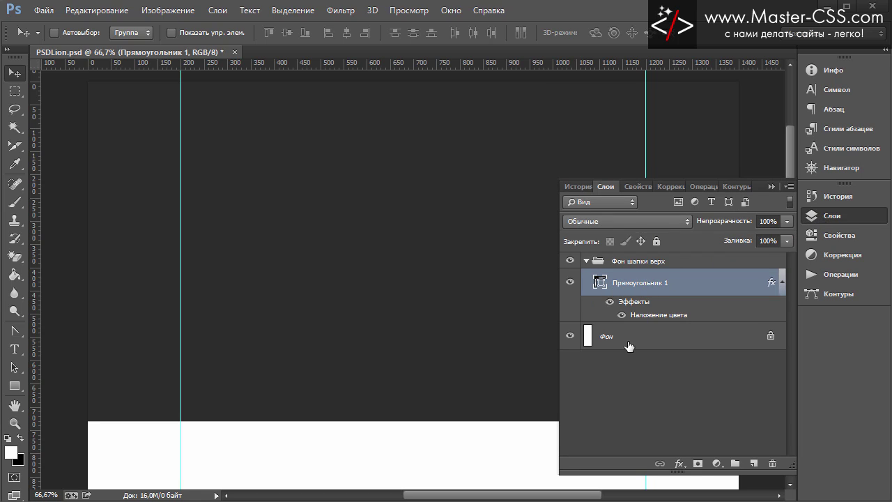
{"action": "left_click", "coordinate": [586, 261]}
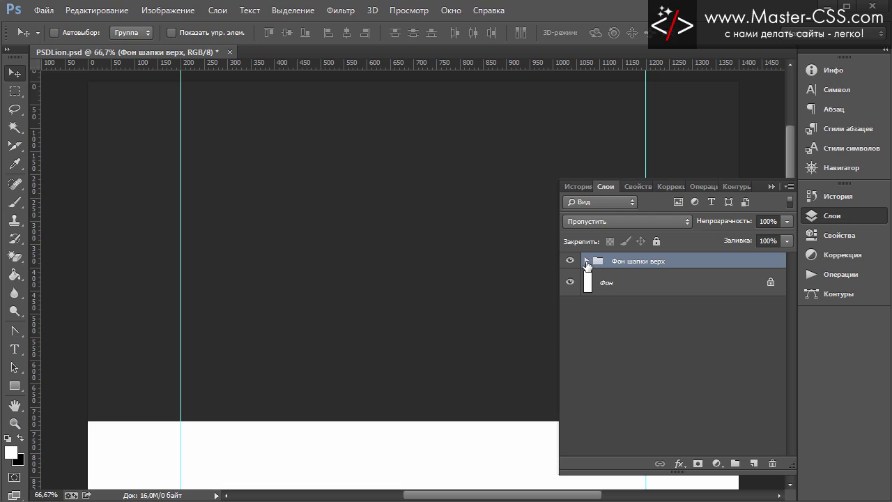
{"action": "left_click", "coordinate": [585, 262]}
{"action": "left_click", "coordinate": [675, 281]}
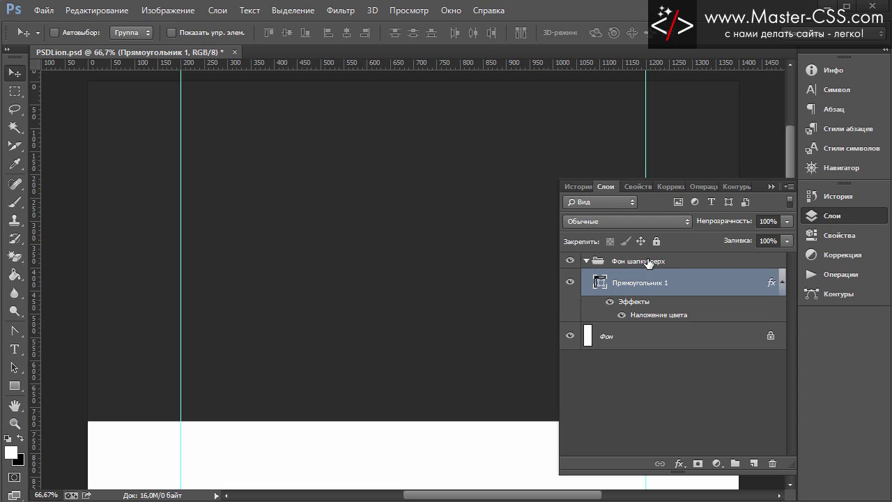
Rename the group to 'Шапка верх', then glance at the reference image.
{"action": "double_click", "coordinate": [648, 261]}
{"action": "type", "text": "Ifg"}
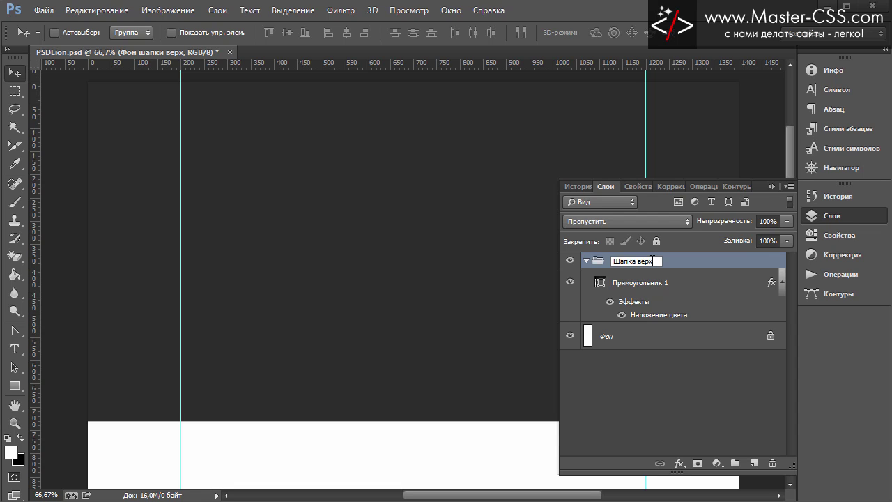
{"action": "key", "text": "Return"}
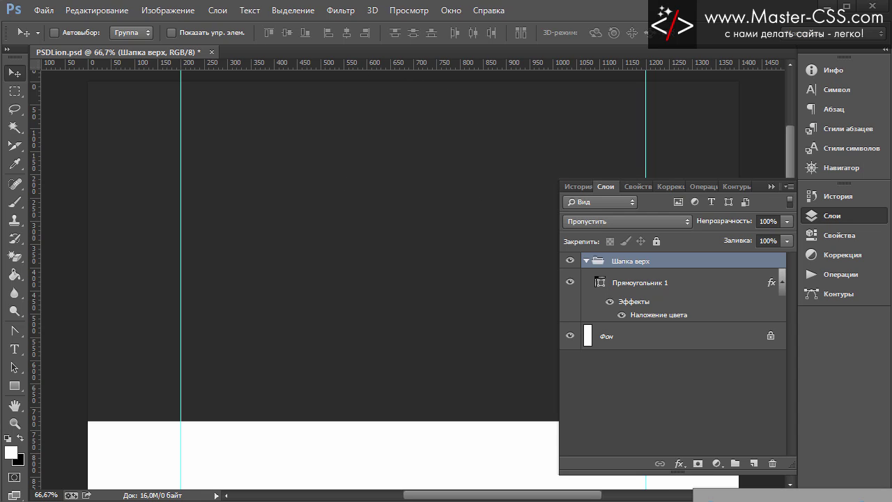
{"action": "key", "text": "alt+Tab"}
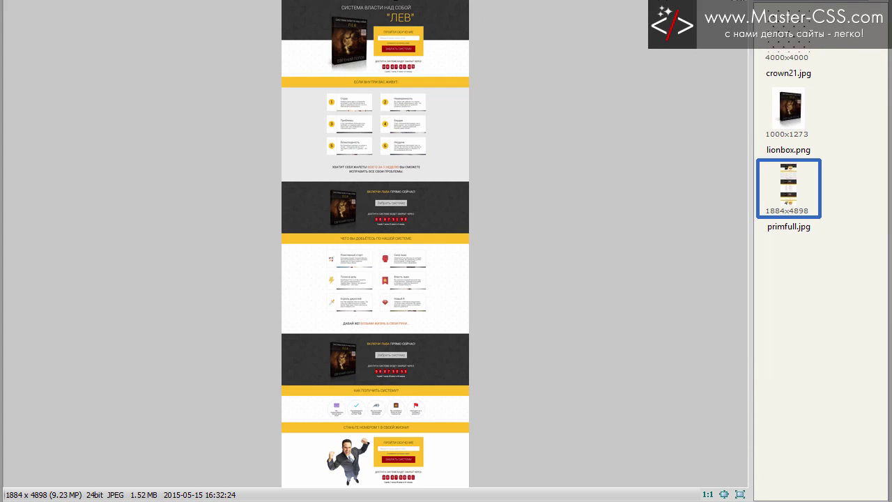
{"action": "key", "text": "Escape"}
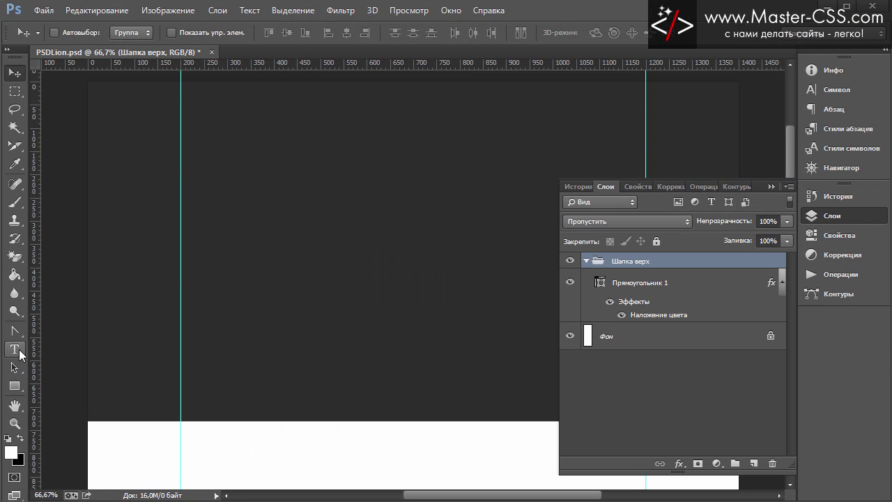
Draw a paragraph text box spanning the two guides near the top.
{"action": "left_click", "coordinate": [14, 349]}
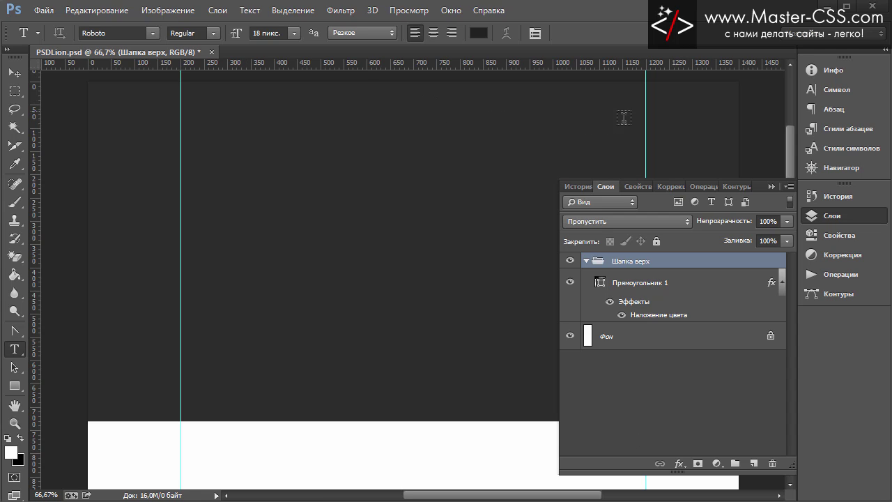
{"action": "left_click", "coordinate": [770, 186]}
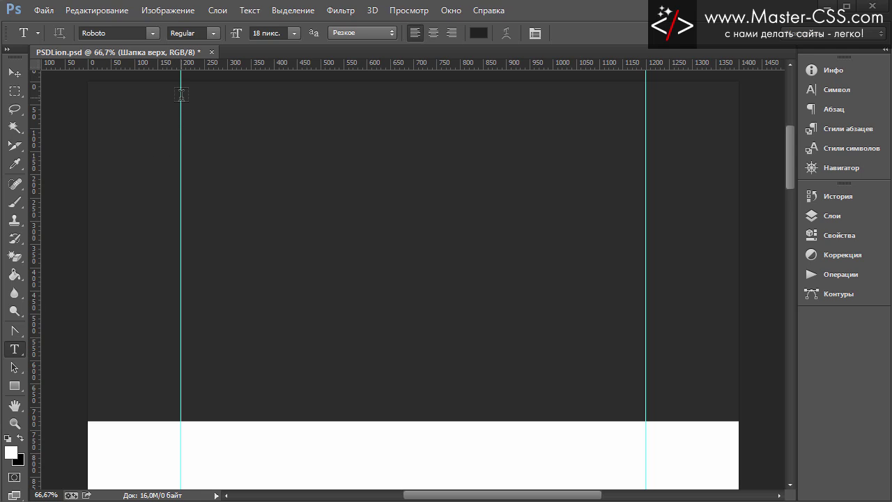
{"action": "left_click_drag", "start_coordinate": [180, 96], "coordinate": [442, 182]}
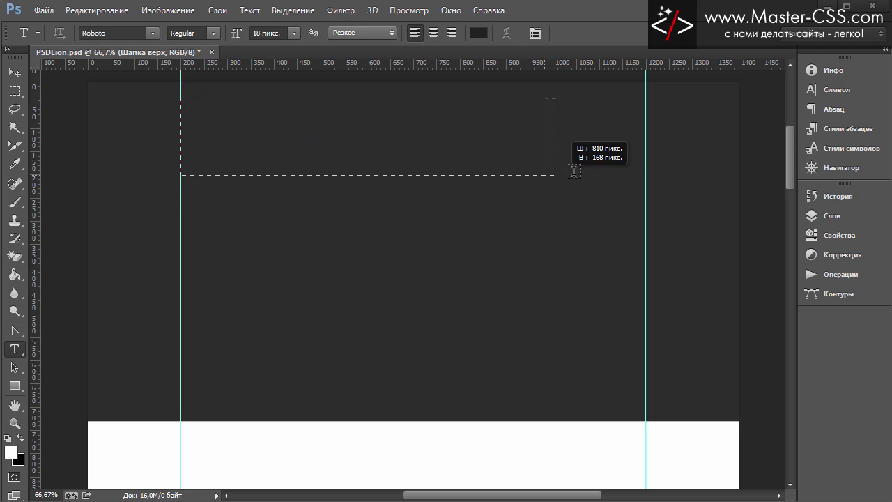
{"action": "mouse_move", "coordinate": [442, 182]}
{"action": "left_mouse_down"}
{"action": "mouse_move", "coordinate": [643, 175]}
{"action": "mouse_move", "coordinate": [645, 154]}
{"action": "left_mouse_up"}
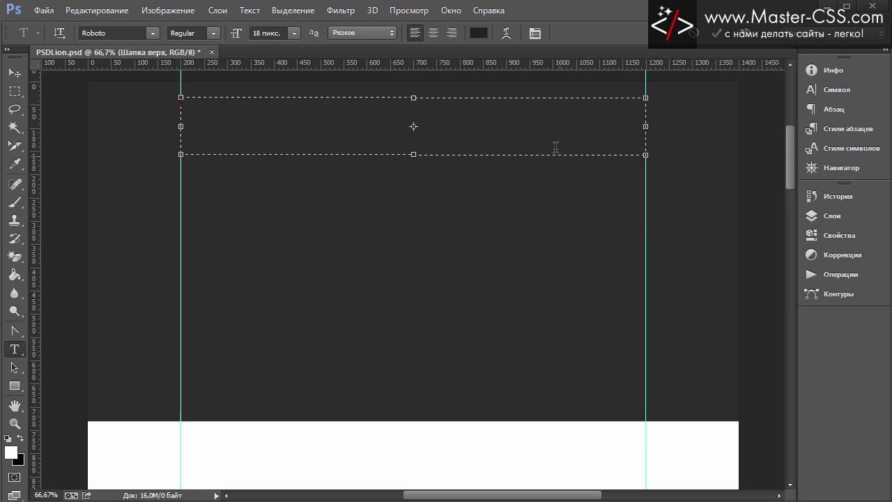
Set the text colour to white #ffffff and keep Roboto as the font.
{"action": "left_click", "coordinate": [838, 89]}
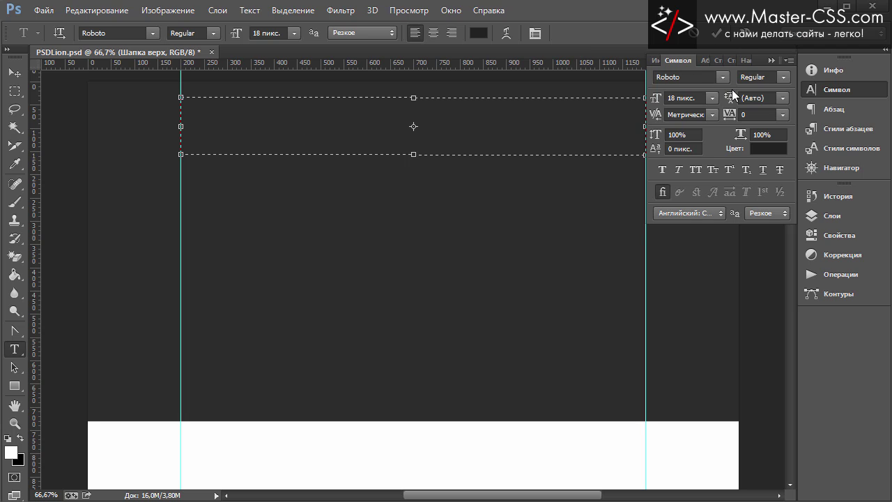
{"action": "left_click", "coordinate": [722, 74]}
{"action": "left_click", "coordinate": [768, 149]}
{"action": "left_click_drag", "start_coordinate": [327, 233], "coordinate": [259, 145]}
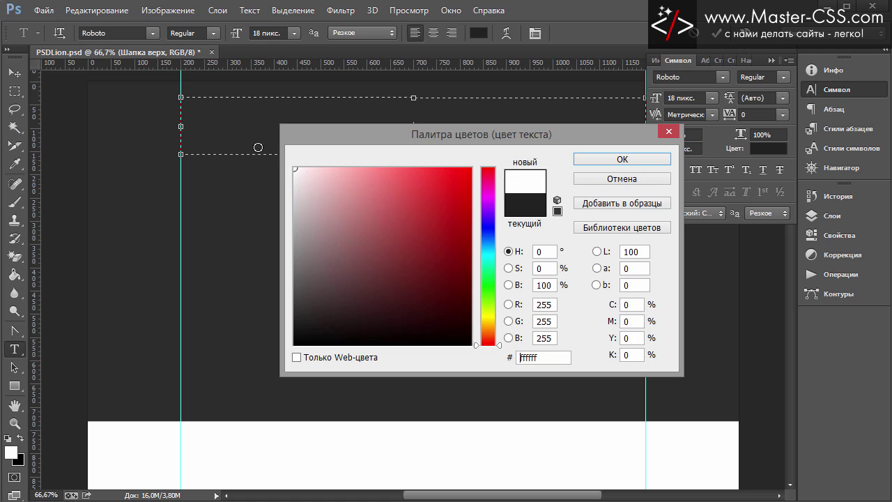
{"action": "left_click", "coordinate": [632, 159]}
{"action": "left_click", "coordinate": [723, 78]}
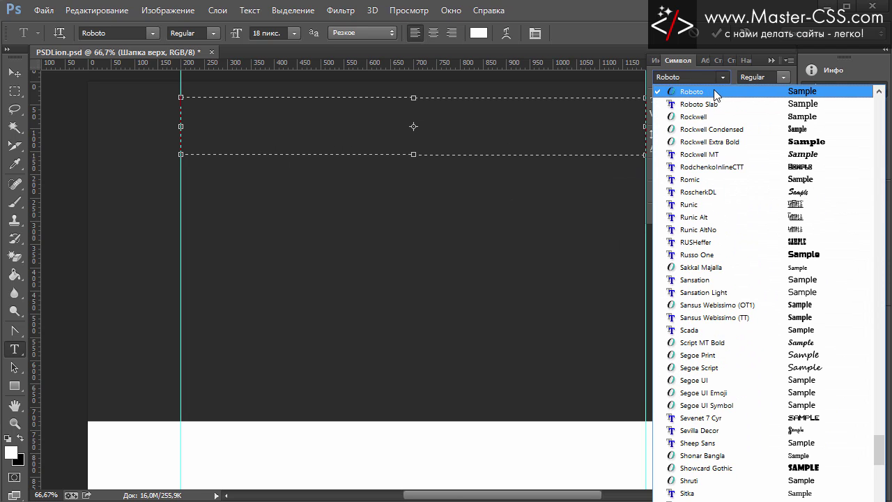
{"action": "left_click", "coordinate": [721, 78]}
{"action": "type", "text": "система власти над собой"}
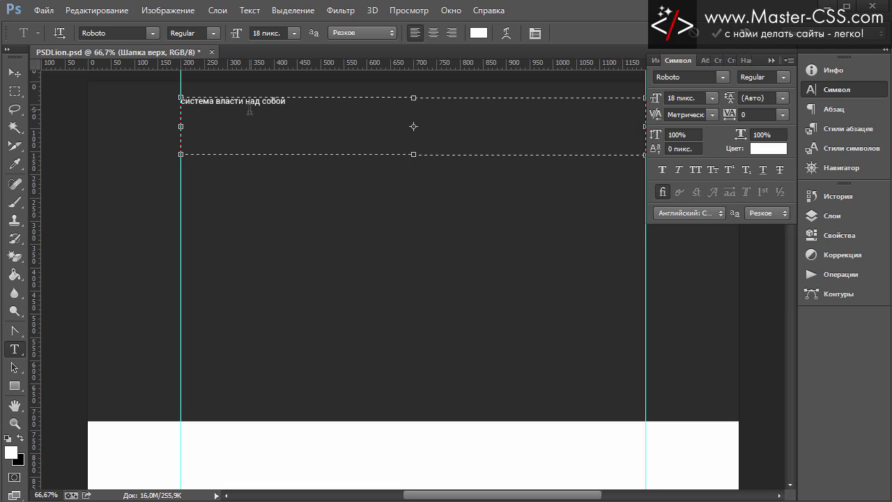
Commit the heading, centre it and make it all capitals.
{"action": "left_click", "coordinate": [14, 73]}
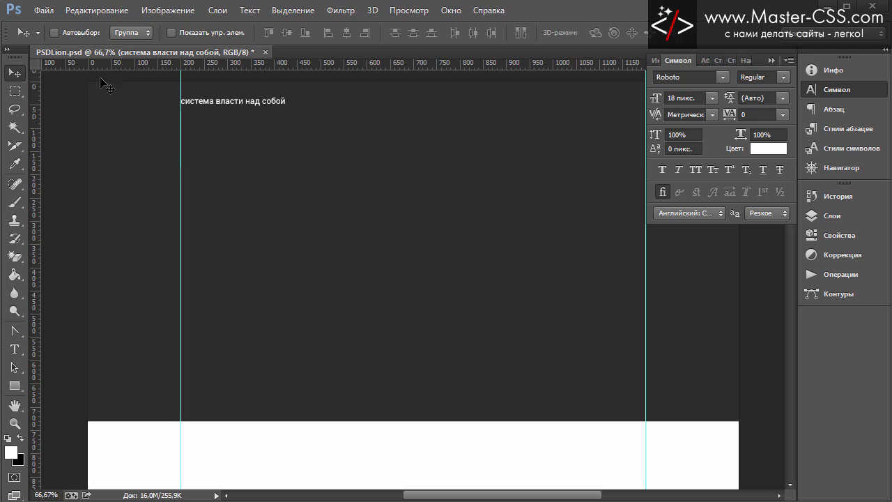
{"action": "left_click", "coordinate": [702, 61]}
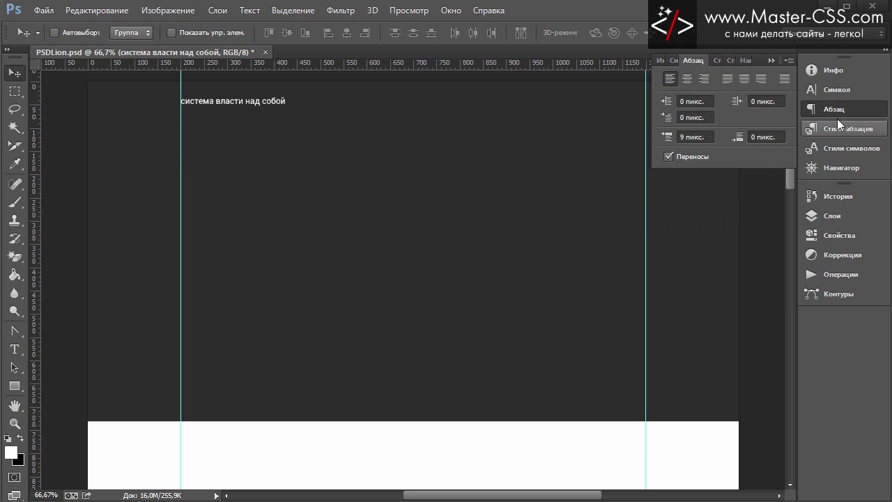
{"action": "left_click", "coordinate": [687, 78]}
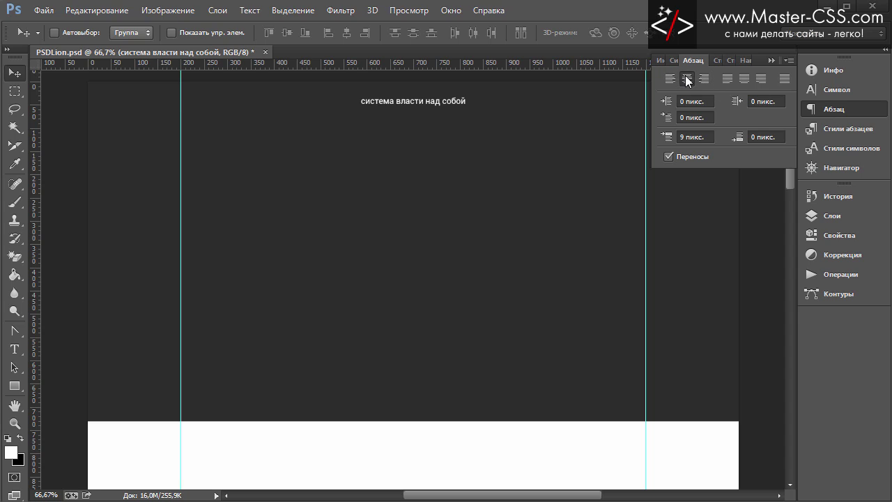
{"action": "left_click", "coordinate": [674, 60]}
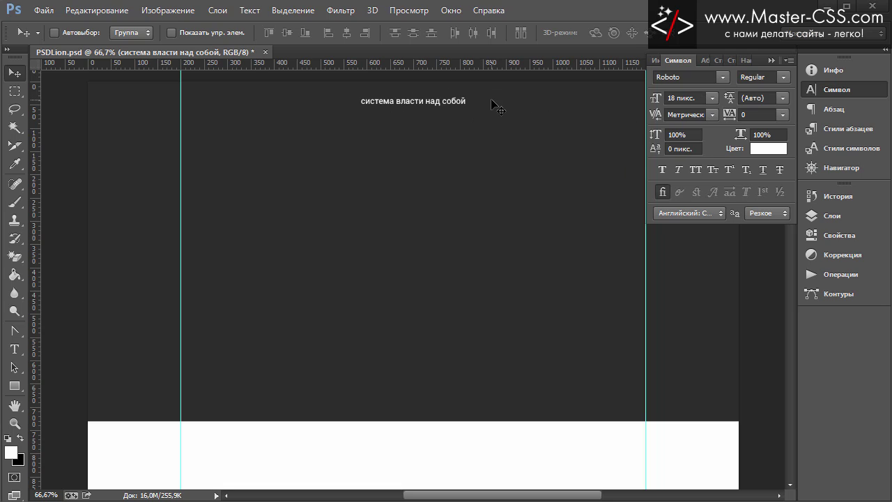
{"action": "left_click", "coordinate": [696, 173]}
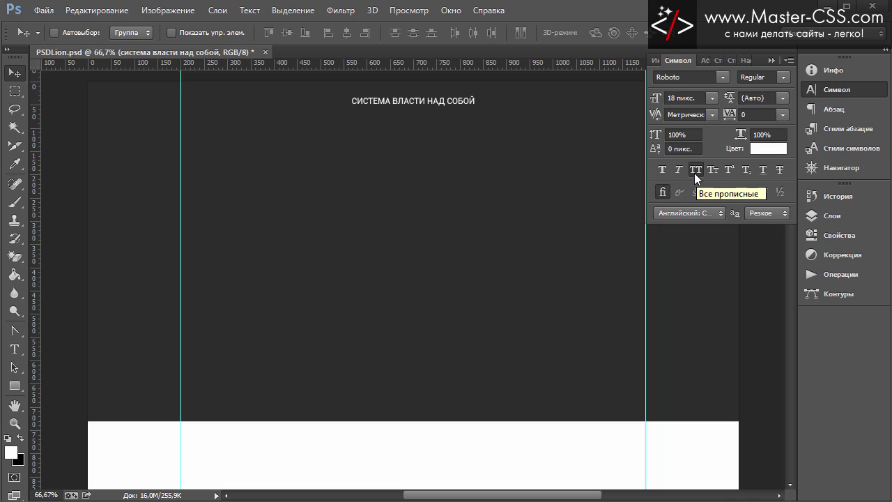
Set the heading to 48 px Roboto Thin, then view at 100%.
{"action": "left_click", "coordinate": [711, 99]}
{"action": "left_click", "coordinate": [714, 301]}
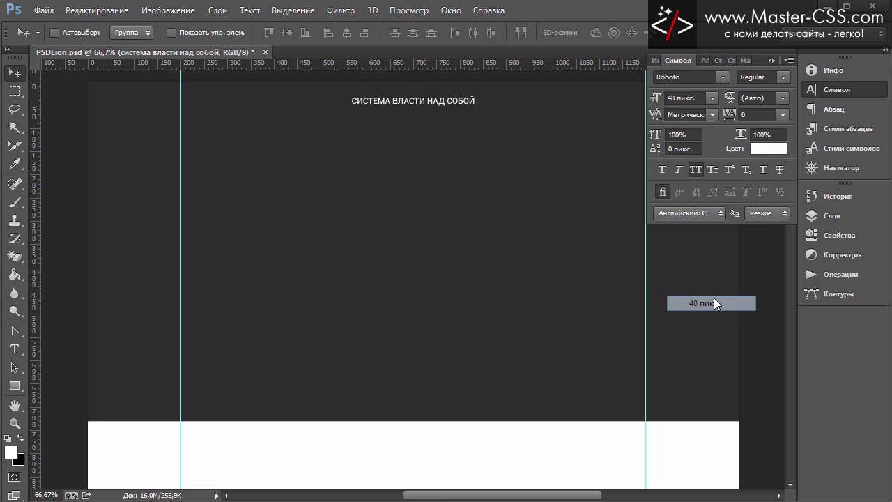
{"action": "left_click", "coordinate": [783, 77]}
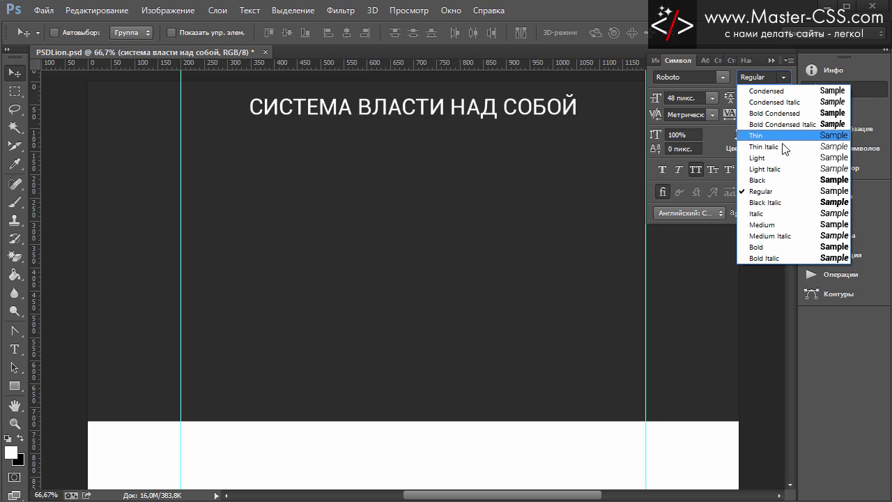
{"action": "left_click", "coordinate": [781, 158]}
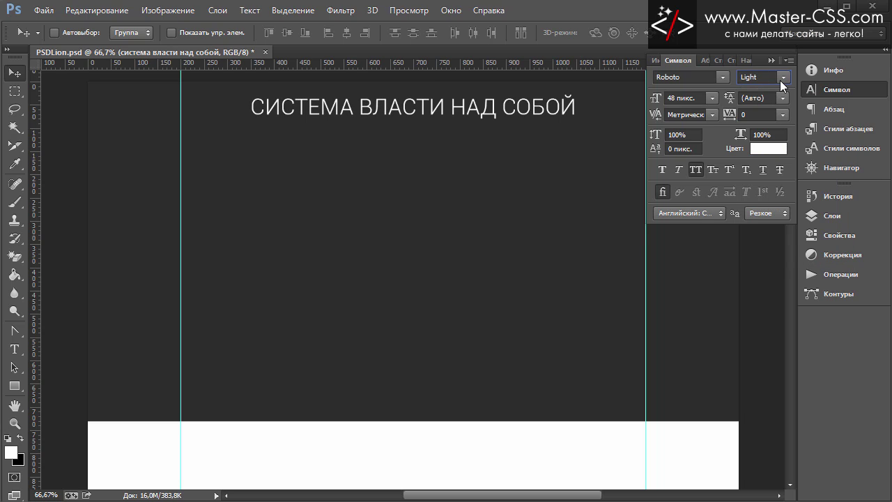
{"action": "left_click", "coordinate": [779, 81]}
{"action": "left_click", "coordinate": [767, 135]}
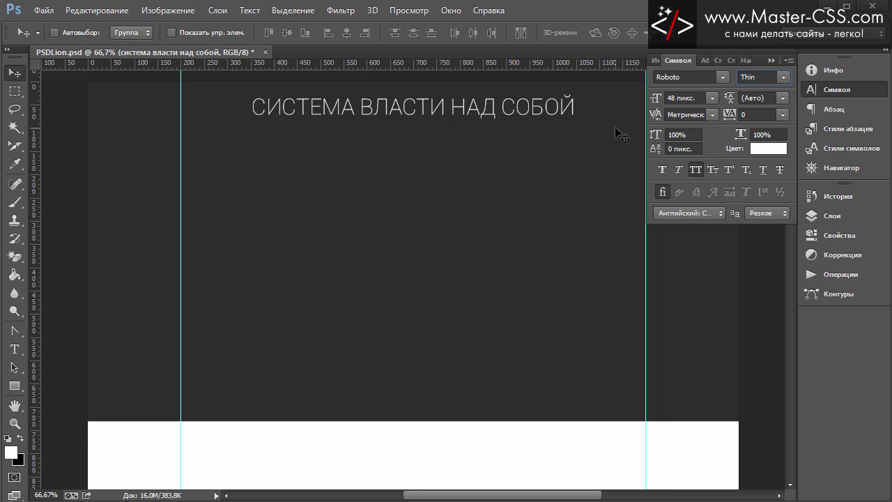
{"action": "key", "text": "ctrl+1"}
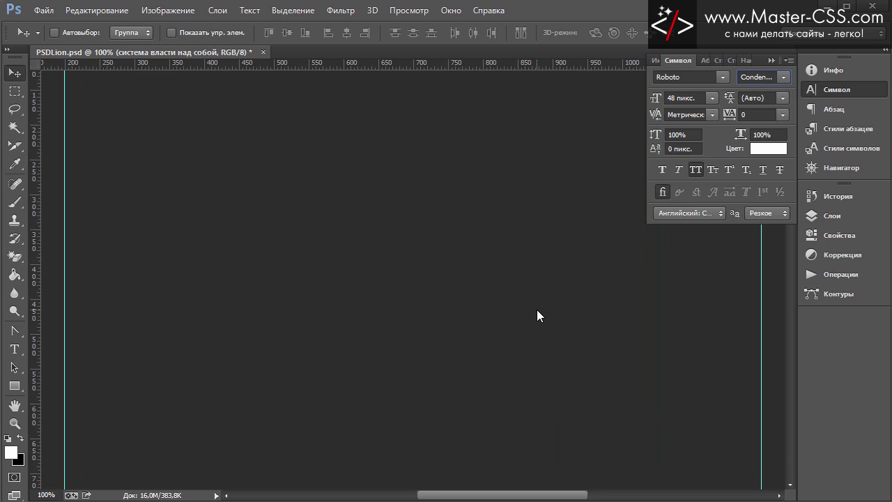
Change the heading's Roboto weight to Light.
{"action": "key", "text": "Down"}
{"action": "left_click", "coordinate": [771, 60]}
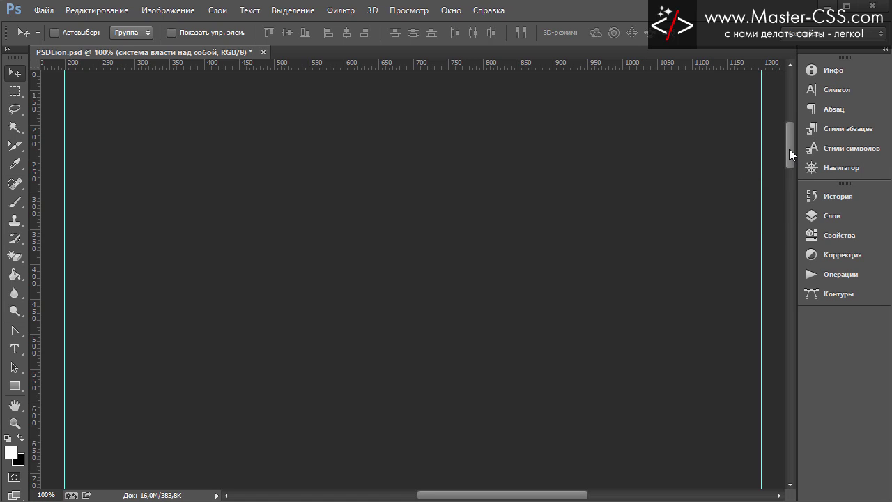
{"action": "left_click_drag", "start_coordinate": [788, 148], "coordinate": [784, 136]}
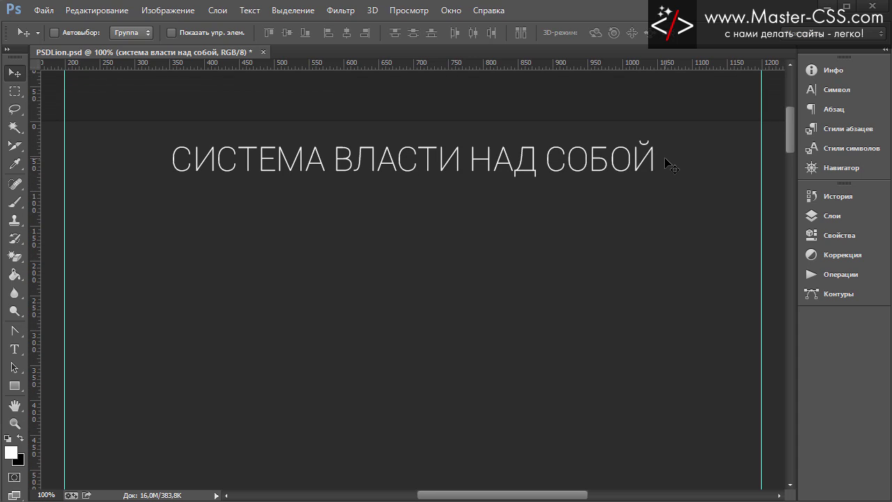
{"action": "left_click", "coordinate": [836, 110]}
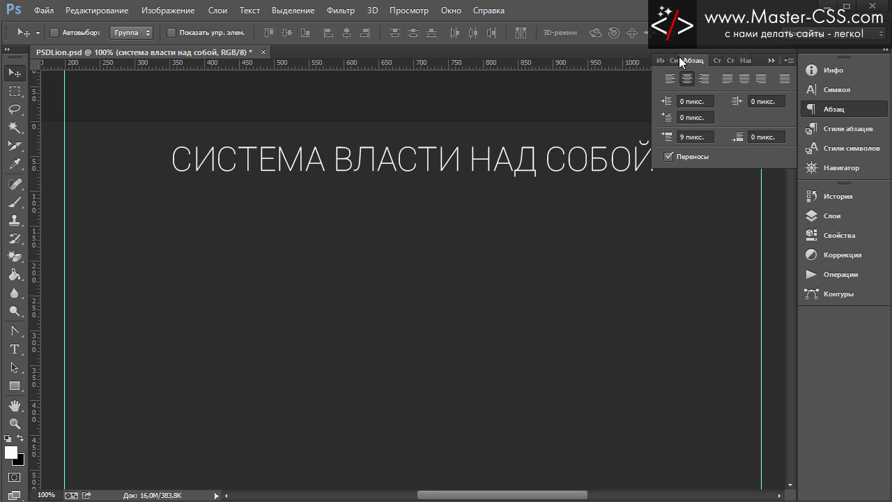
{"action": "left_click", "coordinate": [670, 58]}
{"action": "left_click", "coordinate": [765, 77]}
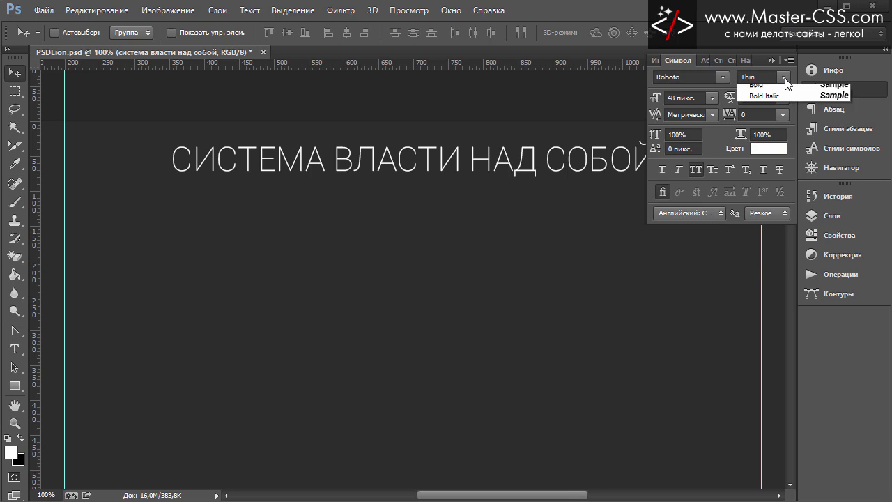
{"action": "left_click", "coordinate": [771, 154]}
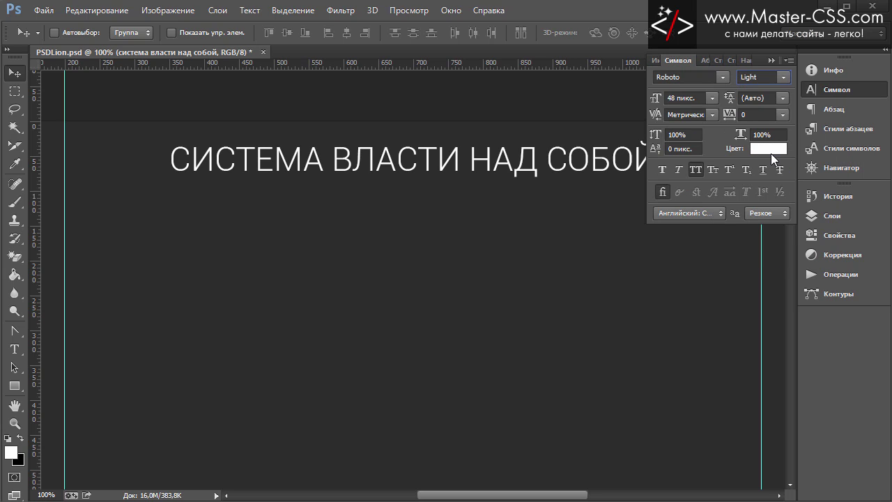
{"action": "left_click", "coordinate": [770, 60]}
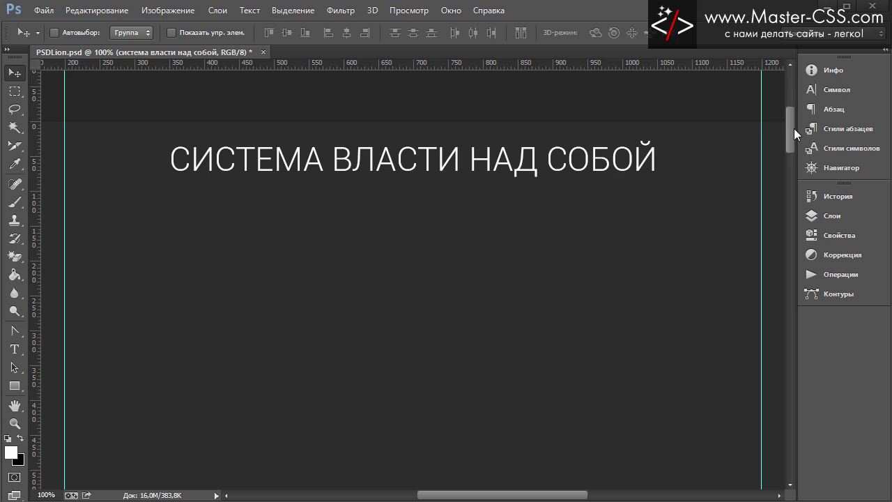
{"action": "scroll", "coordinate": [796, 150], "scroll_direction": "down", "scroll_amount": 3}
{"action": "scroll", "coordinate": [795, 130], "scroll_direction": "up", "scroll_amount": 3}
{"action": "scroll", "coordinate": [795, 129], "scroll_direction": "up", "scroll_amount": 1}
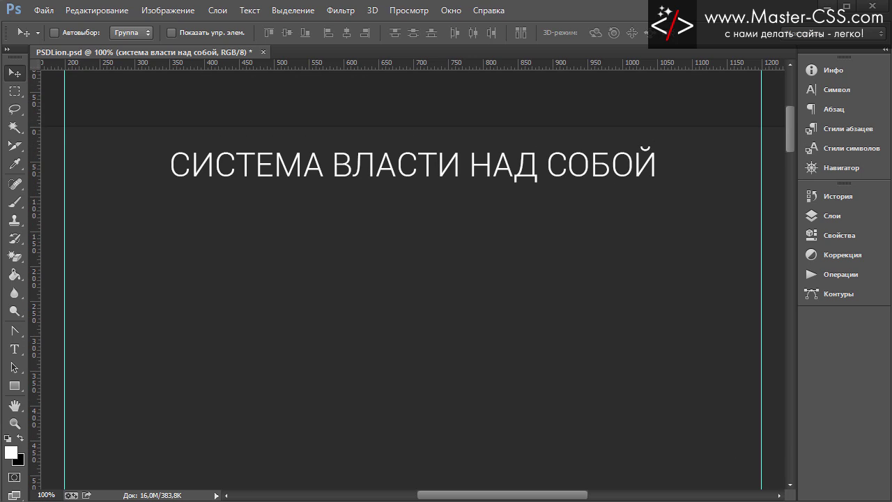
Select lionbox.png in the image viewer and drag it onto the Photoshop document.
{"action": "key", "text": "alt+Tab"}
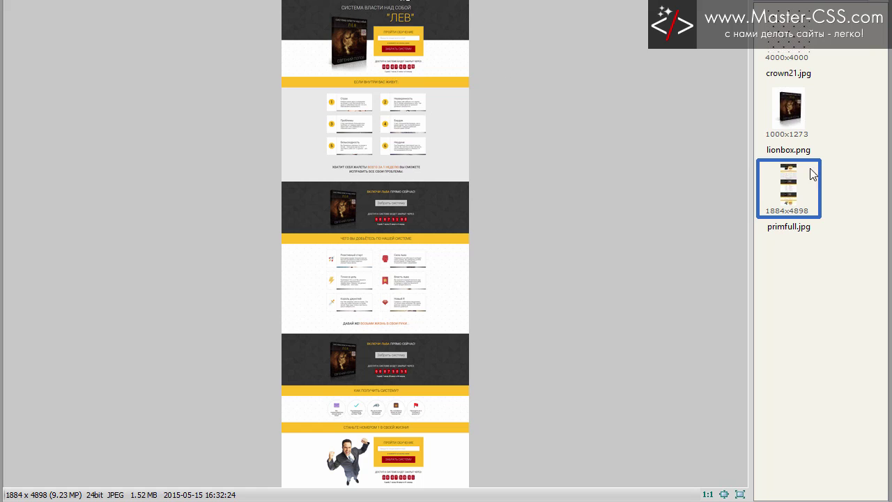
{"action": "left_click", "coordinate": [784, 107]}
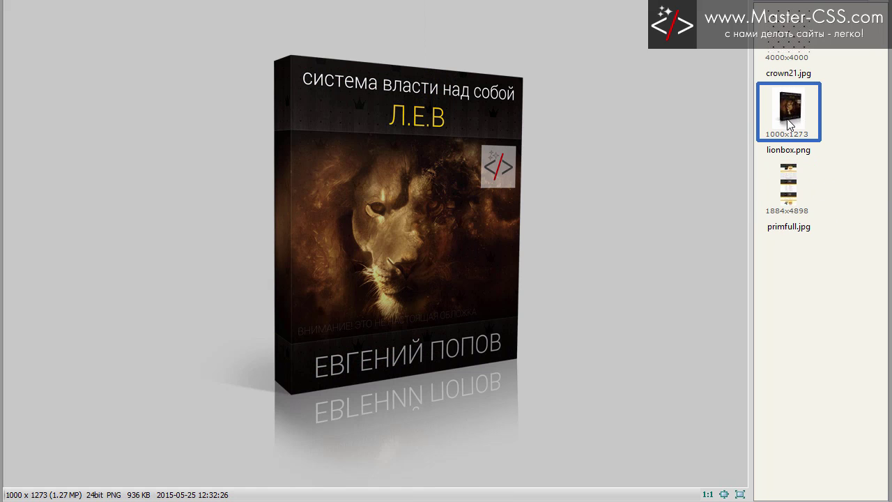
{"action": "left_click_drag", "start_coordinate": [793, 134], "coordinate": [675, 281]}
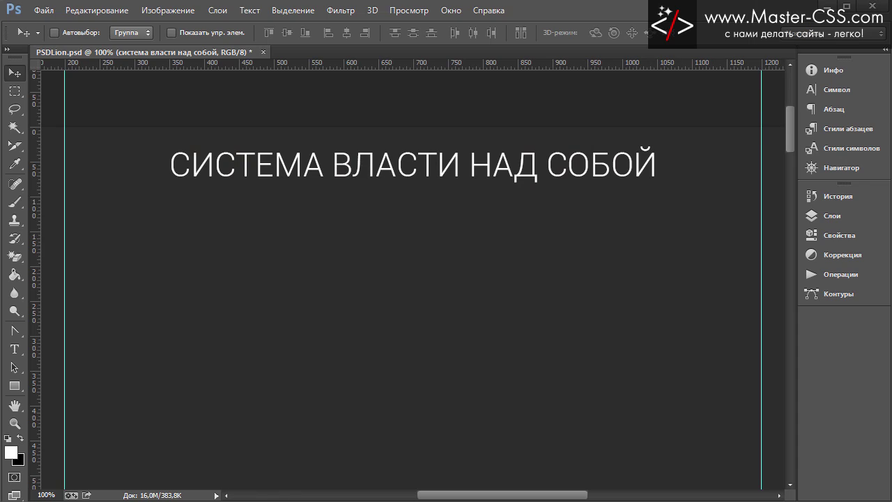
{"action": "left_click_drag", "start_coordinate": [416, 501], "coordinate": [417, 396]}
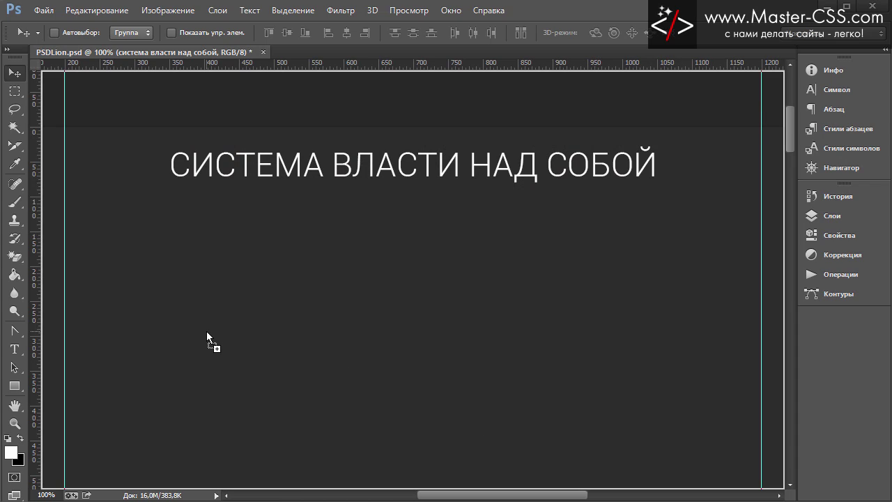
Drop lionbox.png onto the canvas, position it, and confirm the placement.
{"action": "left_click_drag", "start_coordinate": [207, 331], "coordinate": [207, 334]}
{"action": "scroll", "coordinate": [570, 249], "scroll_direction": "down", "scroll_amount": 2}
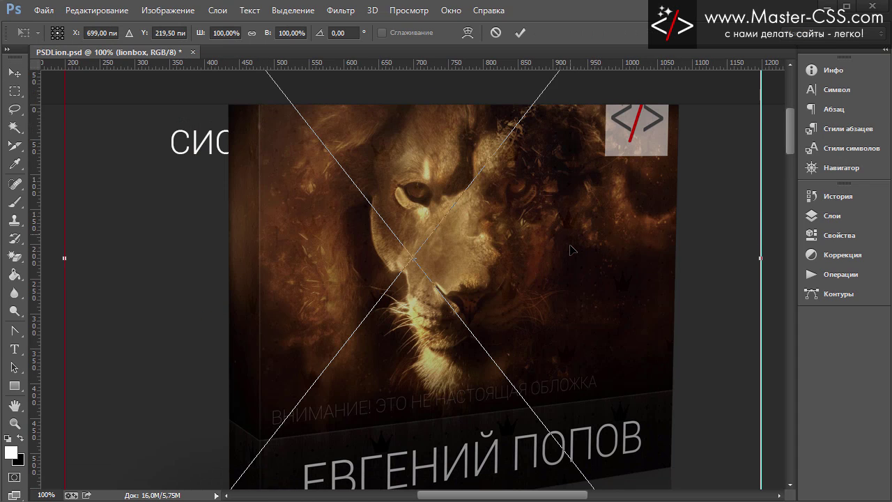
{"action": "scroll", "coordinate": [570, 249], "scroll_direction": "down", "scroll_amount": 2}
{"action": "scroll", "coordinate": [570, 249], "scroll_direction": "down", "scroll_amount": 2}
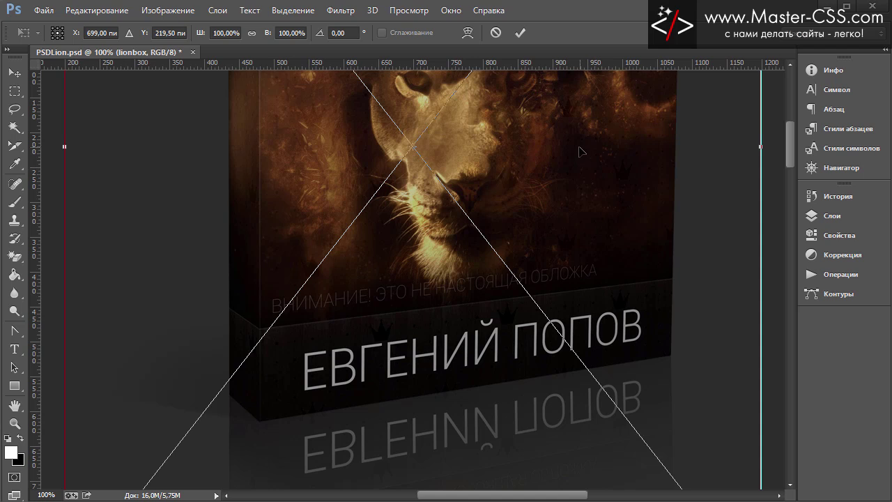
{"action": "left_click_drag", "start_coordinate": [580, 152], "coordinate": [563, 382]}
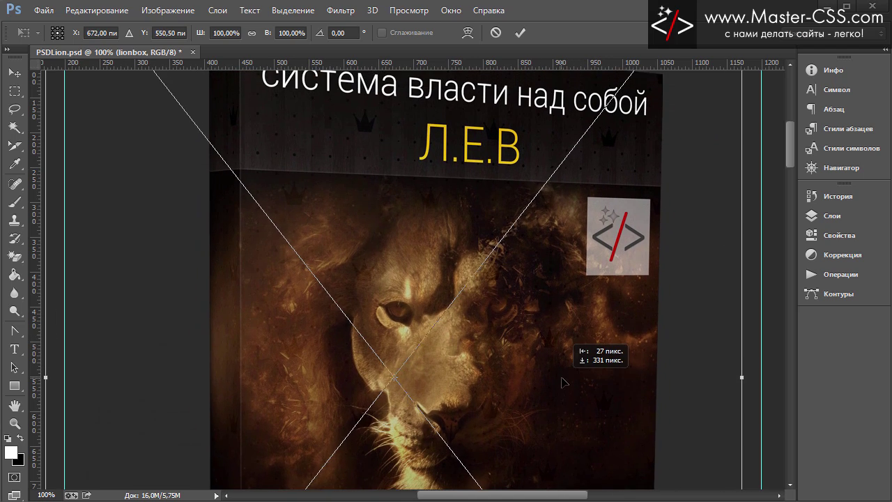
{"action": "left_click_drag", "start_coordinate": [563, 382], "coordinate": [583, 322]}
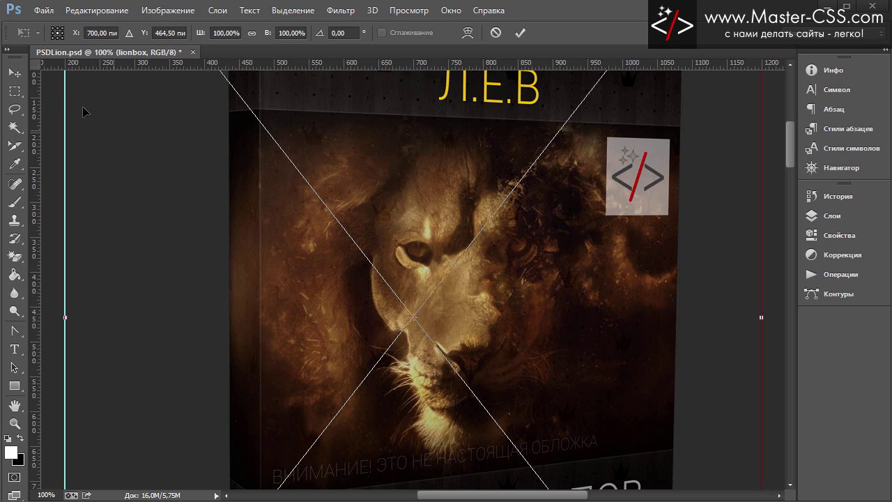
{"action": "left_click", "coordinate": [14, 73]}
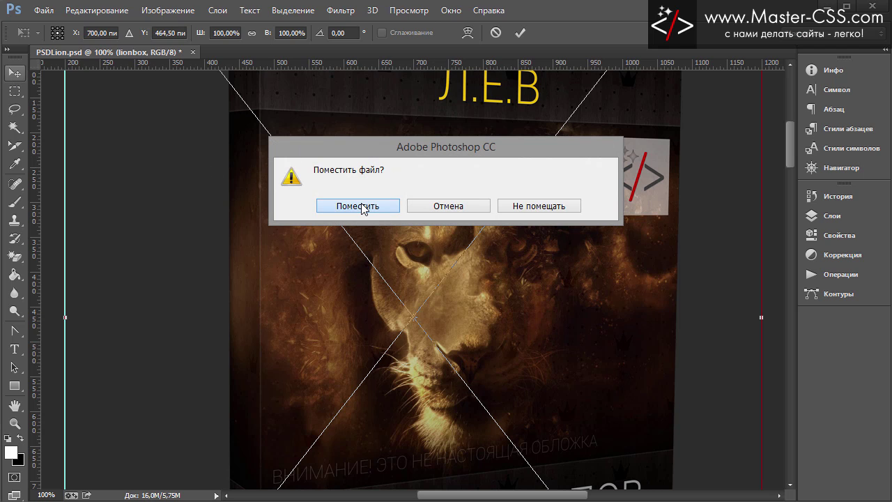
{"action": "left_click", "coordinate": [360, 206]}
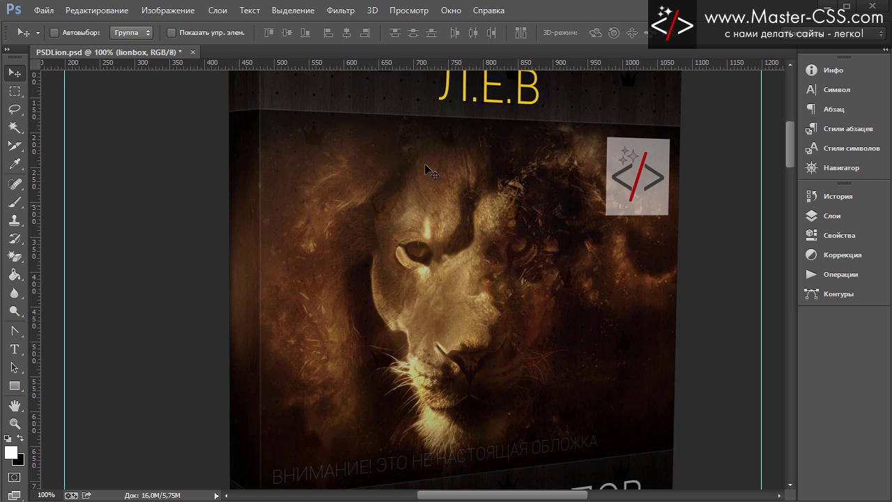
Start scaling the lion box layer via Edit > Transform > Scale, selecting the width field.
{"action": "left_click", "coordinate": [98, 13]}
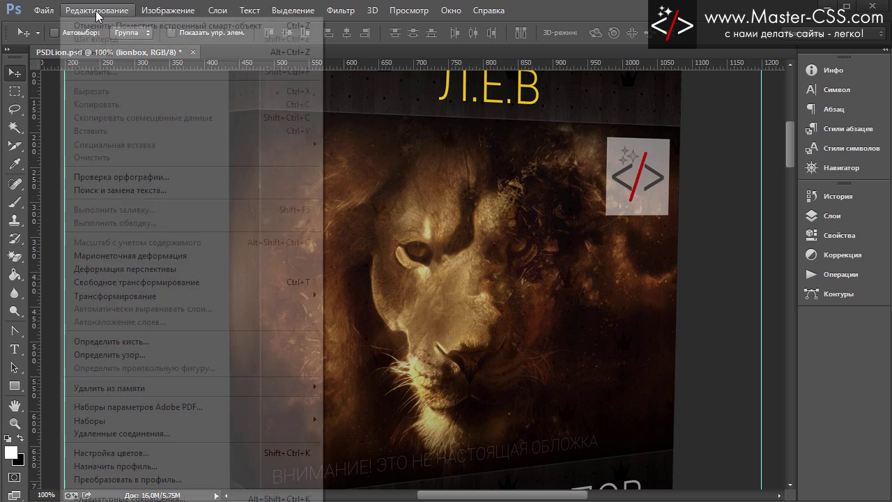
{"action": "mouse_move", "coordinate": [139, 296]}
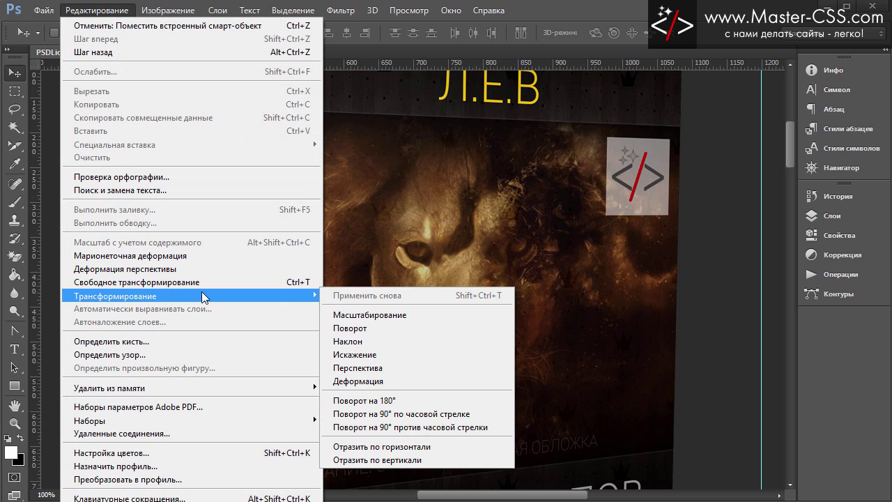
{"action": "left_click", "coordinate": [342, 315]}
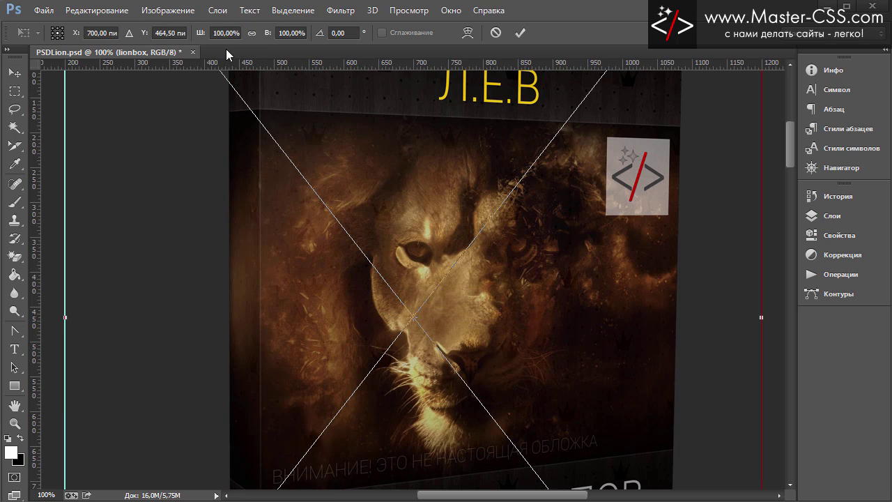
{"action": "left_click", "coordinate": [213, 33]}
Scale the lion box to 50% width and 50% linked height.
{"action": "type", "text": "50"}
{"action": "key", "text": "Return"}
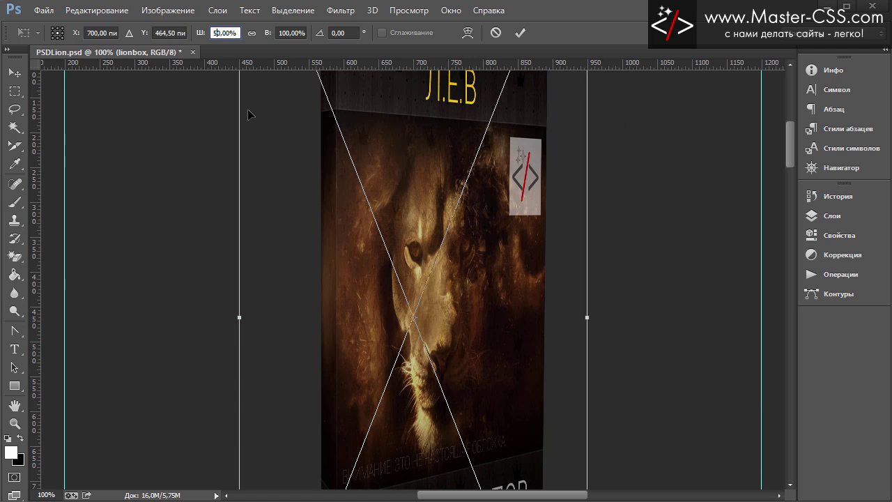
{"action": "left_click", "coordinate": [252, 35]}
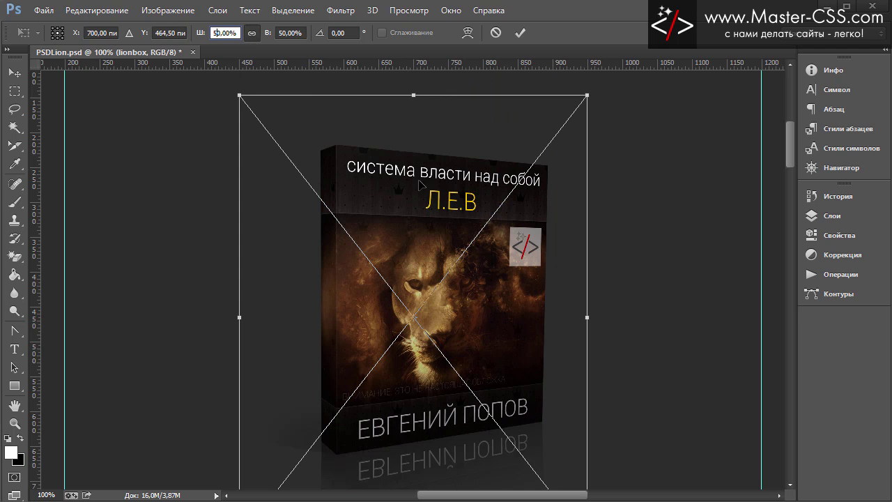
Move the box to the left just below the heading and commit the transform.
{"action": "left_click_drag", "start_coordinate": [418, 278], "coordinate": [315, 253]}
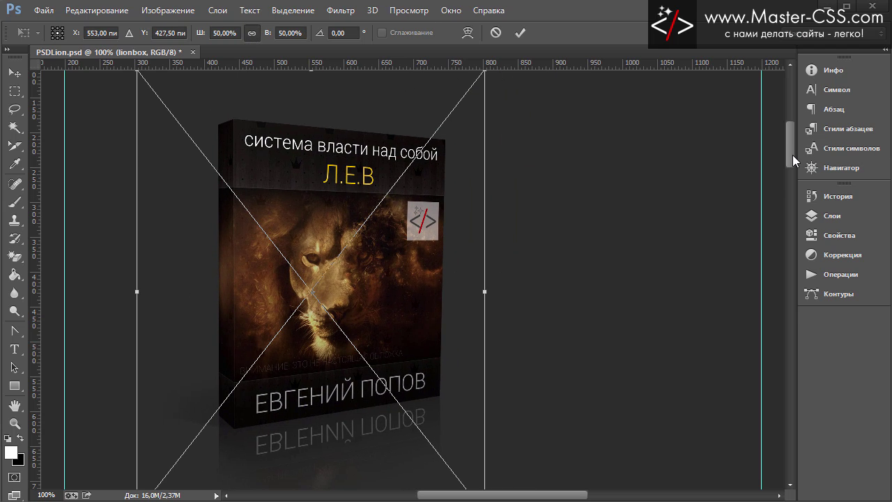
{"action": "left_click_drag", "start_coordinate": [793, 155], "coordinate": [789, 144]}
{"action": "left_click_drag", "start_coordinate": [331, 343], "coordinate": [251, 282]}
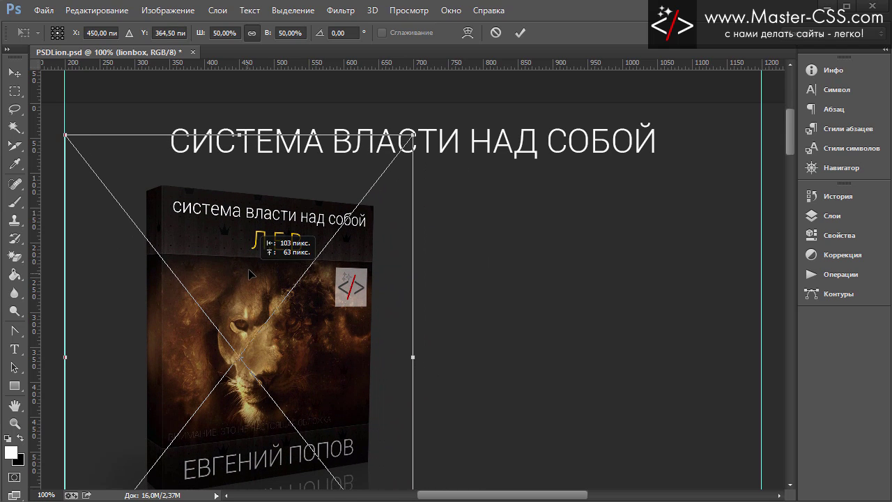
{"action": "left_click_drag", "start_coordinate": [249, 282], "coordinate": [250, 253]}
{"action": "scroll", "coordinate": [512, 292], "scroll_direction": "down", "scroll_amount": 1}
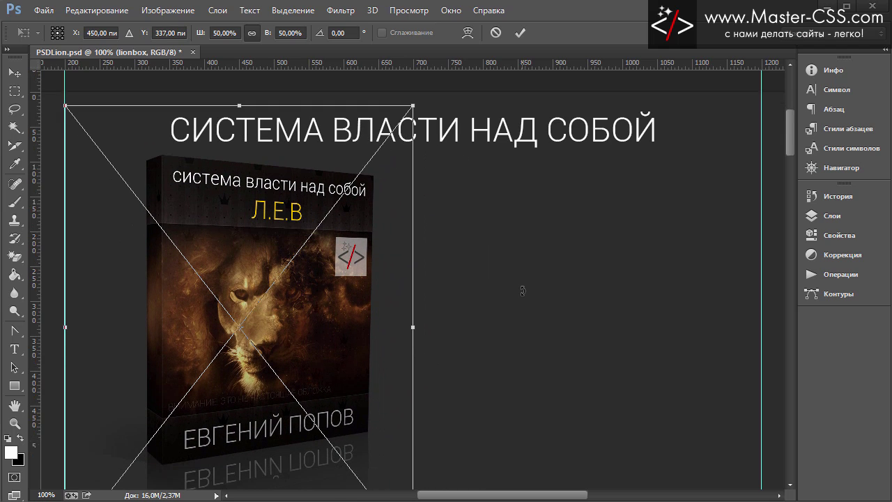
{"action": "scroll", "coordinate": [521, 288], "scroll_direction": "down", "scroll_amount": 1}
{"action": "left_click", "coordinate": [9, 76]}
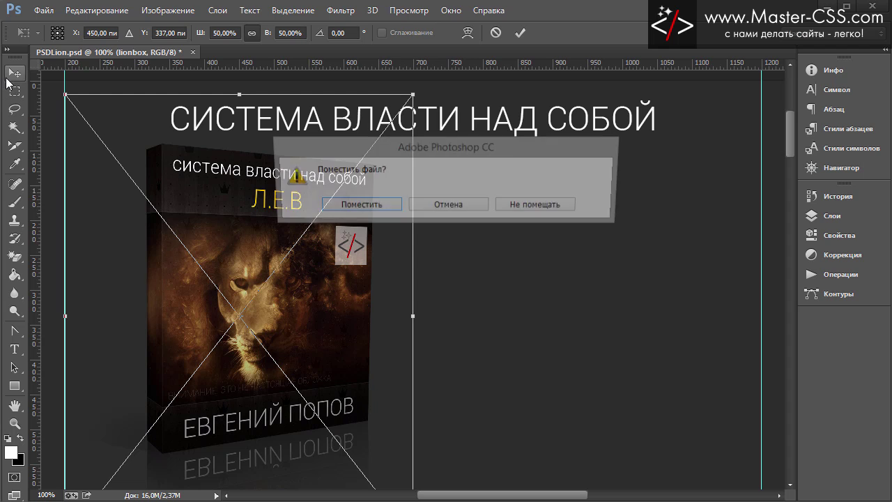
{"action": "left_click", "coordinate": [342, 204]}
{"action": "scroll", "coordinate": [512, 200], "scroll_direction": "down", "scroll_amount": 2}
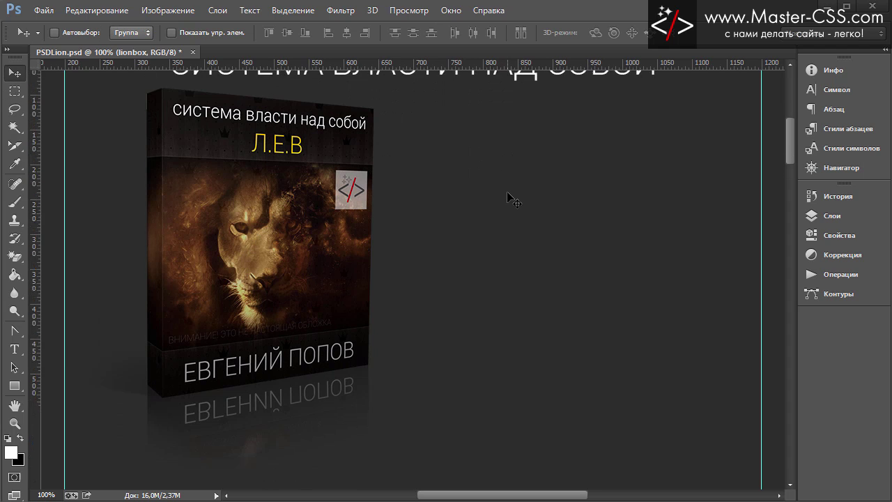
{"action": "scroll", "coordinate": [514, 200], "scroll_direction": "up", "scroll_amount": 1}
{"action": "scroll", "coordinate": [513, 200], "scroll_direction": "down", "scroll_amount": 2}
{"action": "scroll", "coordinate": [514, 200], "scroll_direction": "down", "scroll_amount": 2}
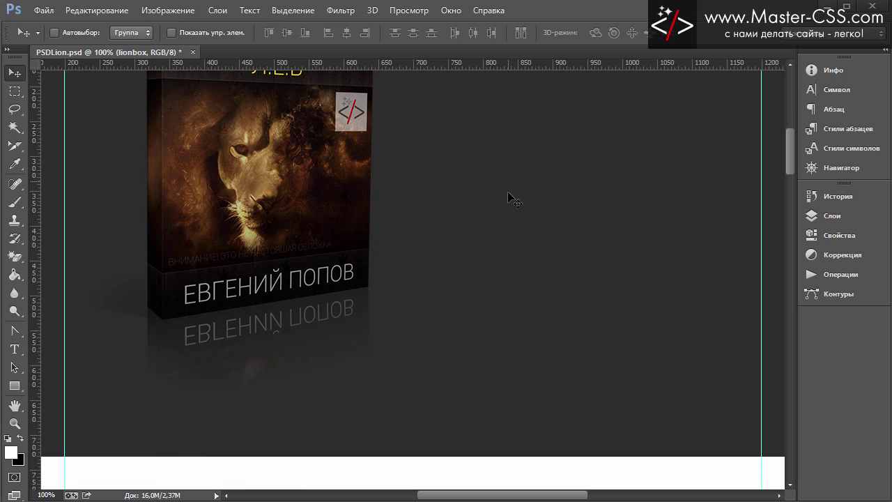
{"action": "scroll", "coordinate": [514, 200], "scroll_direction": "up", "scroll_amount": 3}
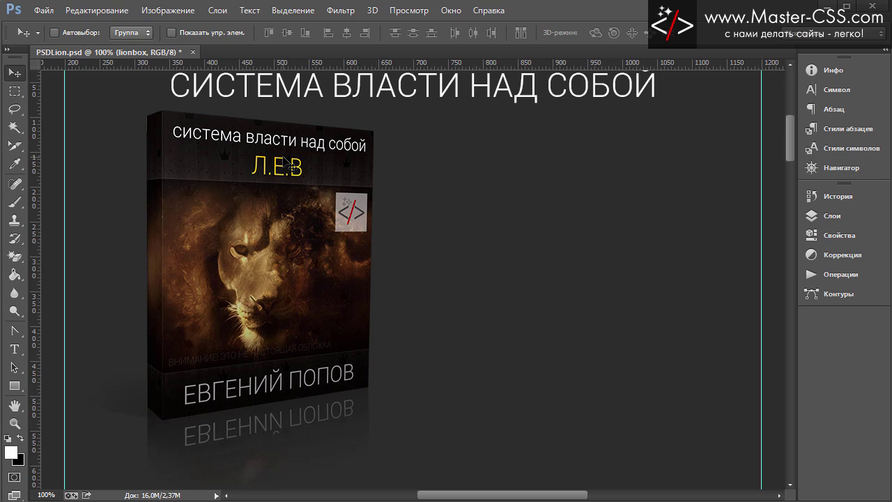
{"action": "scroll", "coordinate": [404, 317], "scroll_direction": "up", "scroll_amount": 3}
{"action": "scroll", "coordinate": [404, 317], "scroll_direction": "down", "scroll_amount": 2}
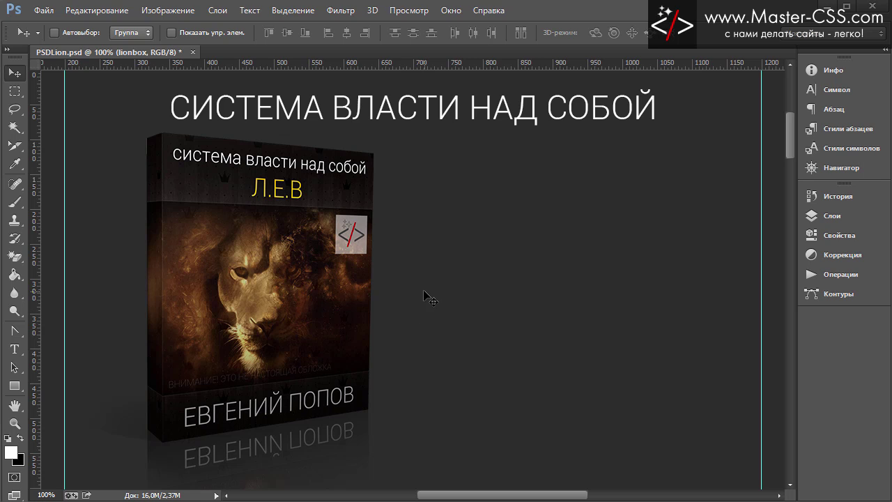
{"action": "scroll", "coordinate": [366, 282], "scroll_direction": "down", "scroll_amount": 2}
{"action": "scroll", "coordinate": [358, 279], "scroll_direction": "down", "scroll_amount": 2}
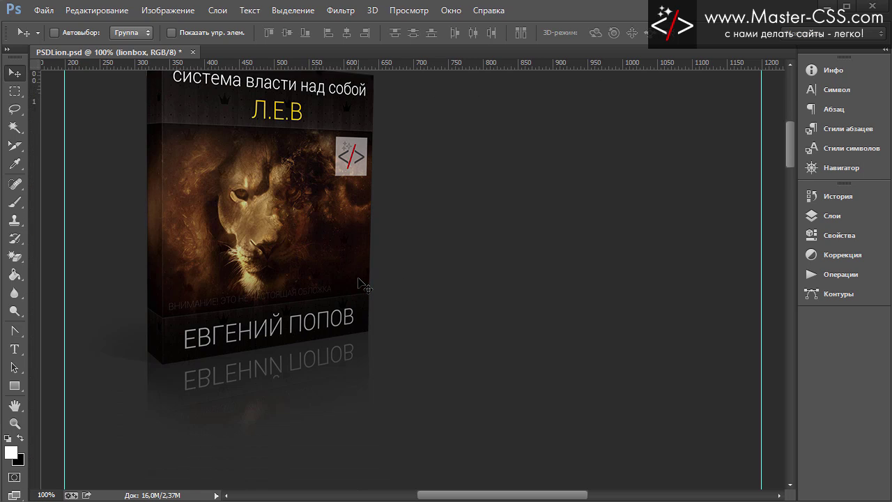
{"action": "scroll", "coordinate": [357, 279], "scroll_direction": "up", "scroll_amount": 2}
{"action": "scroll", "coordinate": [271, 306], "scroll_direction": "up", "scroll_amount": 2}
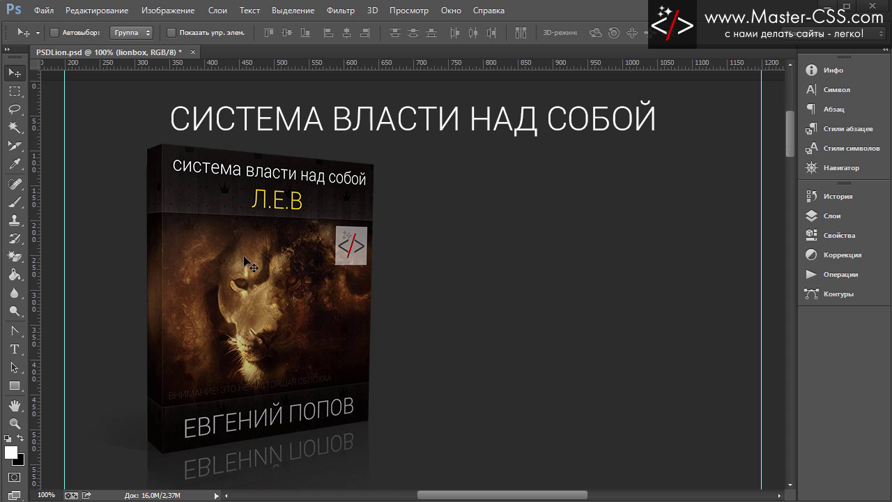
{"action": "key", "text": "alt+Tab"}
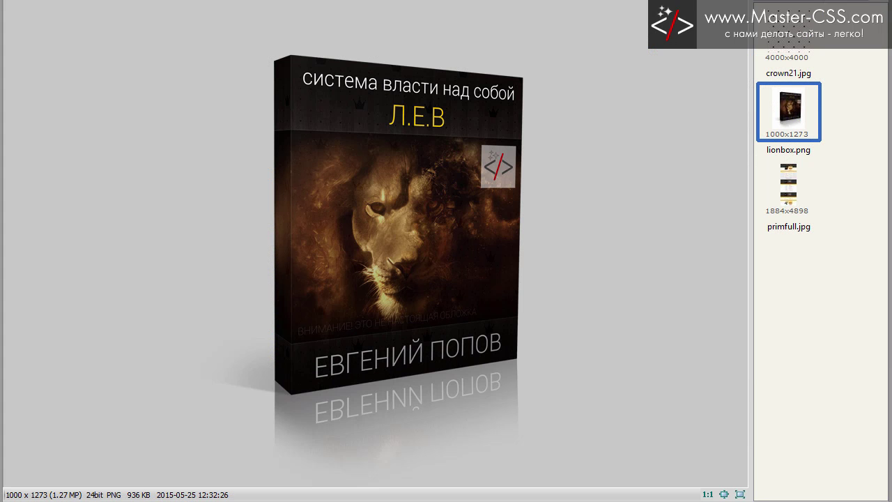
{"action": "left_click", "coordinate": [771, 200]}
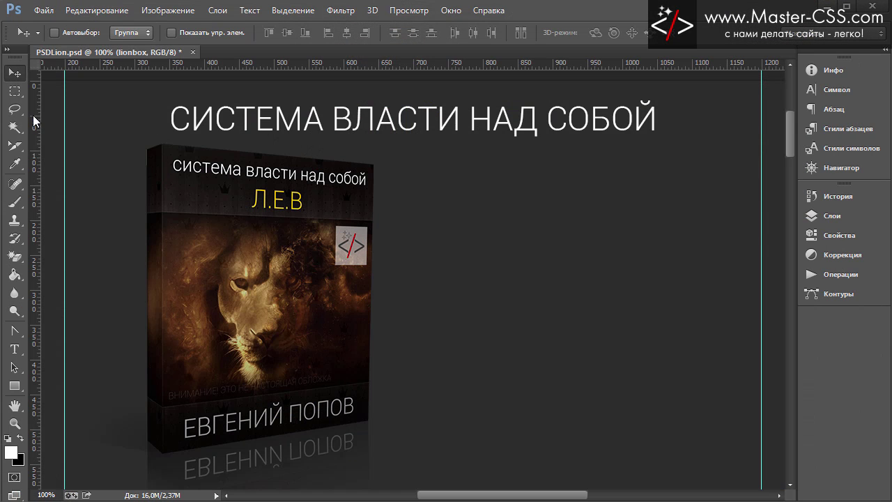
Place a vertical guide from the left ruler at X 700 px.
{"action": "mouse_move", "coordinate": [33, 115]}
{"action": "left_mouse_down"}
{"action": "mouse_move", "coordinate": [375, 101]}
{"action": "mouse_move", "coordinate": [329, 103]}
{"action": "mouse_move", "coordinate": [416, 113]}
{"action": "left_mouse_up"}
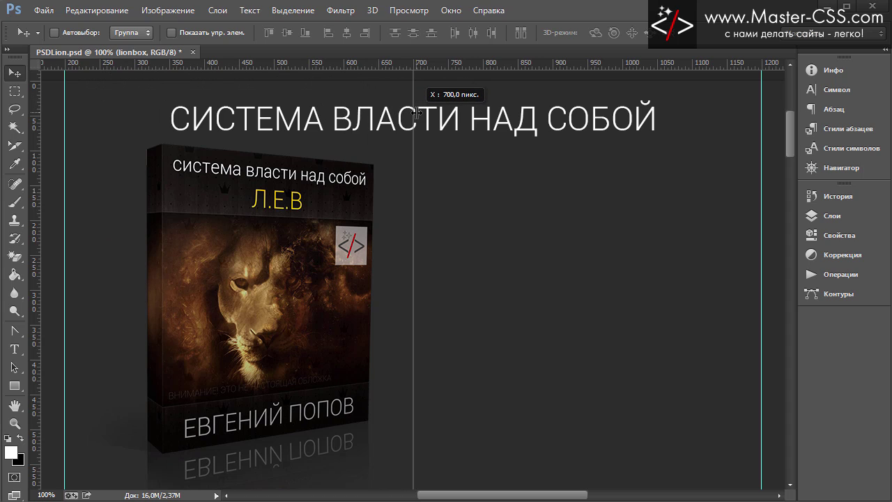
{"action": "left_click_drag", "start_coordinate": [416, 113], "coordinate": [416, 113]}
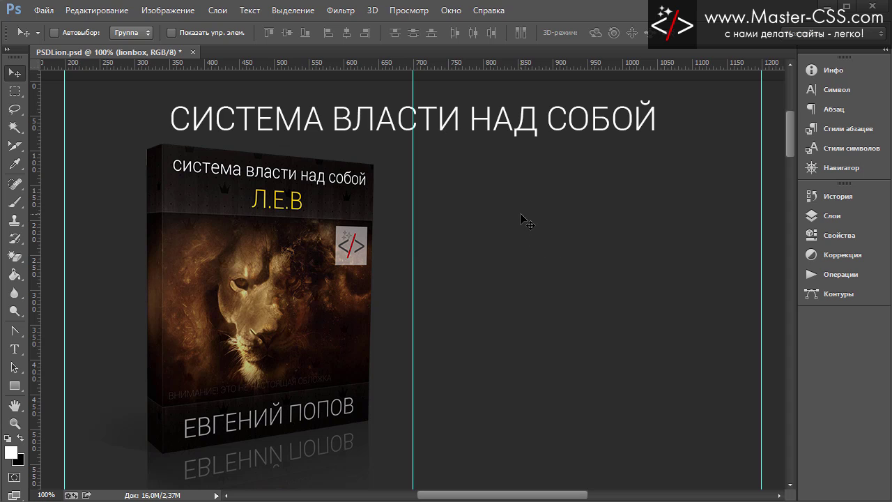
{"action": "scroll", "coordinate": [522, 216], "scroll_direction": "down", "scroll_amount": 3}
{"action": "scroll", "coordinate": [524, 216], "scroll_direction": "down", "scroll_amount": 2}
{"action": "scroll", "coordinate": [524, 217], "scroll_direction": "up", "scroll_amount": 3}
{"action": "scroll", "coordinate": [524, 217], "scroll_direction": "up", "scroll_amount": 1}
{"action": "scroll", "coordinate": [525, 217], "scroll_direction": "down", "scroll_amount": 2}
{"action": "scroll", "coordinate": [526, 216], "scroll_direction": "up", "scroll_amount": 2}
{"action": "scroll", "coordinate": [526, 215], "scroll_direction": "down", "scroll_amount": 2}
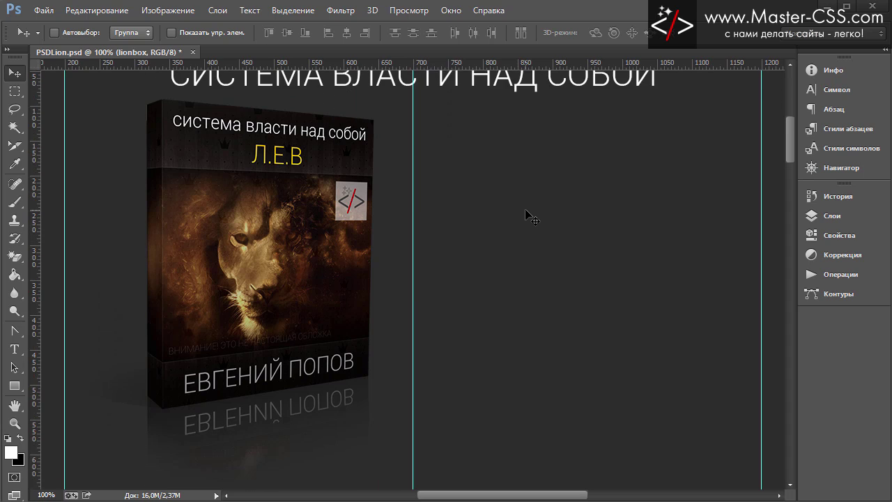
{"action": "scroll", "coordinate": [526, 214], "scroll_direction": "up", "scroll_amount": 2}
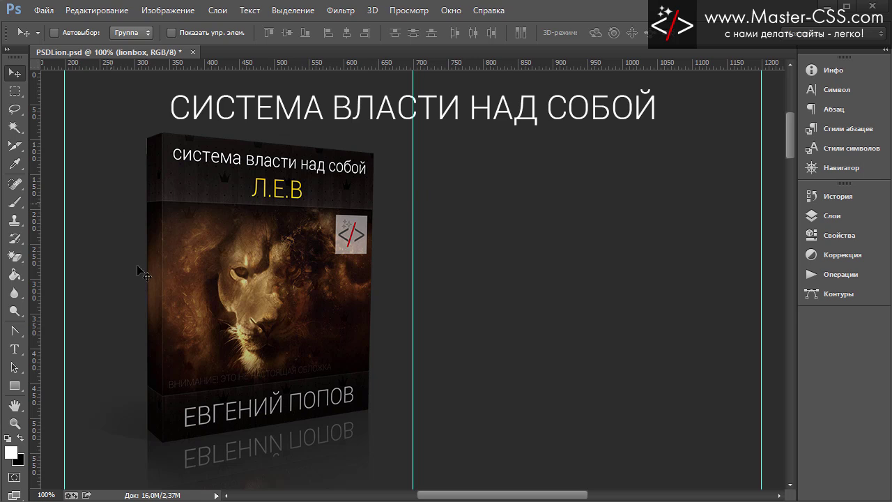
Draw a text box right of the 700 px guide and type 'Л.Е.В', correcting typos.
{"action": "left_click", "coordinate": [14, 348]}
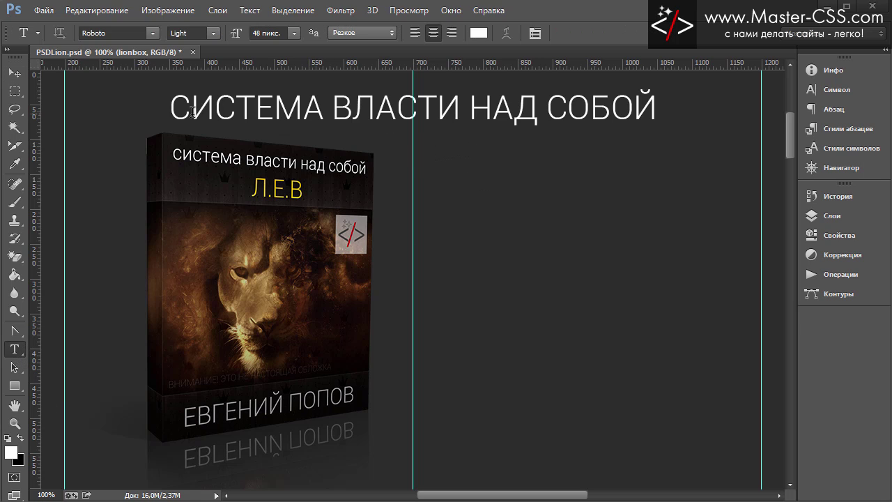
{"action": "mouse_move", "coordinate": [412, 149]}
{"action": "left_mouse_down"}
{"action": "mouse_move", "coordinate": [525, 231]}
{"action": "mouse_move", "coordinate": [760, 228]}
{"action": "left_mouse_up"}
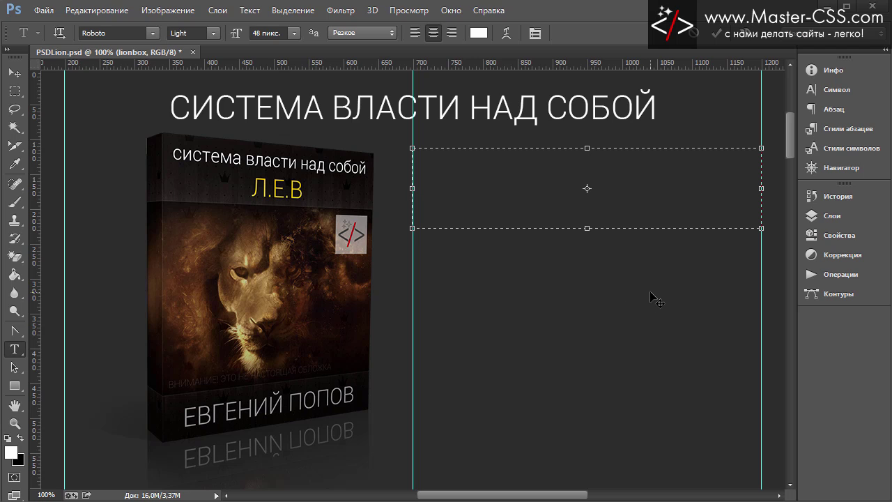
{"action": "type", "text": "ЛЮ"}
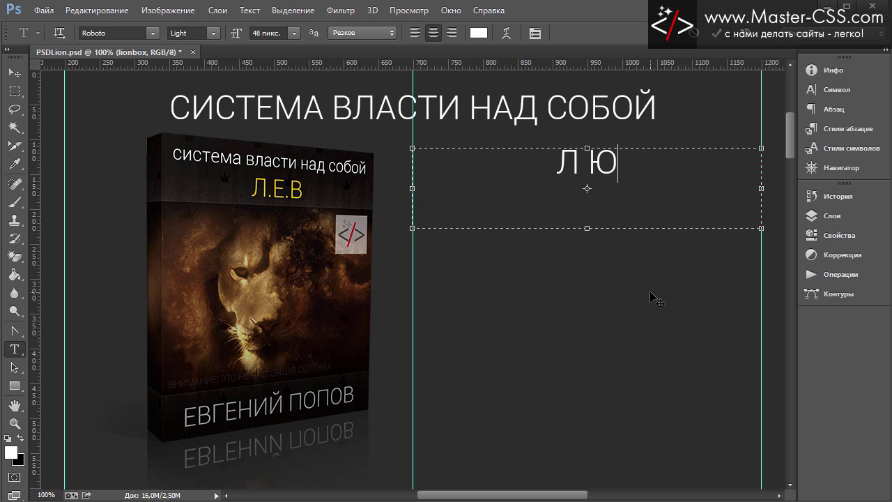
{"action": "key", "text": "BackSpace"}
{"action": "type", "text": "."}
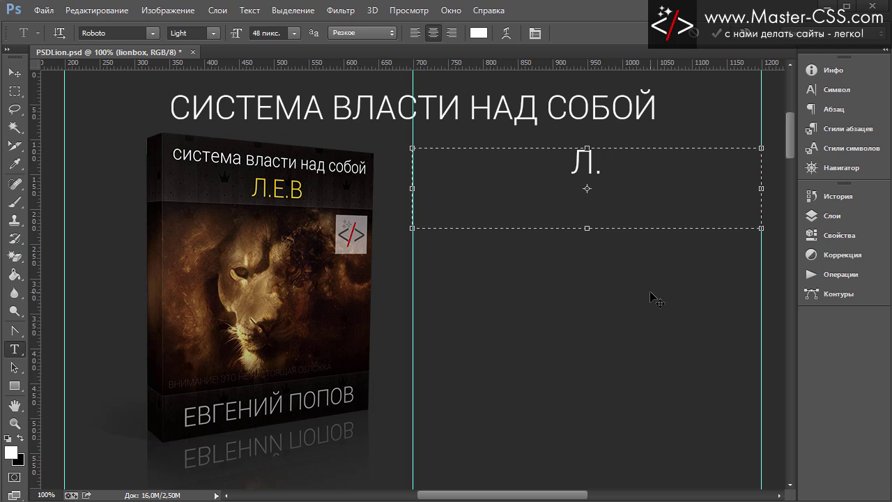
{"action": "type", "text": "У"}
{"action": "key", "text": "BackSpace"}
{"action": "type", "text": "Е."}
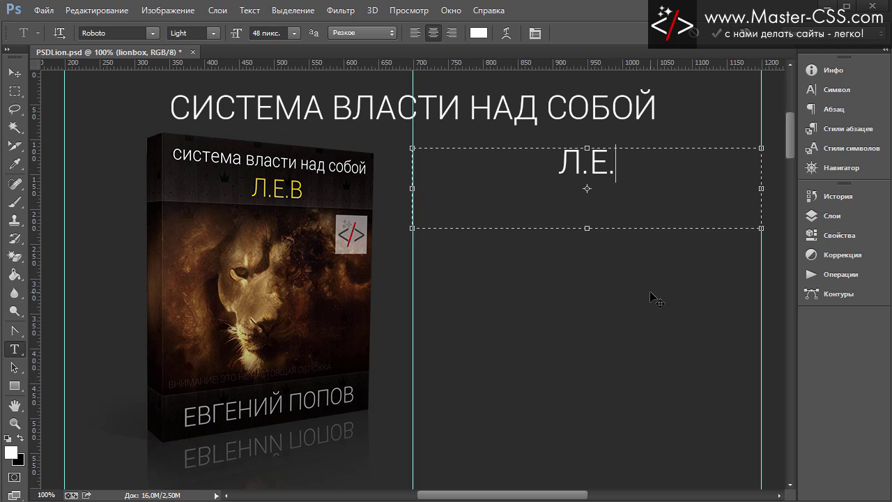
{"action": "type", "text": "В"}
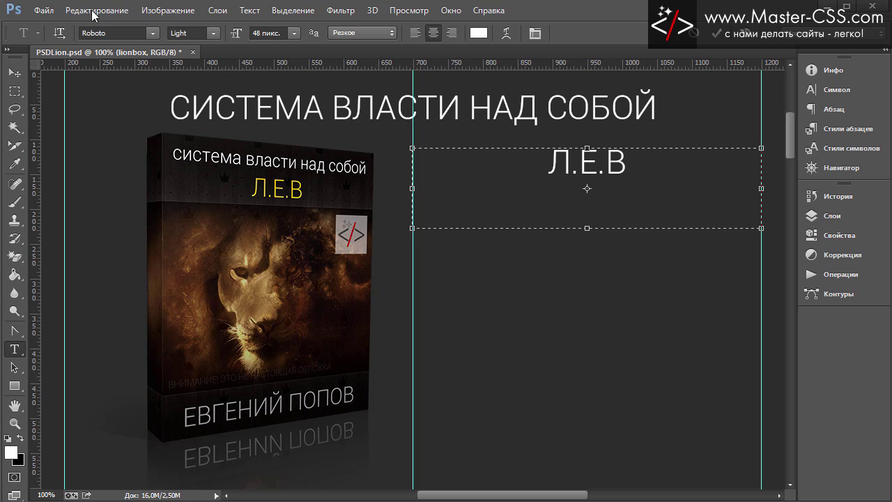
{"action": "left_click", "coordinate": [14, 73]}
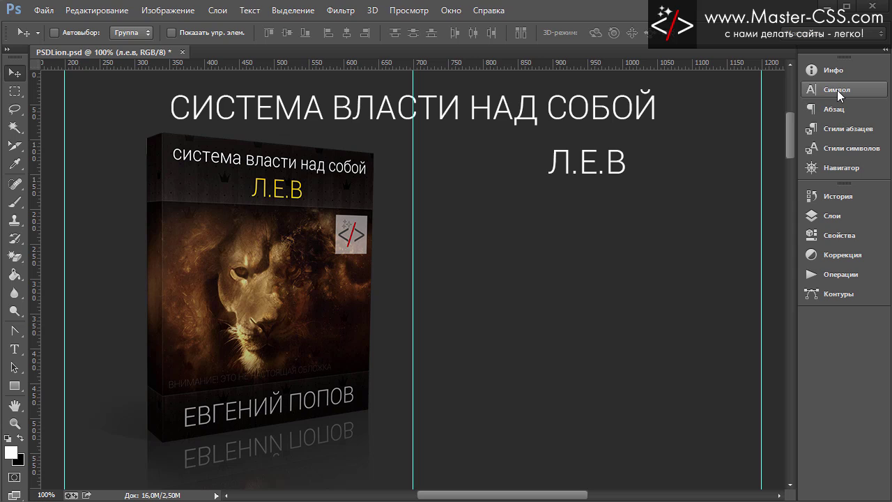
Enlarge the Л.Е.В title to 72 px, then to 90 px.
{"action": "left_click", "coordinate": [838, 91]}
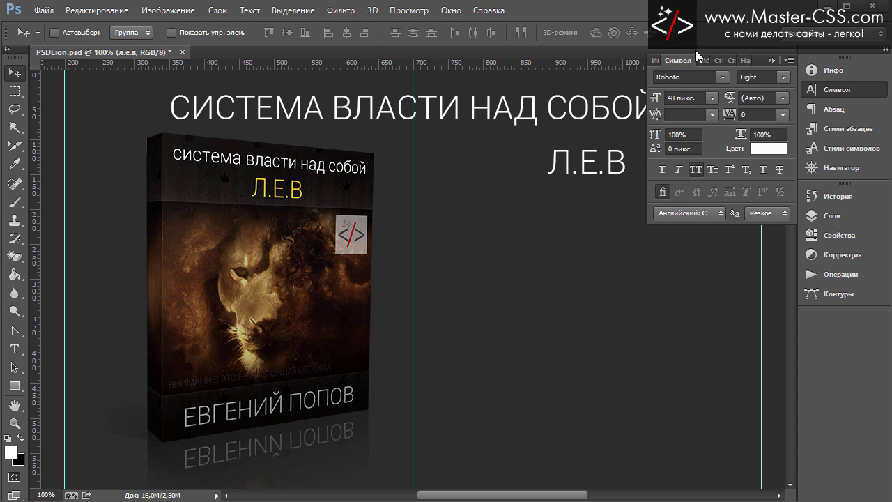
{"action": "left_click", "coordinate": [770, 60]}
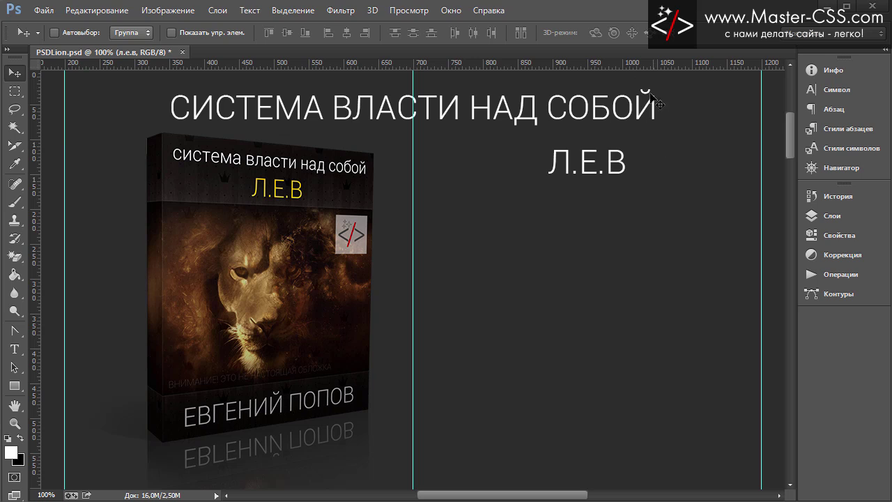
{"action": "left_click", "coordinate": [836, 110]}
{"action": "left_click", "coordinate": [836, 90]}
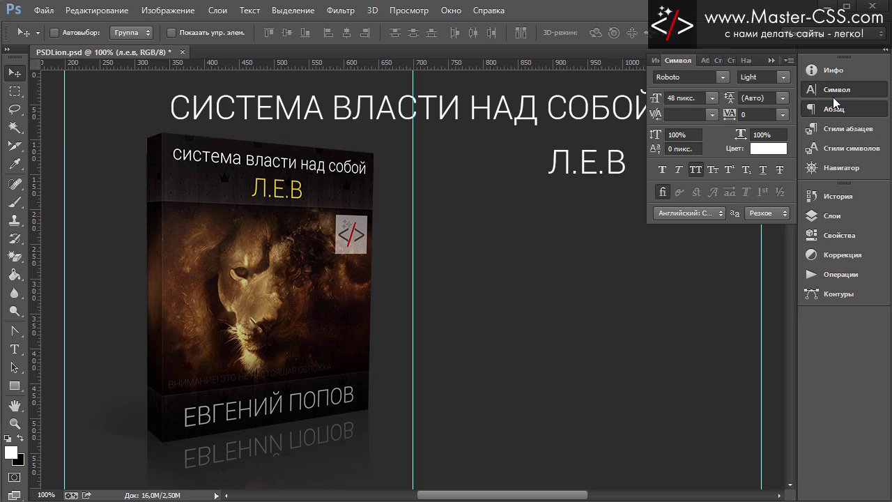
{"action": "left_click", "coordinate": [712, 97]}
{"action": "left_click", "coordinate": [719, 327]}
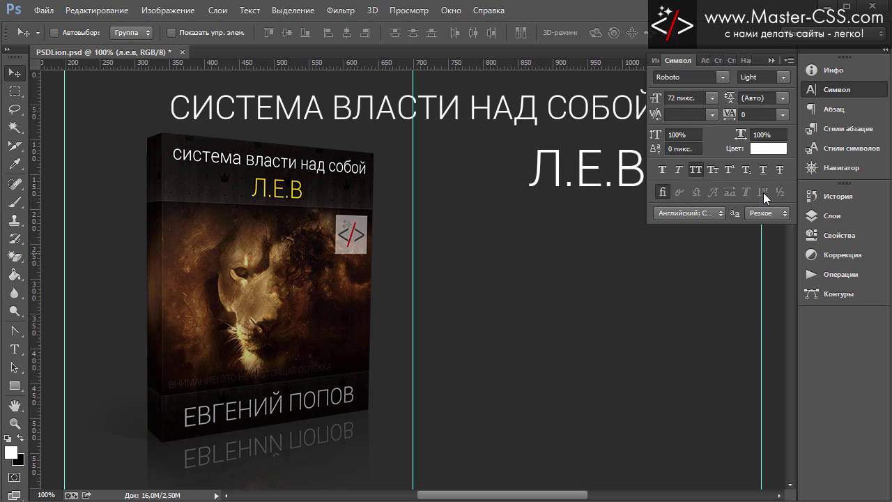
{"action": "left_click", "coordinate": [771, 60]}
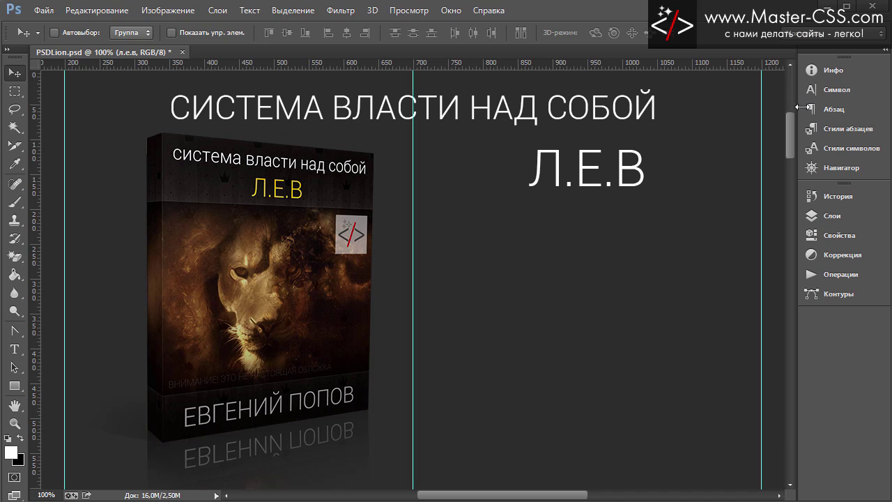
{"action": "left_click", "coordinate": [836, 91]}
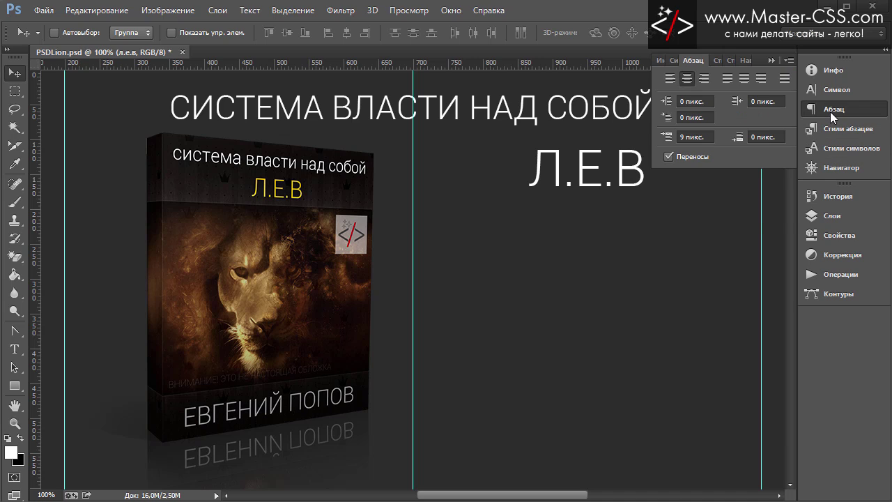
{"action": "double_click", "coordinate": [677, 97]}
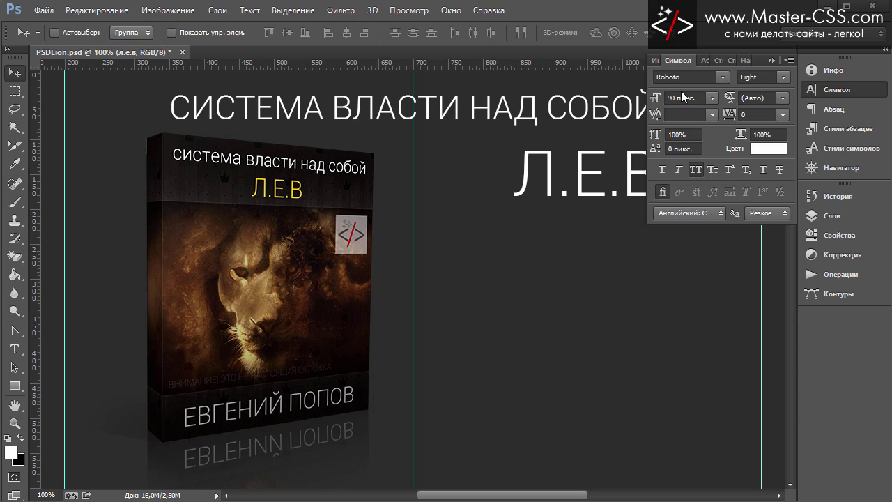
{"action": "left_click", "coordinate": [766, 62]}
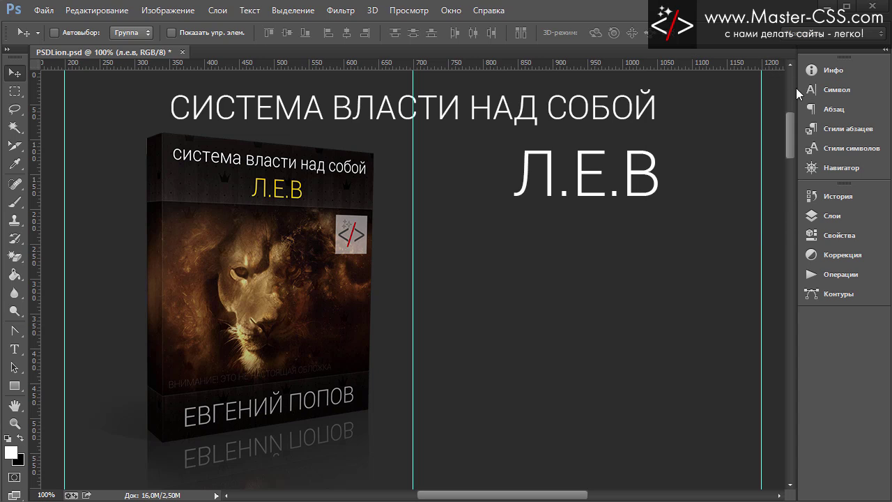
Try the Thin Roboto weight on the title.
{"action": "left_click", "coordinate": [811, 91]}
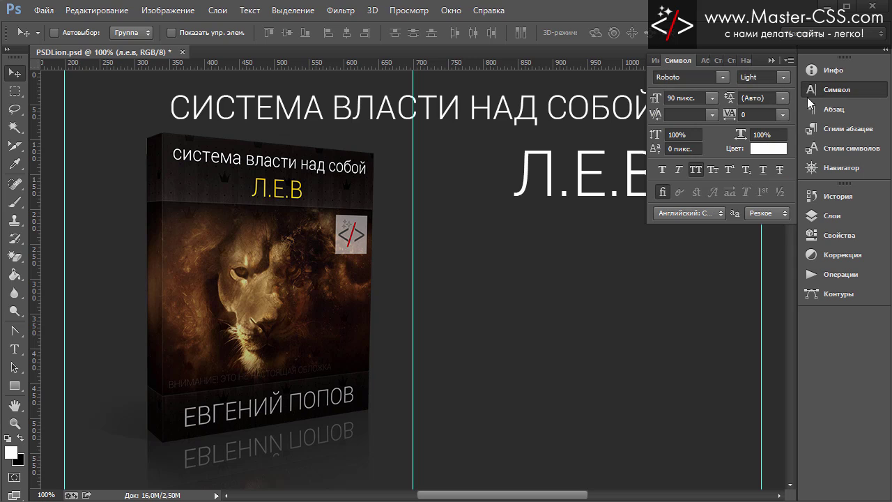
{"action": "left_click", "coordinate": [771, 83]}
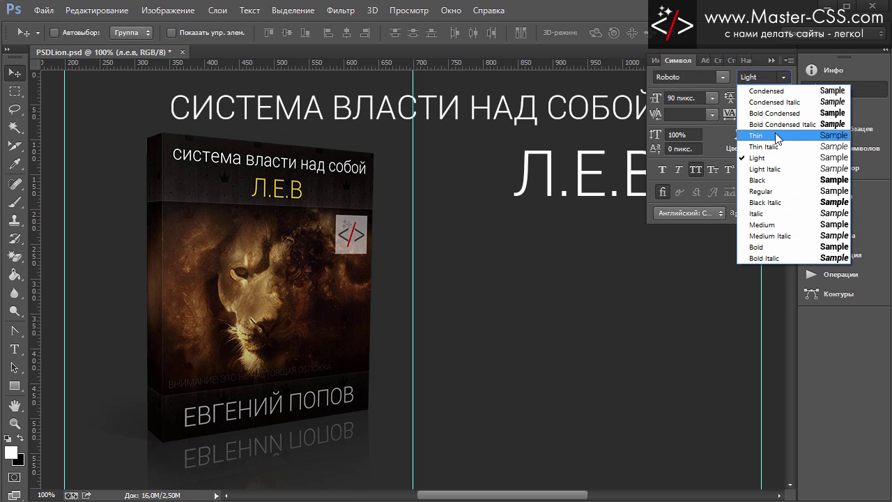
{"action": "left_click", "coordinate": [776, 134]}
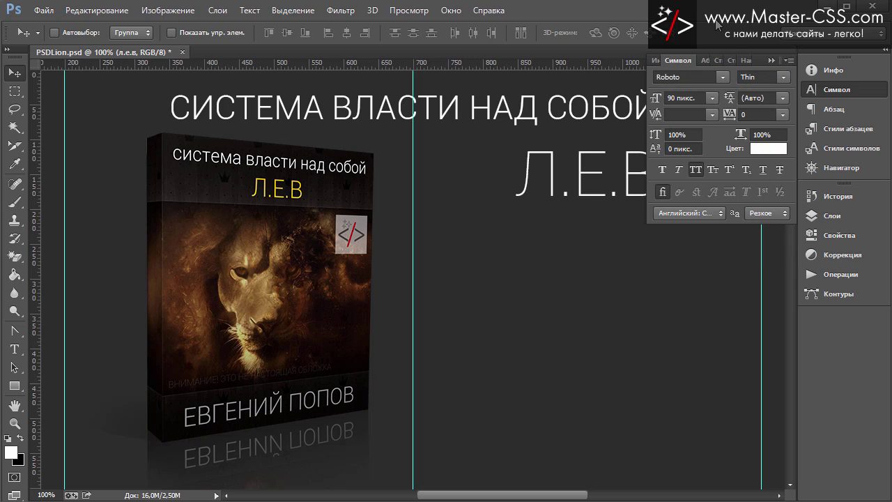
{"action": "left_click", "coordinate": [770, 55]}
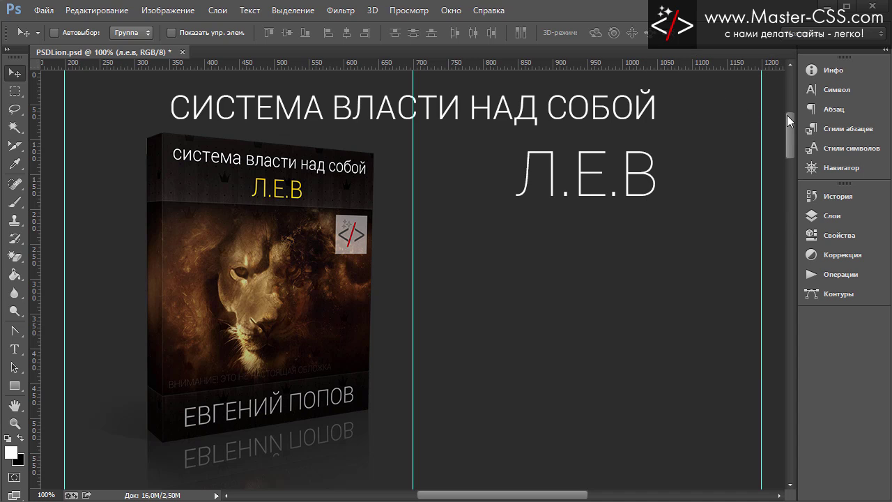
{"action": "mouse_move", "coordinate": [790, 128]}
{"action": "left_mouse_down"}
{"action": "mouse_move", "coordinate": [779, 150]}
{"action": "mouse_move", "coordinate": [772, 128]}
{"action": "left_mouse_up"}
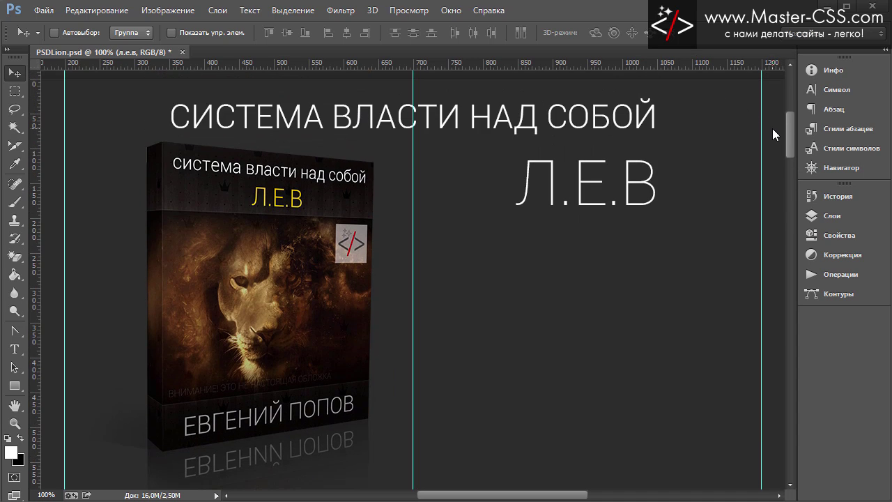
{"action": "scroll", "coordinate": [772, 128], "scroll_direction": "down", "scroll_amount": 3}
{"action": "scroll", "coordinate": [771, 138], "scroll_direction": "up", "scroll_amount": 2}
{"action": "scroll", "coordinate": [769, 125], "scroll_direction": "up", "scroll_amount": 2}
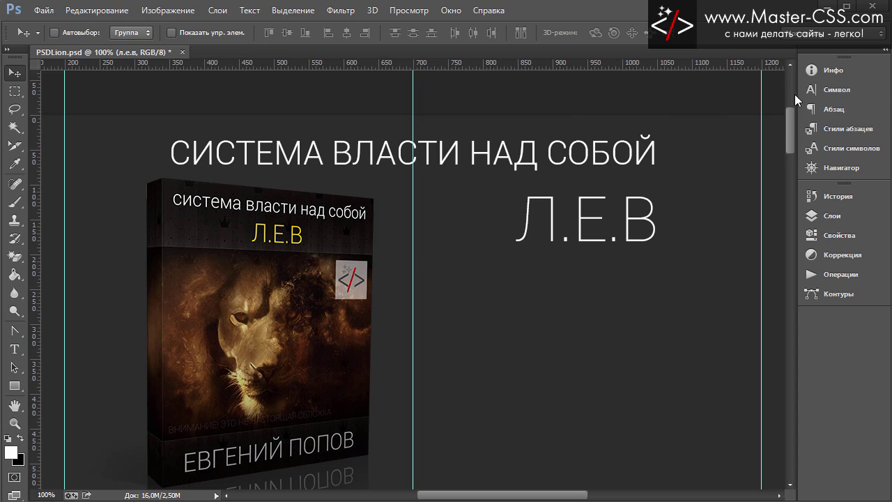
Switch the title back to Roboto Light.
{"action": "left_click", "coordinate": [840, 90]}
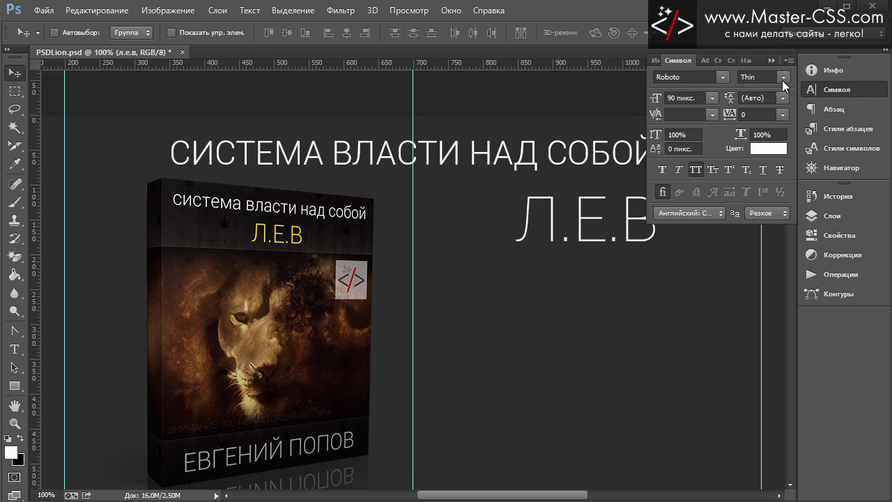
{"action": "left_click", "coordinate": [782, 78]}
{"action": "left_click", "coordinate": [767, 156]}
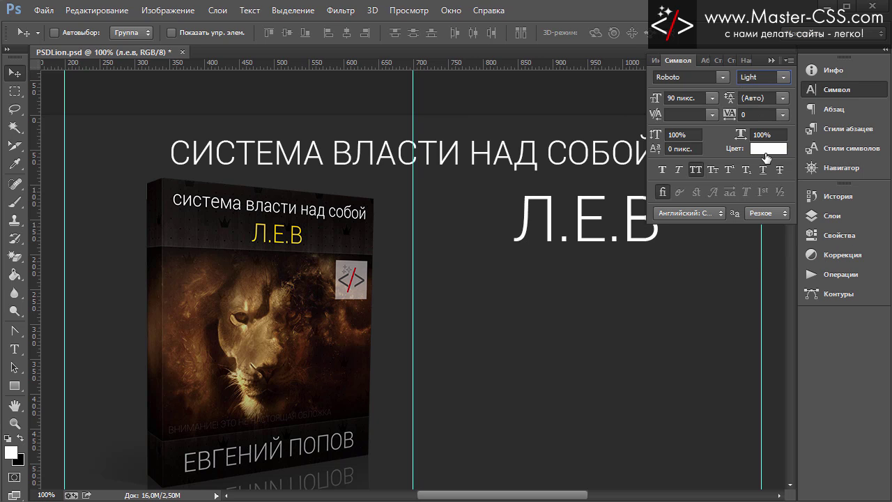
{"action": "left_click", "coordinate": [770, 60]}
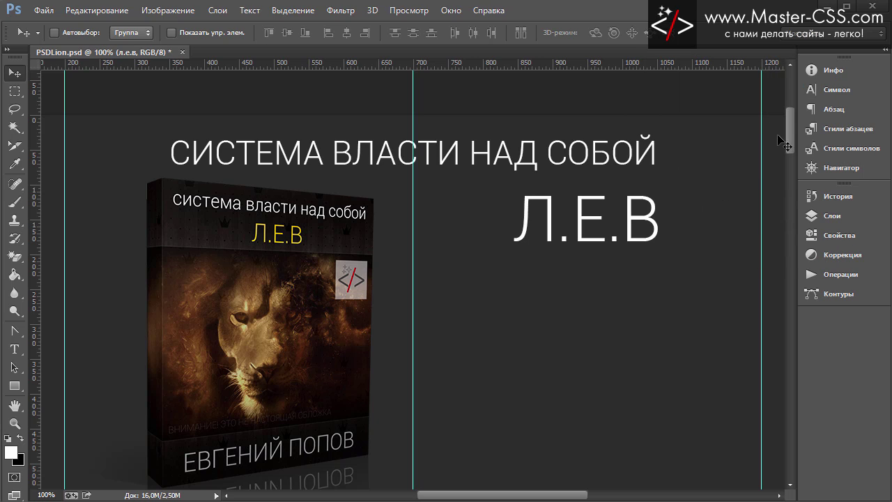
{"action": "left_click", "coordinate": [830, 90]}
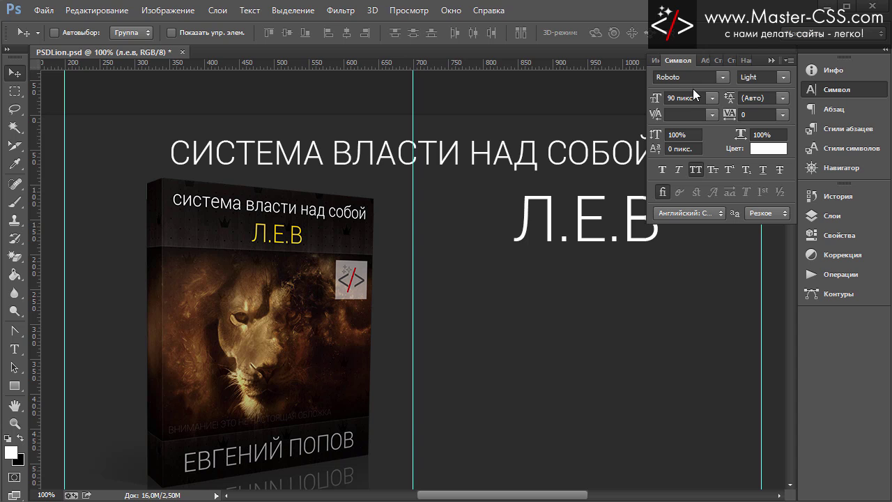
Colour the Л.Е.В title #ffc000, sampled from the lion box's yellow lettering.
{"action": "left_click", "coordinate": [769, 155]}
{"action": "mouse_move", "coordinate": [454, 132]}
{"action": "left_mouse_down"}
{"action": "mouse_move", "coordinate": [734, 150]}
{"action": "mouse_move", "coordinate": [531, 260]}
{"action": "left_mouse_up"}
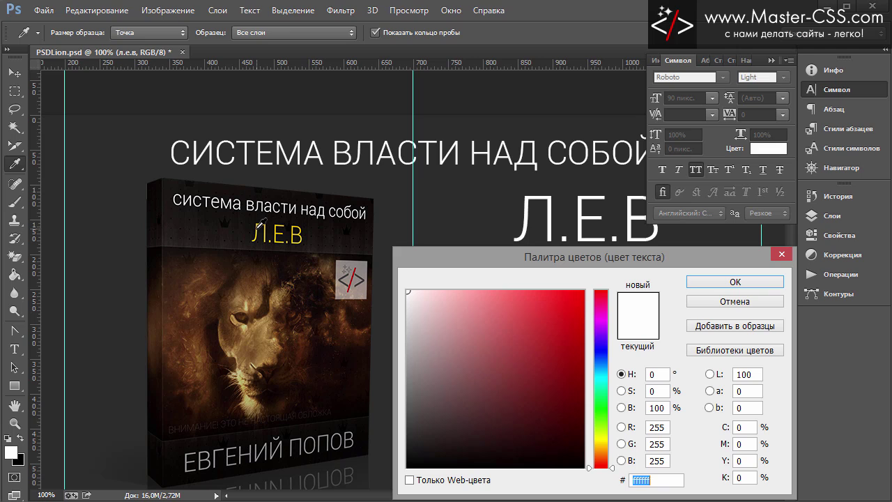
{"action": "left_click", "coordinate": [257, 226]}
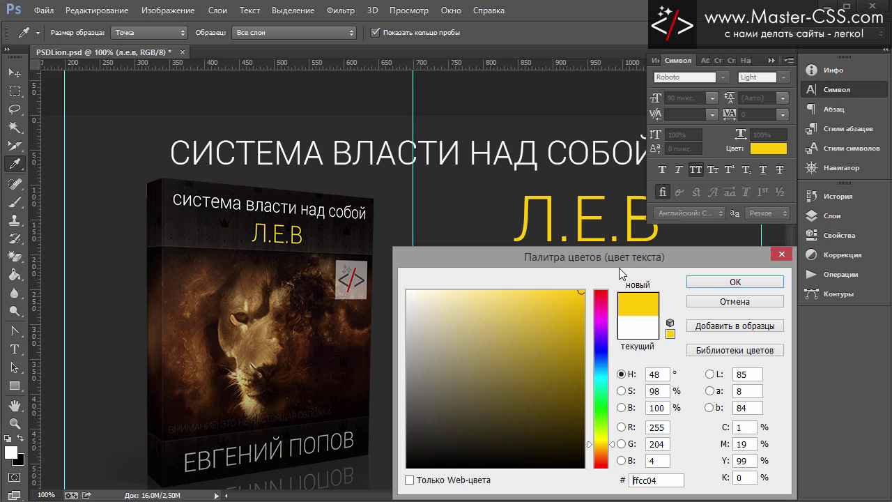
{"action": "left_click_drag", "start_coordinate": [581, 292], "coordinate": [586, 288]}
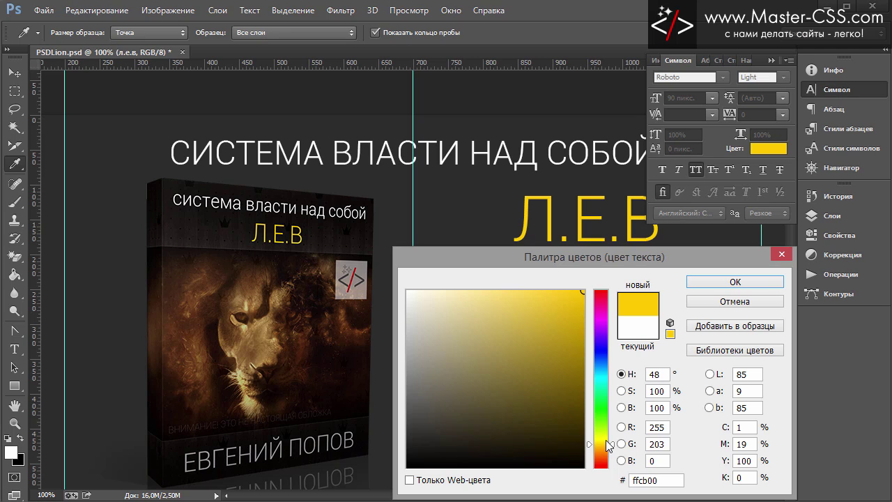
{"action": "left_click_drag", "start_coordinate": [609, 450], "coordinate": [604, 449]}
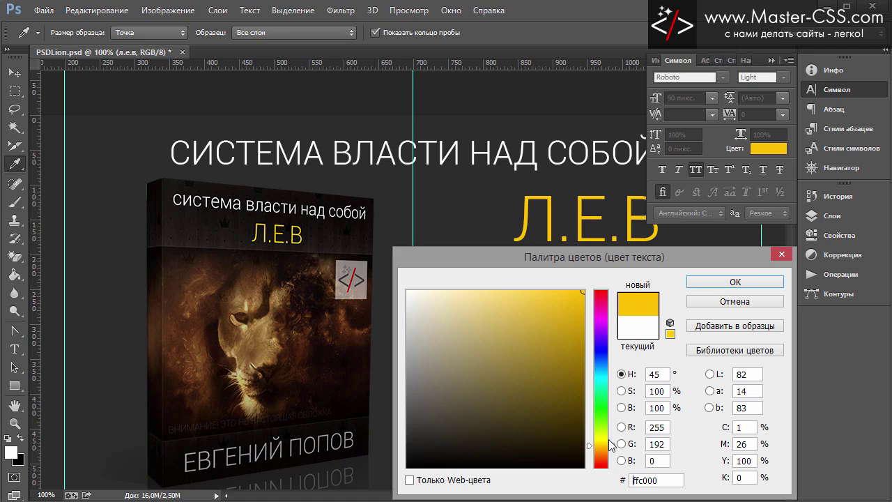
{"action": "left_click", "coordinate": [741, 281]}
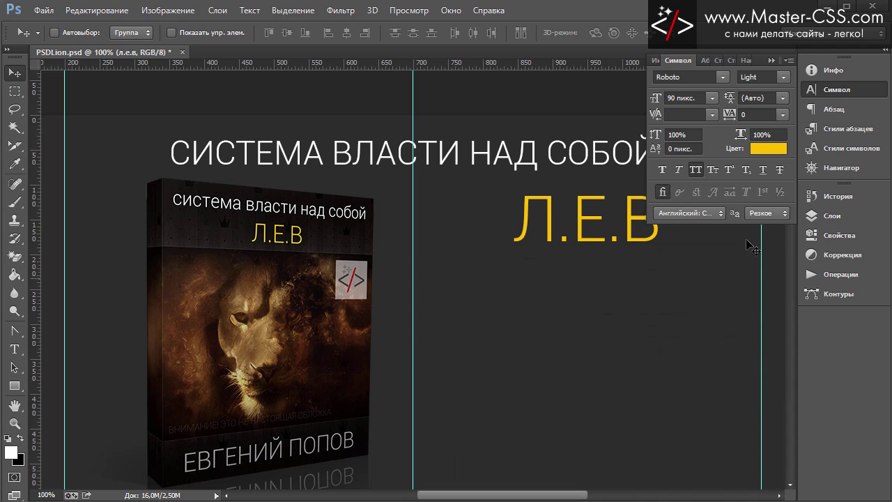
{"action": "left_click", "coordinate": [773, 63]}
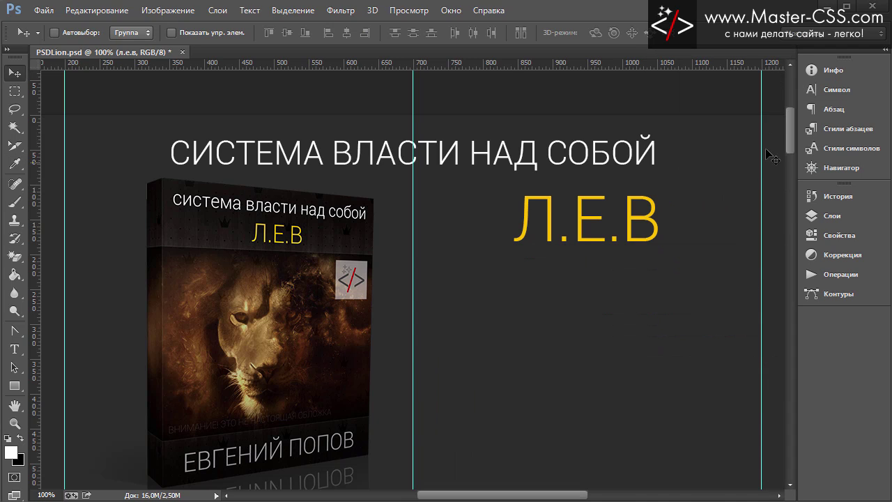
Nudge the yellow Л.Е.В title layer down four steps.
{"action": "left_click_drag", "start_coordinate": [790, 134], "coordinate": [781, 140]}
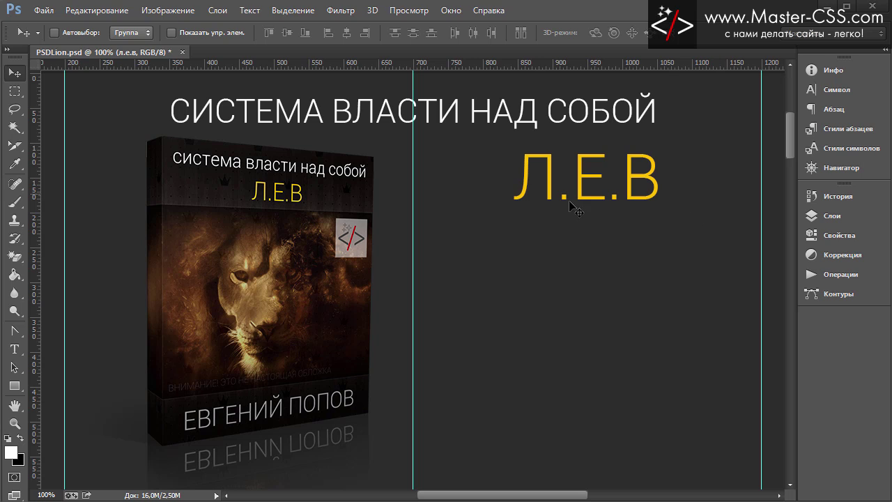
{"action": "left_click", "coordinate": [834, 100]}
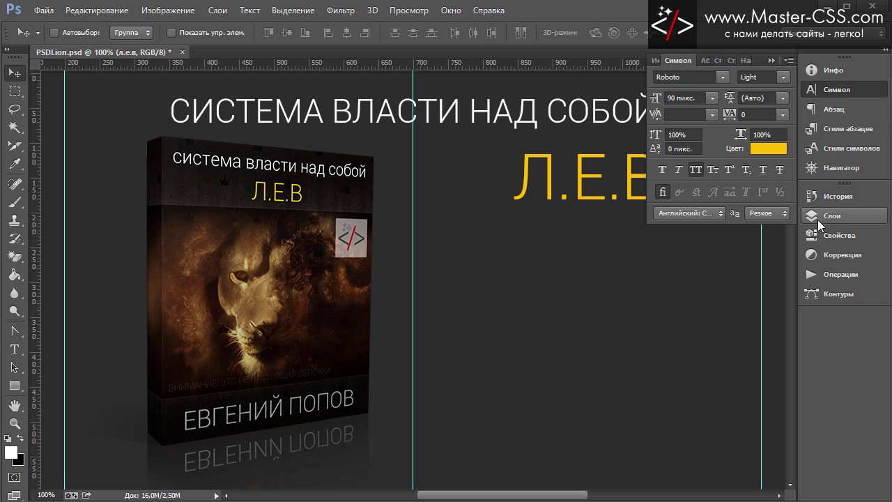
{"action": "left_click", "coordinate": [818, 220]}
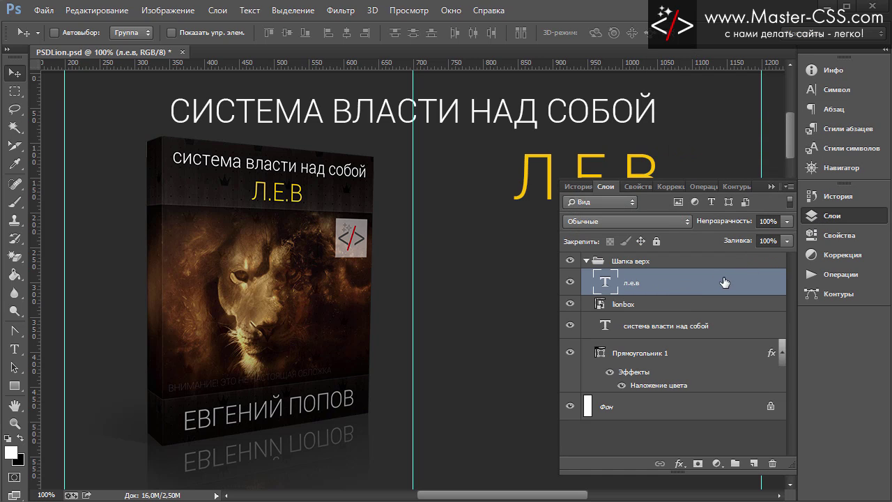
{"action": "left_click", "coordinate": [828, 213]}
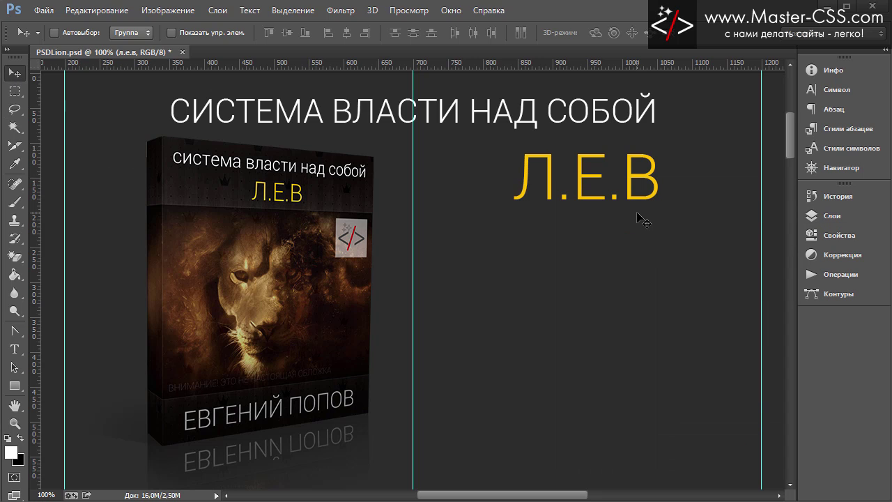
{"action": "key", "text": "Down"}
{"action": "key", "text": "Down"}
{"action": "key", "text": "Down"}
{"action": "key", "text": "Down"}
{"action": "key", "text": "Down"}
{"action": "key", "text": "Down"}
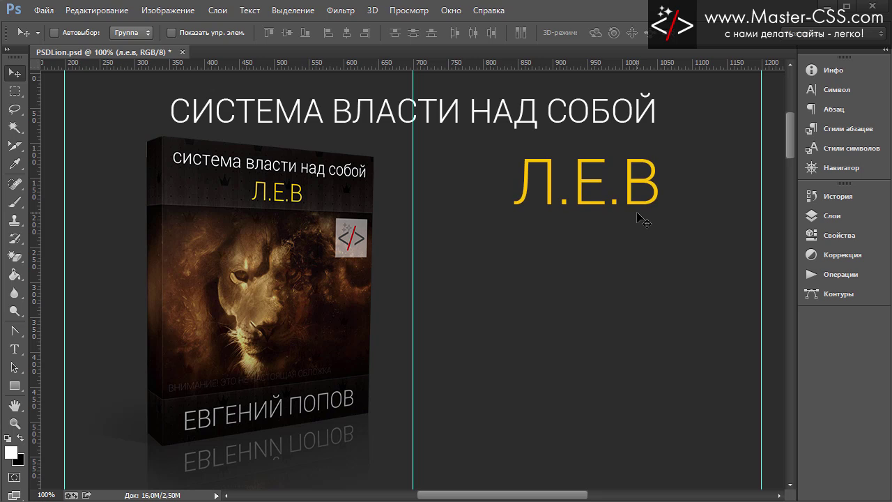
{"action": "key", "text": "Down"}
{"action": "key", "text": "Down"}
{"action": "key", "text": "Down"}
{"action": "key", "text": "Down"}
{"action": "key", "text": "Down"}
{"action": "key", "text": "Down"}
{"action": "key", "text": "Down"}
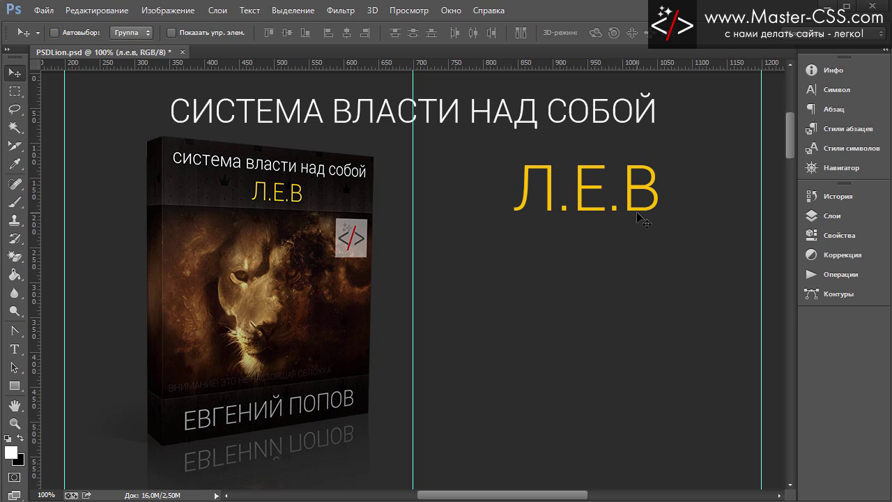
{"action": "key", "text": "Down"}
{"action": "key", "text": "Down"}
{"action": "key", "text": "Down"}
{"action": "key", "text": "Down"}
{"action": "key", "text": "Down"}
{"action": "key", "text": "Down"}
{"action": "key", "text": "Down"}
{"action": "key", "text": "Down"}
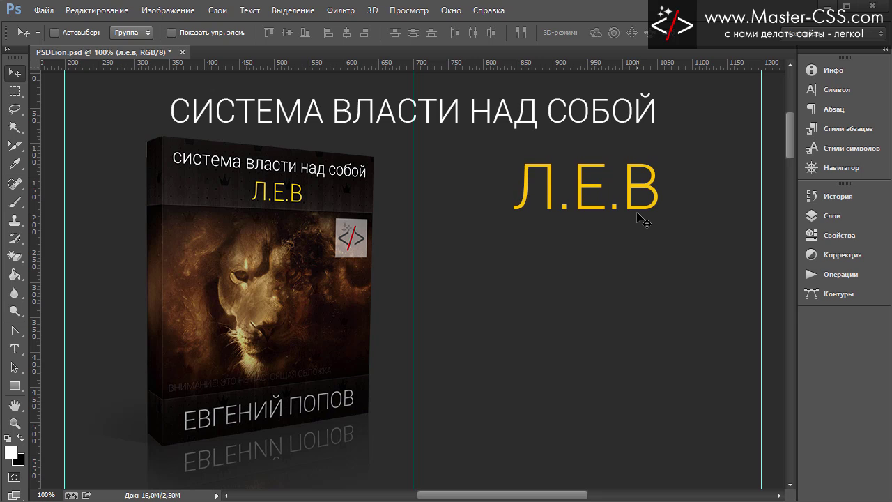
{"action": "key", "text": "Down"}
{"action": "key", "text": "Down"}
{"action": "key", "text": "Down"}
{"action": "key", "text": "Down"}
{"action": "key", "text": "Down"}
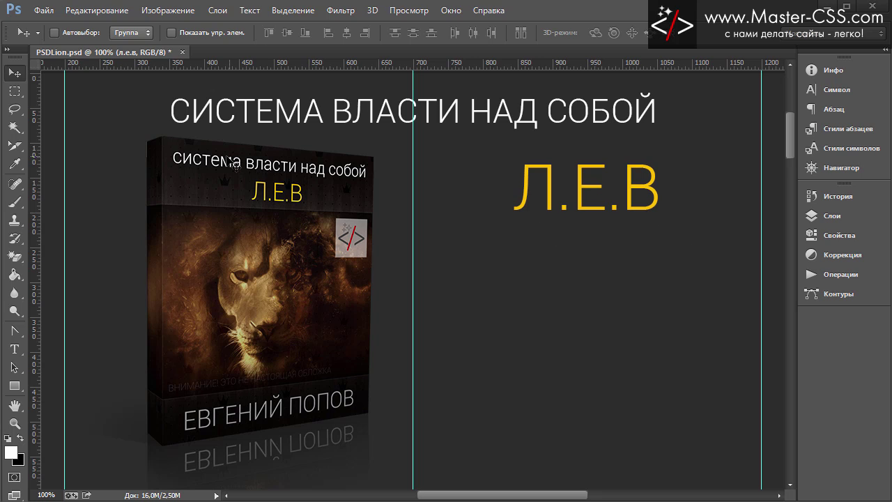
Select the lionbox layer and nudge the lion box image down two steps.
{"action": "left_click", "coordinate": [826, 217]}
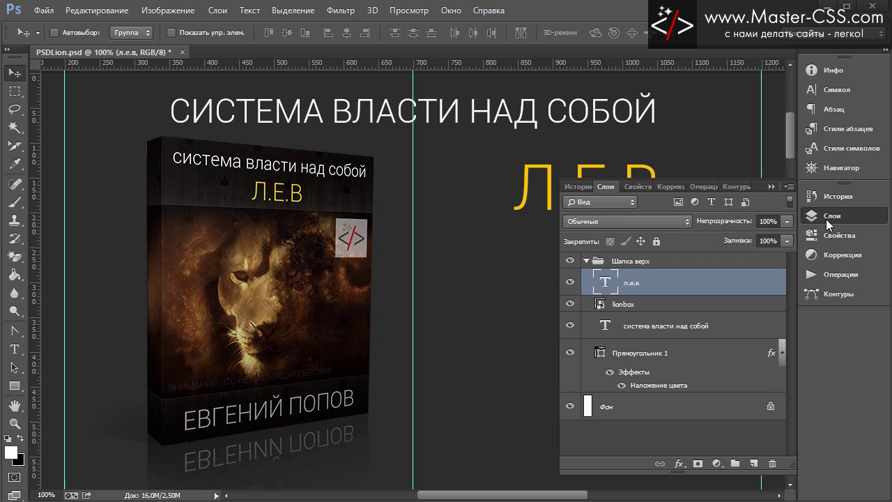
{"action": "left_click", "coordinate": [629, 306]}
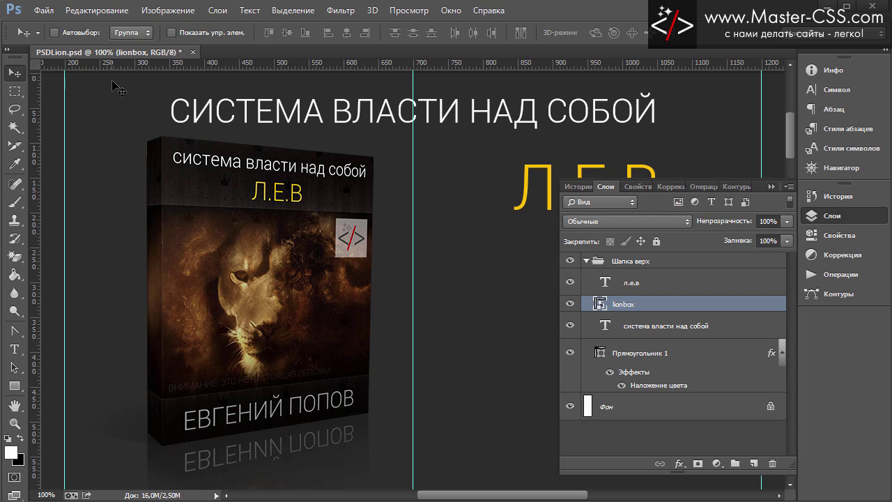
{"action": "key", "text": "Down"}
{"action": "key", "text": "Down"}
{"action": "key", "text": "Down"}
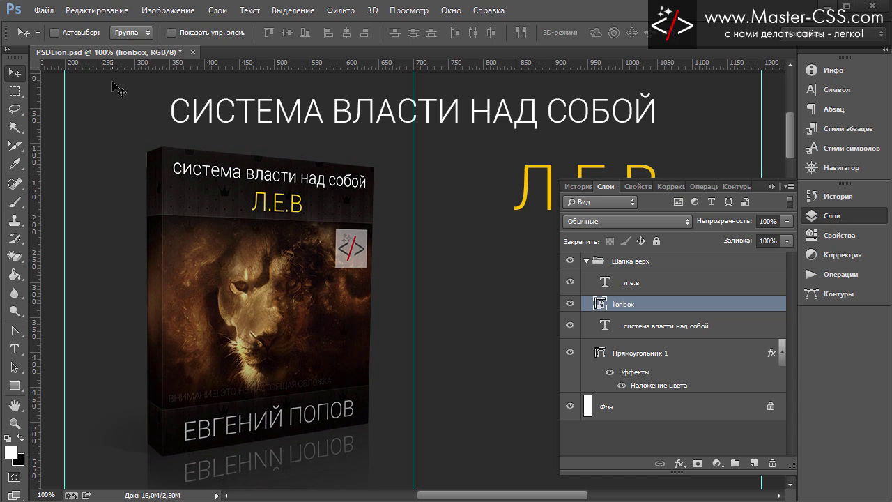
{"action": "key", "text": "Down"}
{"action": "key", "text": "Down"}
{"action": "key", "text": "Down"}
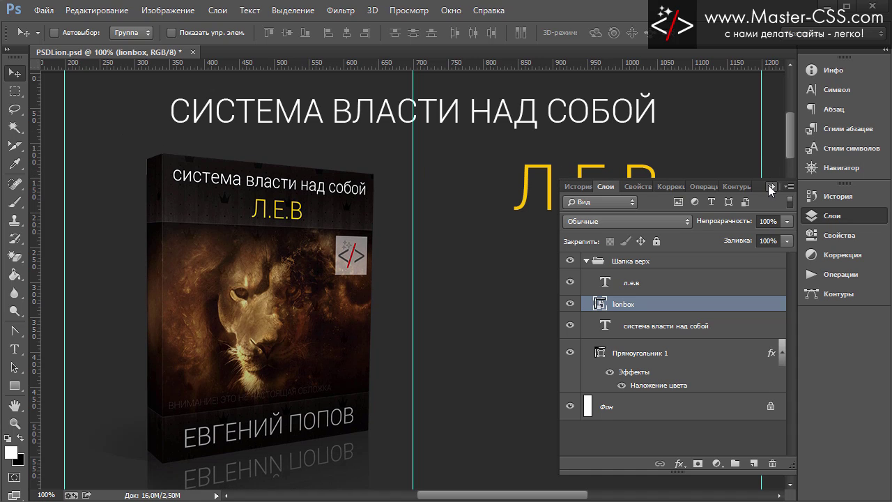
{"action": "left_click", "coordinate": [770, 188]}
{"action": "mouse_move", "coordinate": [787, 154]}
{"action": "left_mouse_down"}
{"action": "mouse_move", "coordinate": [791, 174]}
{"action": "mouse_move", "coordinate": [774, 150]}
{"action": "left_mouse_up"}
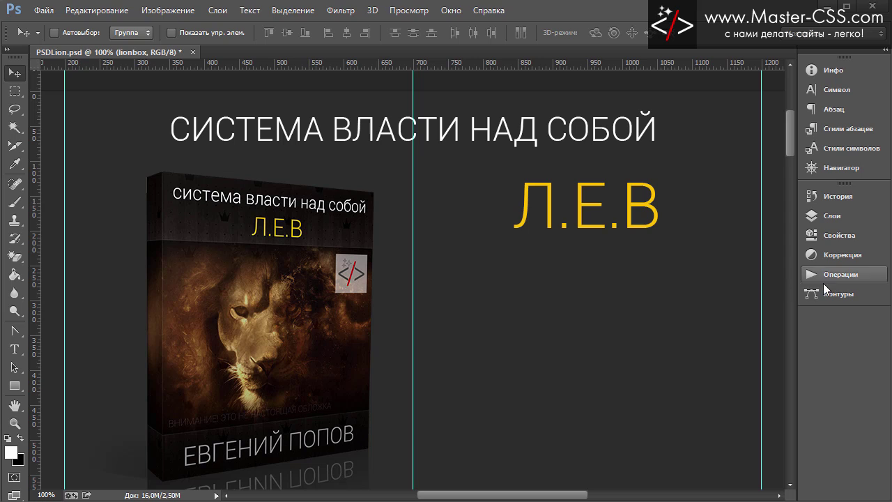
Rename the Прямоугольник 1 layer to 'фон шапки верх'.
{"action": "left_click", "coordinate": [833, 218]}
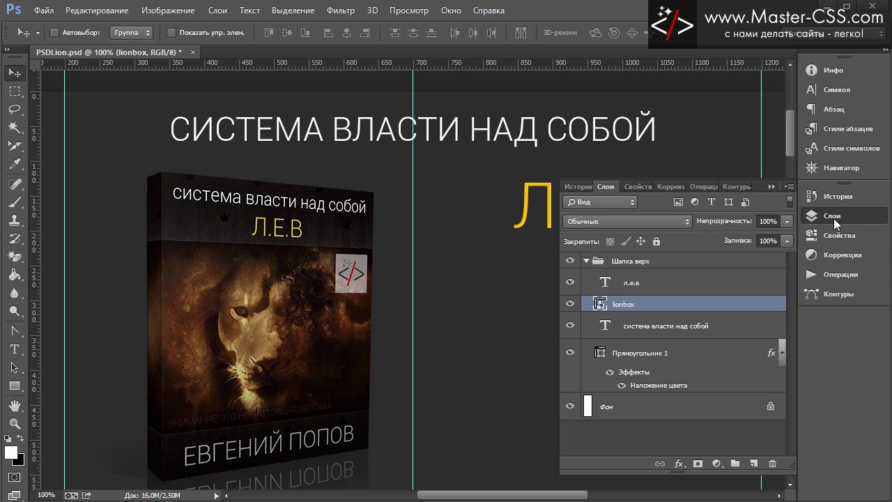
{"action": "left_click", "coordinate": [702, 357]}
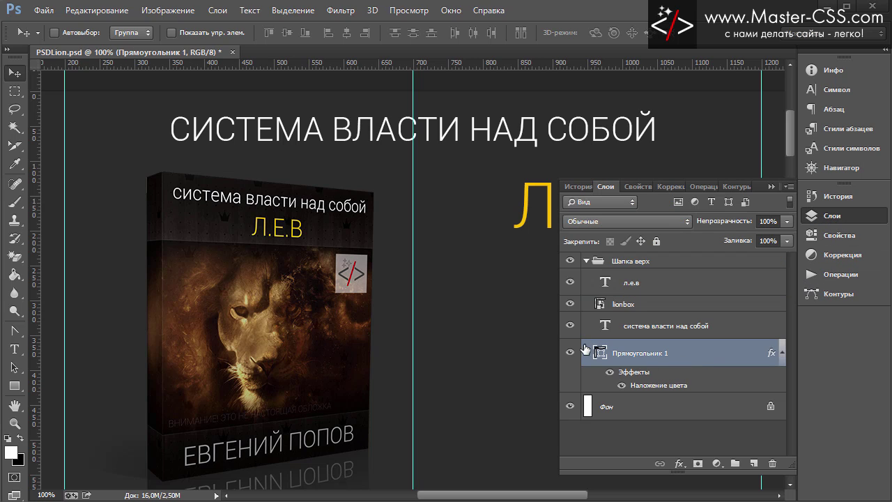
{"action": "double_click", "coordinate": [632, 355]}
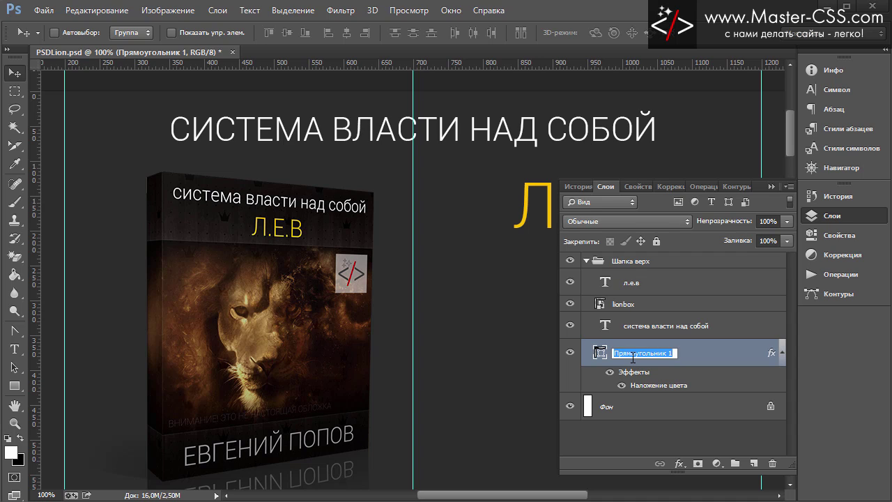
{"action": "type", "text": "фон шапки вер"}
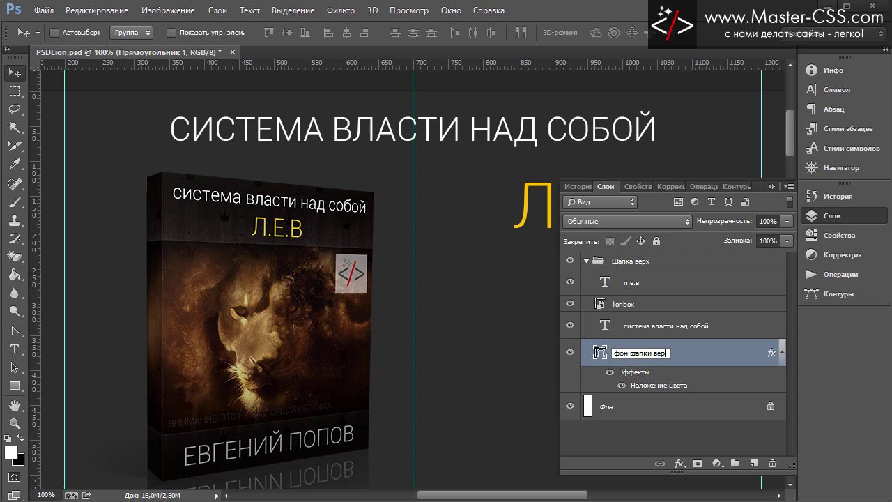
{"action": "type", "text": "х"}
{"action": "key", "text": "Return"}
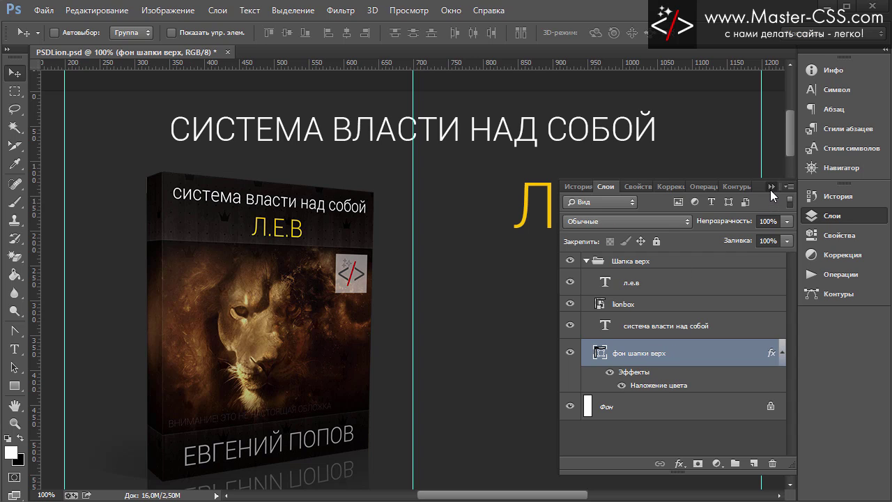
{"action": "left_click", "coordinate": [771, 187]}
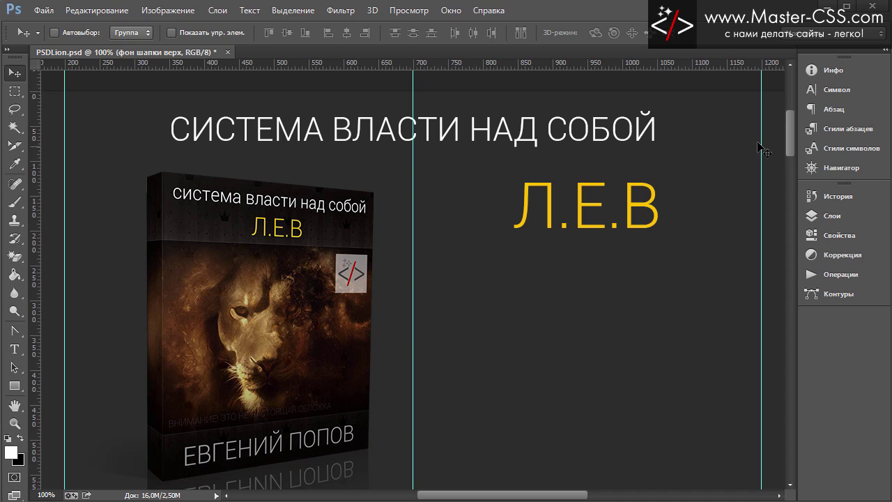
Move the фон шапки верх background 248 px up behind the heading.
{"action": "left_click_drag", "start_coordinate": [789, 135], "coordinate": [769, 150]}
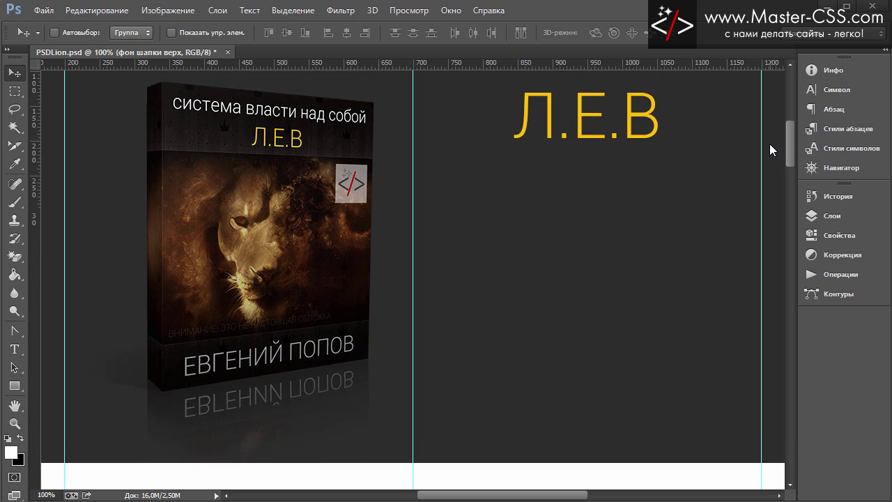
{"action": "scroll", "coordinate": [769, 150], "scroll_direction": "up", "scroll_amount": 1}
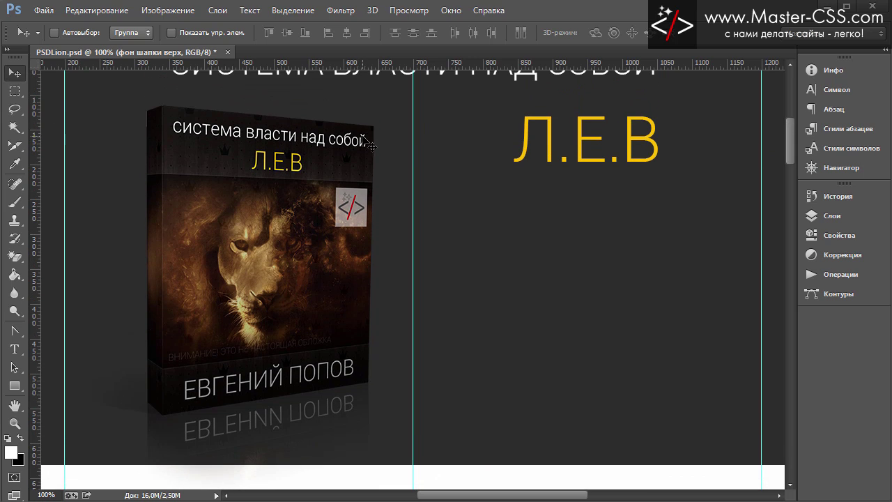
{"action": "left_click_drag", "start_coordinate": [436, 290], "coordinate": [450, 116]}
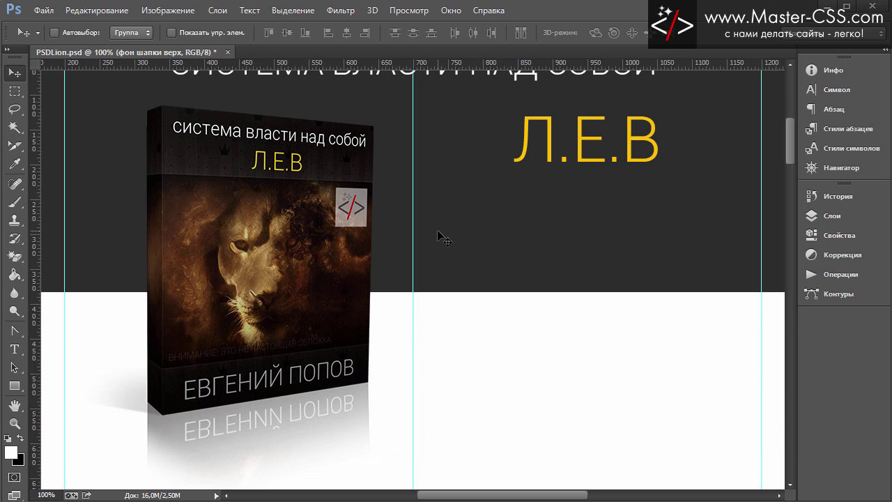
Scroll around the canvas to review the raised header background.
{"action": "scroll", "coordinate": [546, 454], "scroll_direction": "left", "scroll_amount": 5}
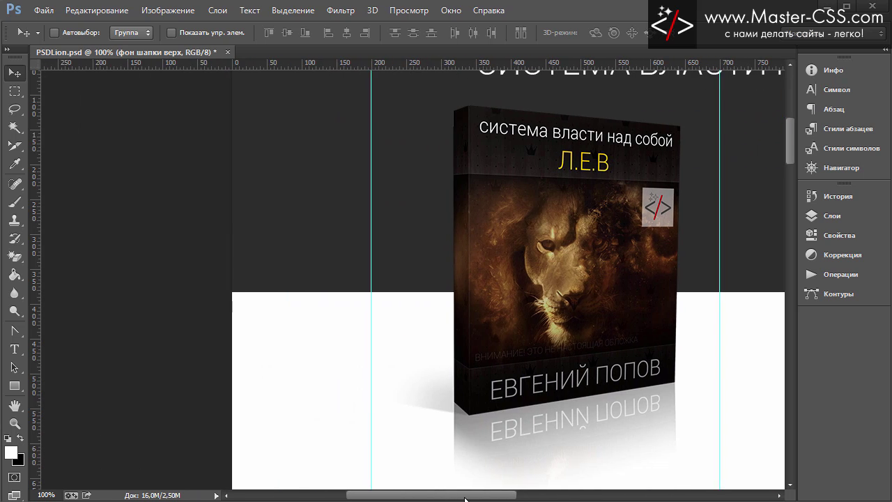
{"action": "scroll", "coordinate": [546, 454], "scroll_direction": "right", "scroll_amount": 5}
{"action": "scroll", "coordinate": [545, 454], "scroll_direction": "right", "scroll_amount": 4}
{"action": "scroll", "coordinate": [559, 428], "scroll_direction": "left", "scroll_amount": 4}
{"action": "scroll", "coordinate": [559, 428], "scroll_direction": "left", "scroll_amount": 1}
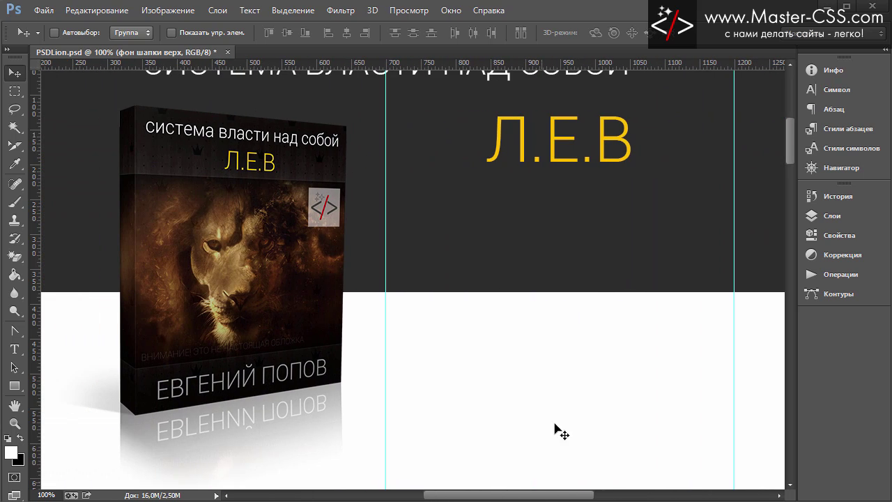
{"action": "scroll", "coordinate": [552, 351], "scroll_direction": "up", "scroll_amount": 1}
{"action": "scroll", "coordinate": [551, 350], "scroll_direction": "up", "scroll_amount": 2}
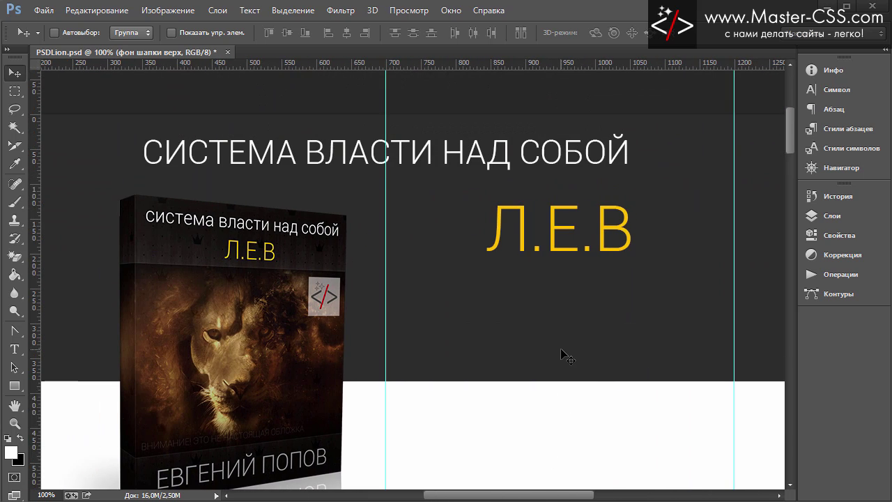
{"action": "scroll", "coordinate": [567, 357], "scroll_direction": "down", "scroll_amount": 1}
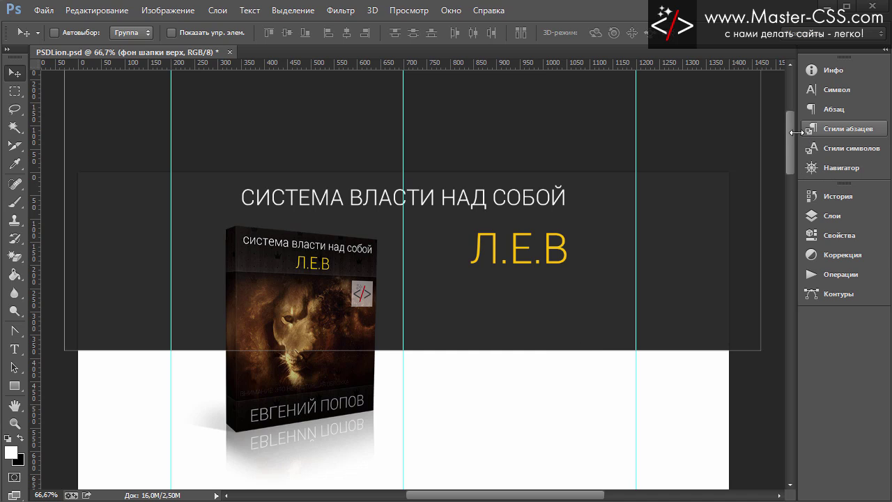
{"action": "scroll", "coordinate": [790, 142], "scroll_direction": "down", "scroll_amount": 1}
{"action": "scroll", "coordinate": [791, 150], "scroll_direction": "down", "scroll_amount": 1}
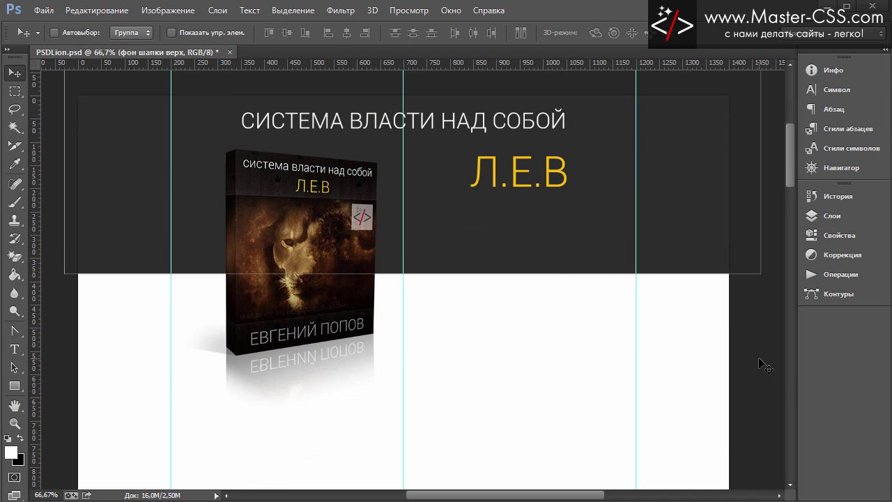